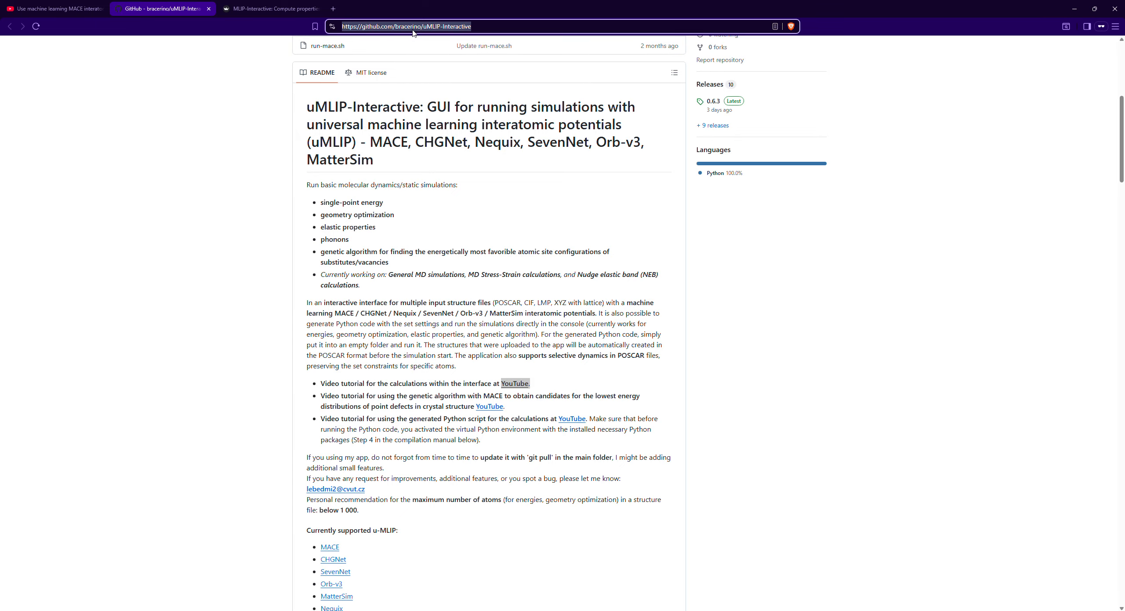
# - Examine the uMLIP-Interactive repository README for supported calculations, compatible potentials, compile instructions and the linked video tutorials
pyautogui.scroll(4, 538, 268)
pyautogui.scroll(-6, 537, 264)
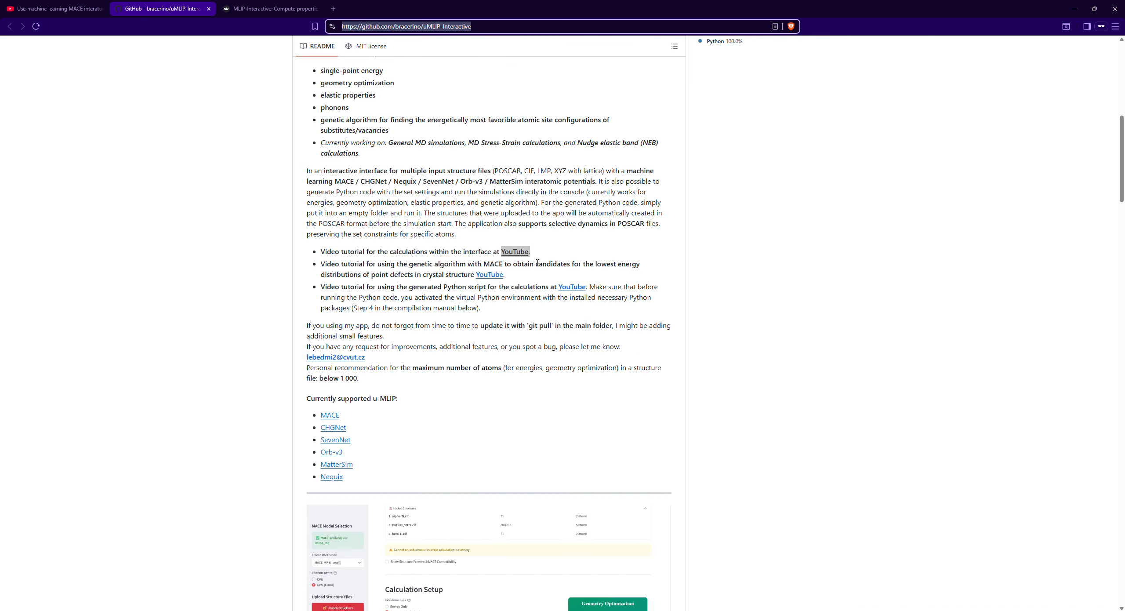
pyautogui.scroll(-10, 484, 266)
pyautogui.moveTo(301, 234); pyautogui.dragTo(331, 241)
pyautogui.scroll(10, 505, 286)
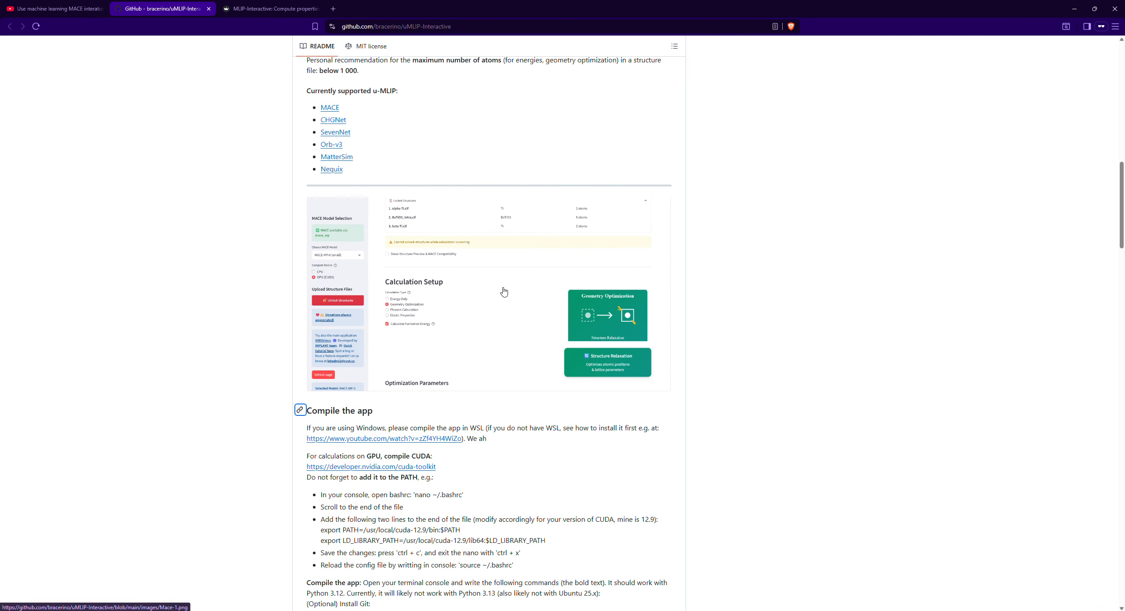
pyautogui.click(559, 278)
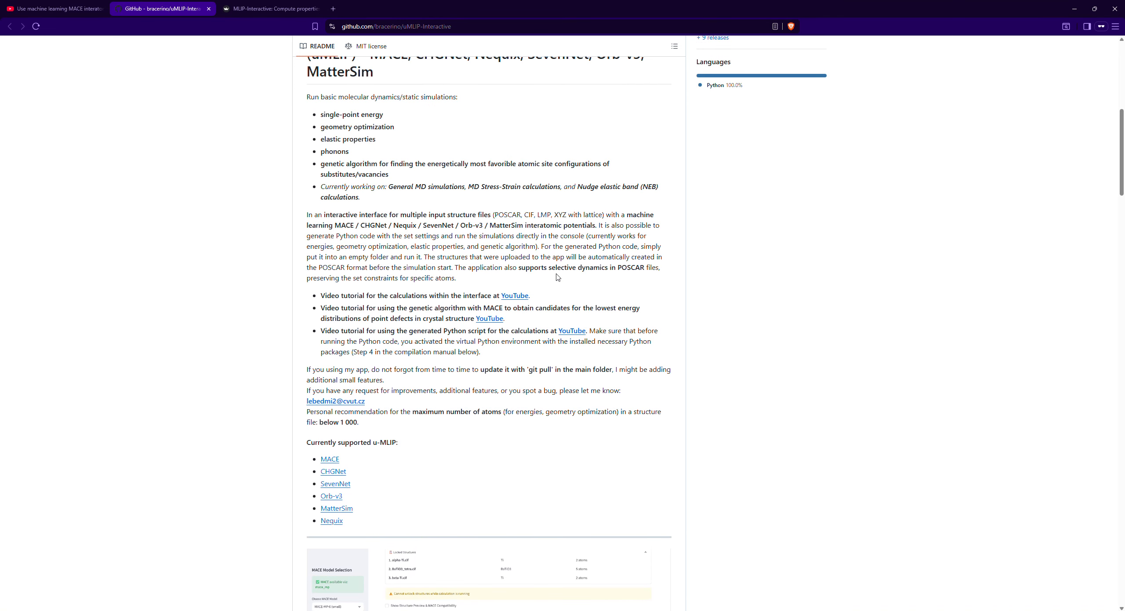
pyautogui.scroll(4, 526, 373)
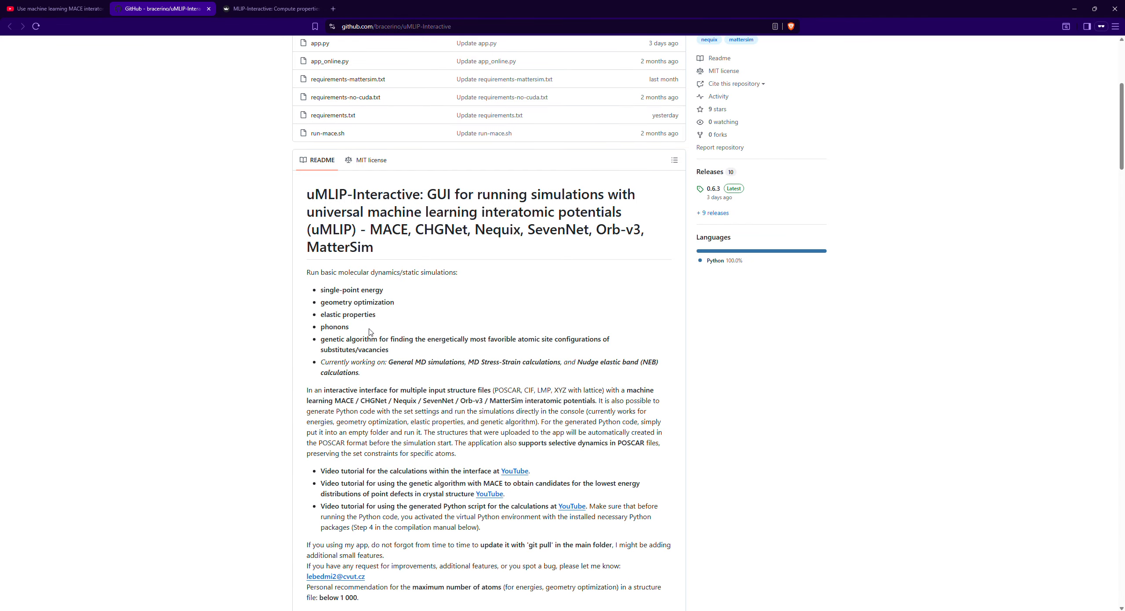
pyautogui.scroll(-2, 435, 255)
pyautogui.moveTo(537, 386); pyautogui.dragTo(505, 385)
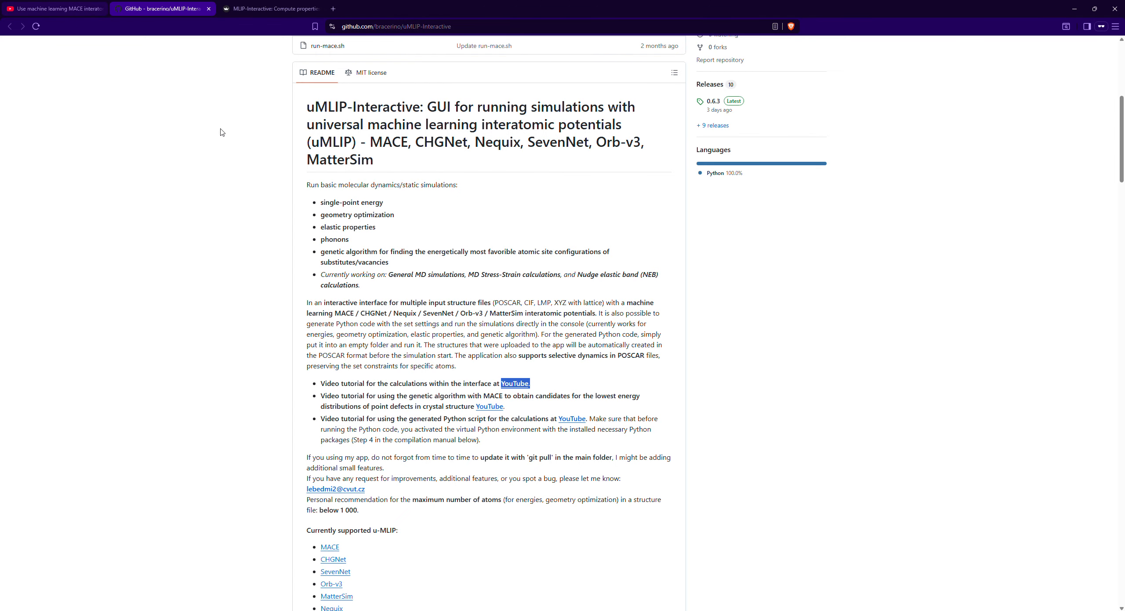
# - Switch to the YouTube page of the MACE interatomic potential tutorial and highlight the video's title
pyautogui.click(83, 9)
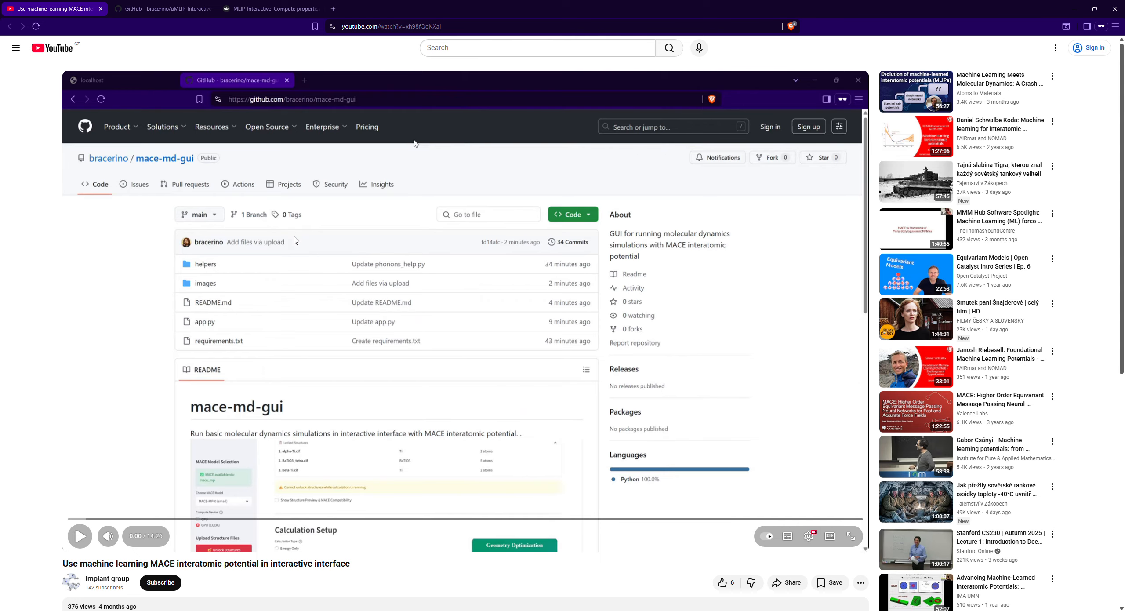
pyautogui.scroll(-1, 387, 444)
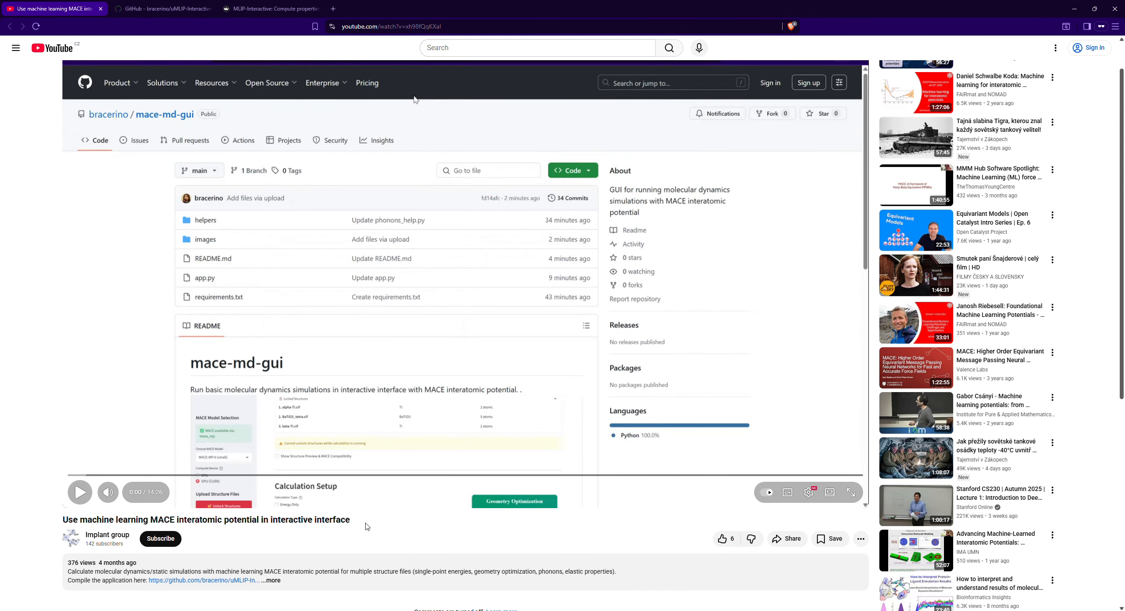
pyautogui.moveTo(367, 526); pyautogui.dragTo(61, 521)
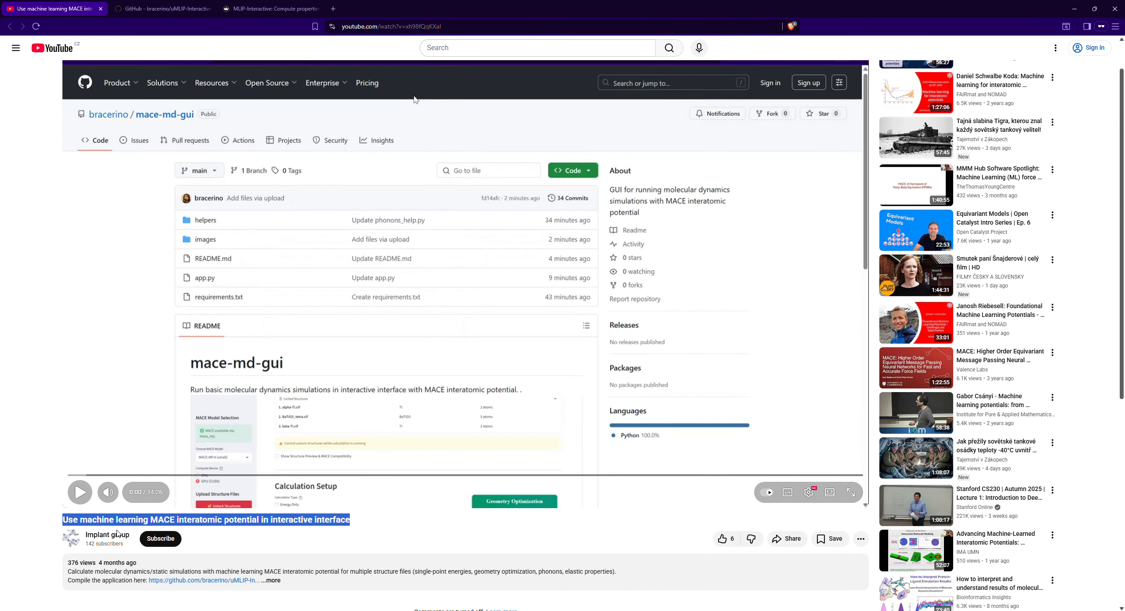
pyautogui.scroll(1, 198, 483)
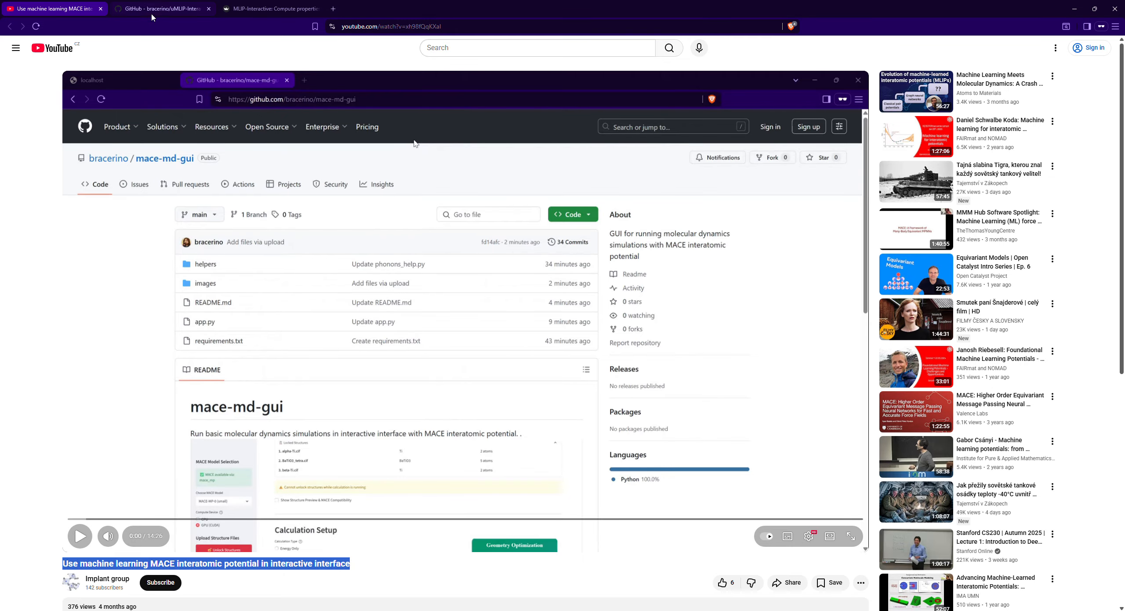
# - Switch to the locally running MLIP-Interactive app and set the calculation type to Molecular Dynamics
pyautogui.click(258, 10)
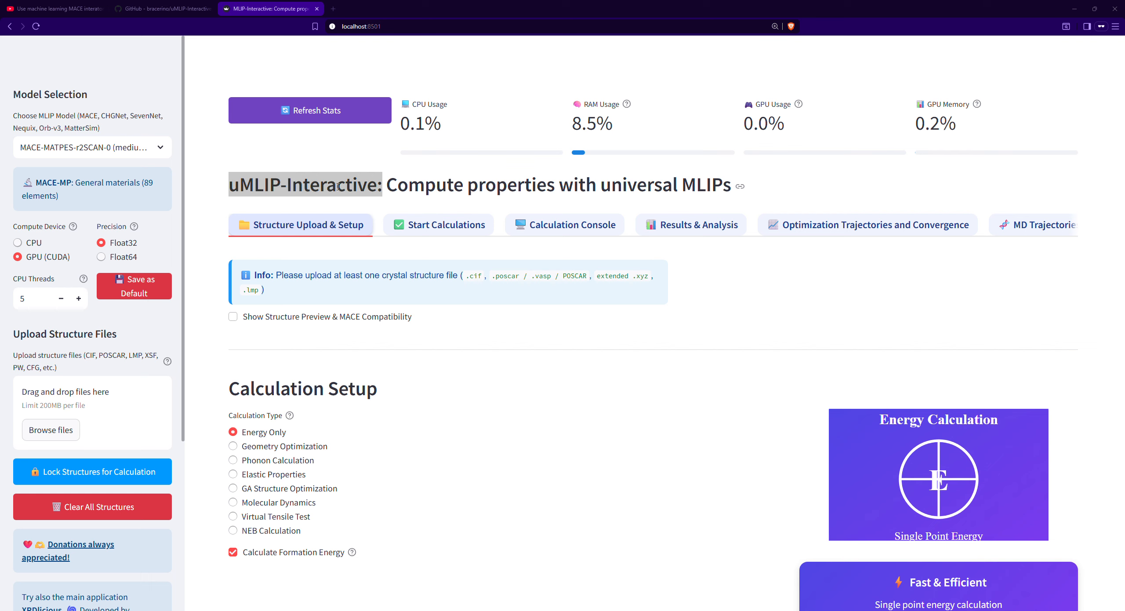
pyautogui.click(457, 186)
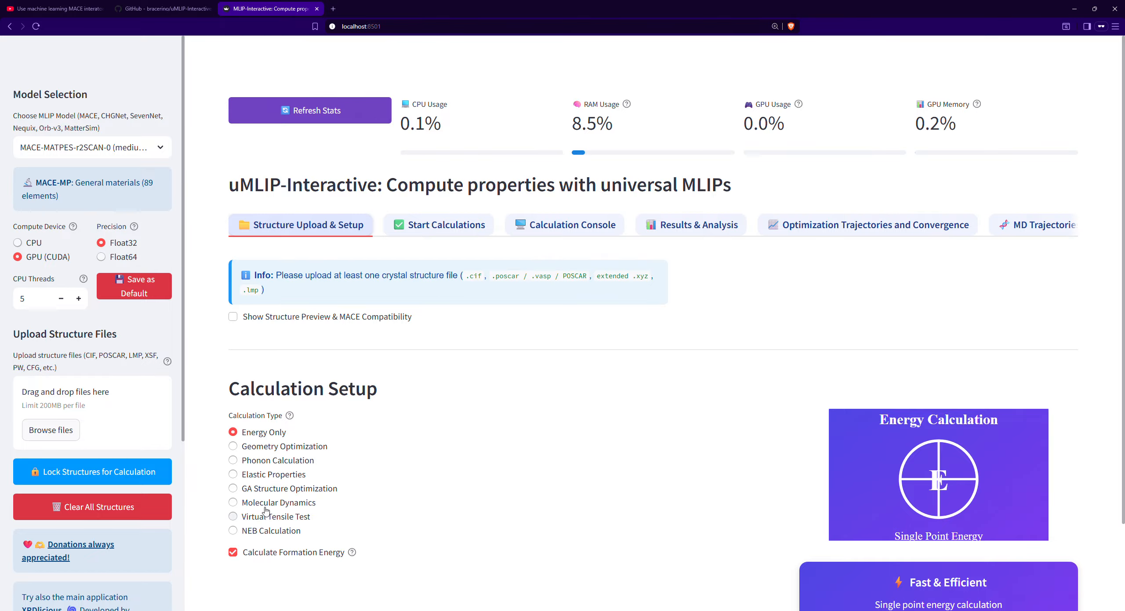
pyautogui.scroll(-2, 269, 515)
pyautogui.click(269, 414)
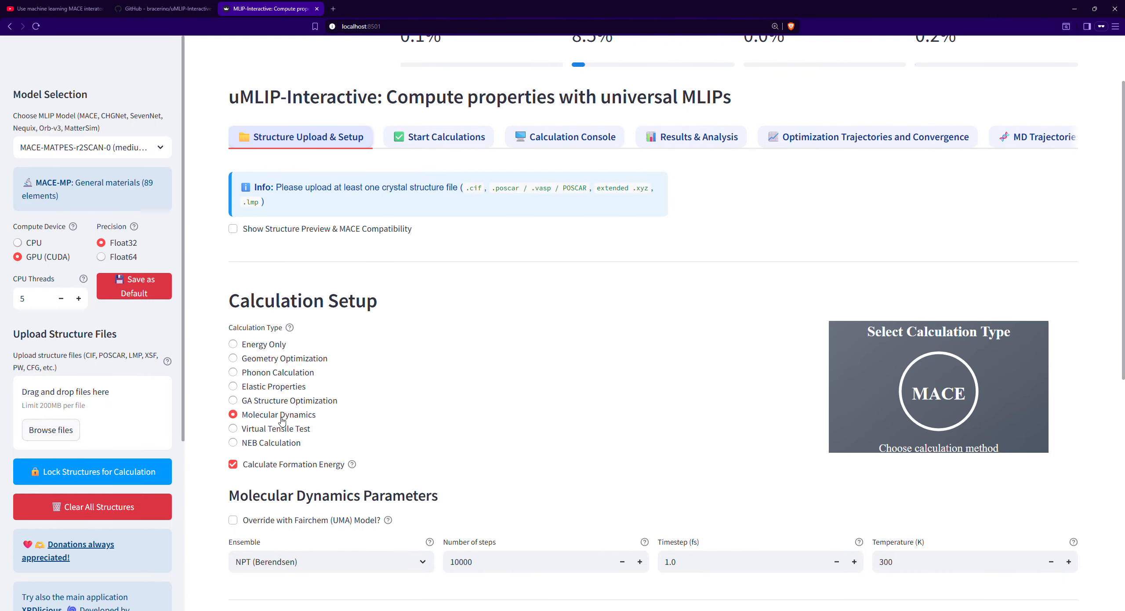
pyautogui.scroll(-6, 704, 520)
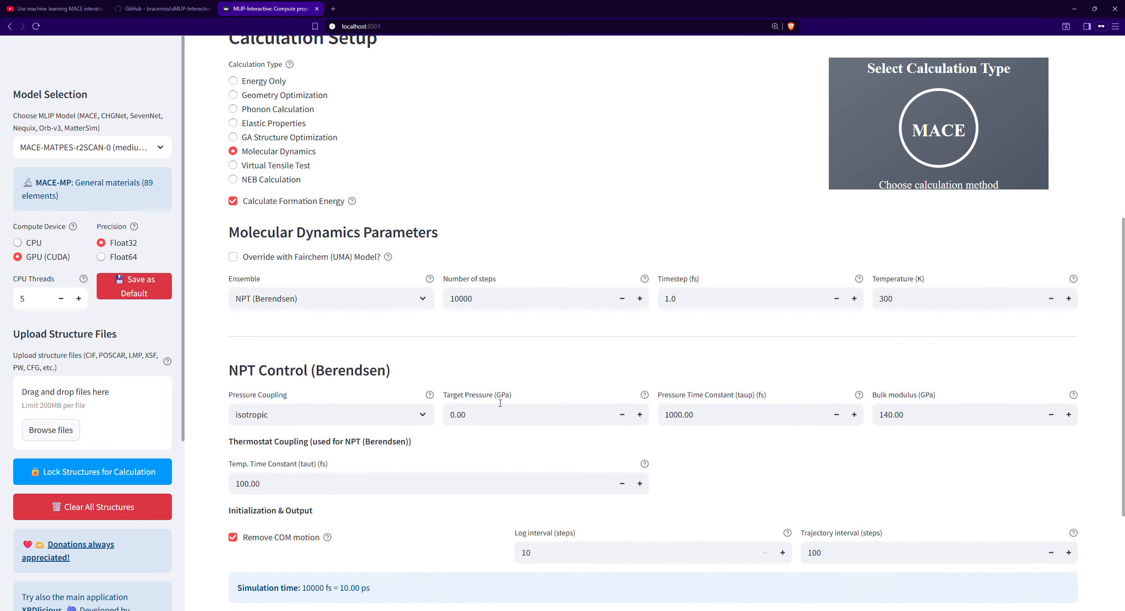
# - Switch to OVITO and inspect the Ti_N_int.poscar structure from several viewing angles
pyautogui.hotkey('alt', 'Tab')
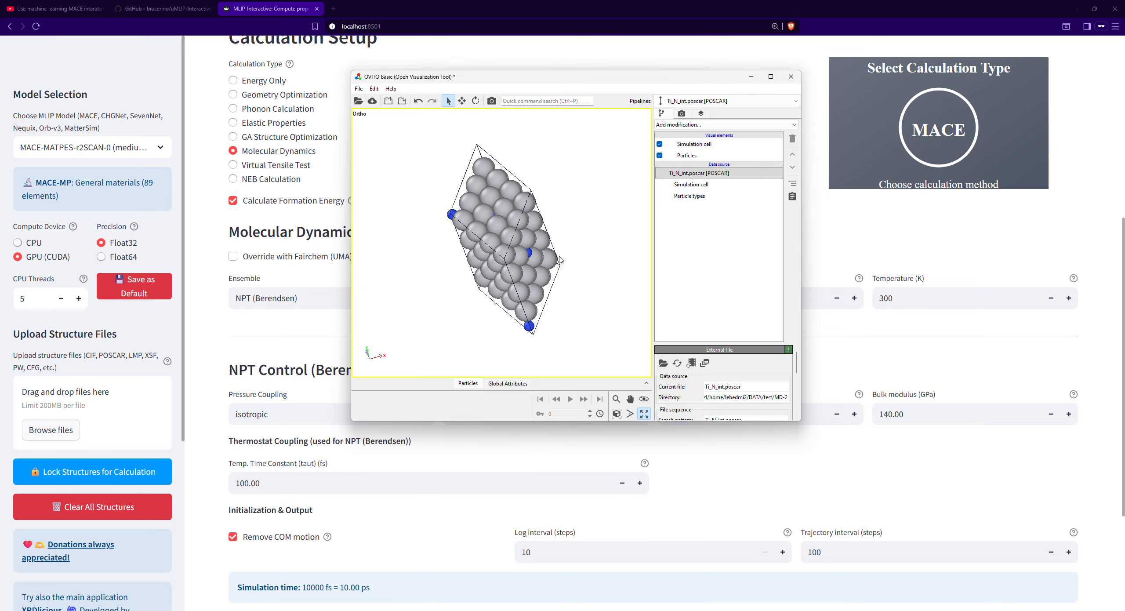
pyautogui.moveTo(561, 260); pyautogui.dragTo(571, 178)
pyautogui.moveTo(511, 232); pyautogui.dragTo(483, 259)
pyautogui.press('Escape')
pyautogui.moveTo(458, 194); pyautogui.dragTo(534, 298)
pyautogui.press('Escape')
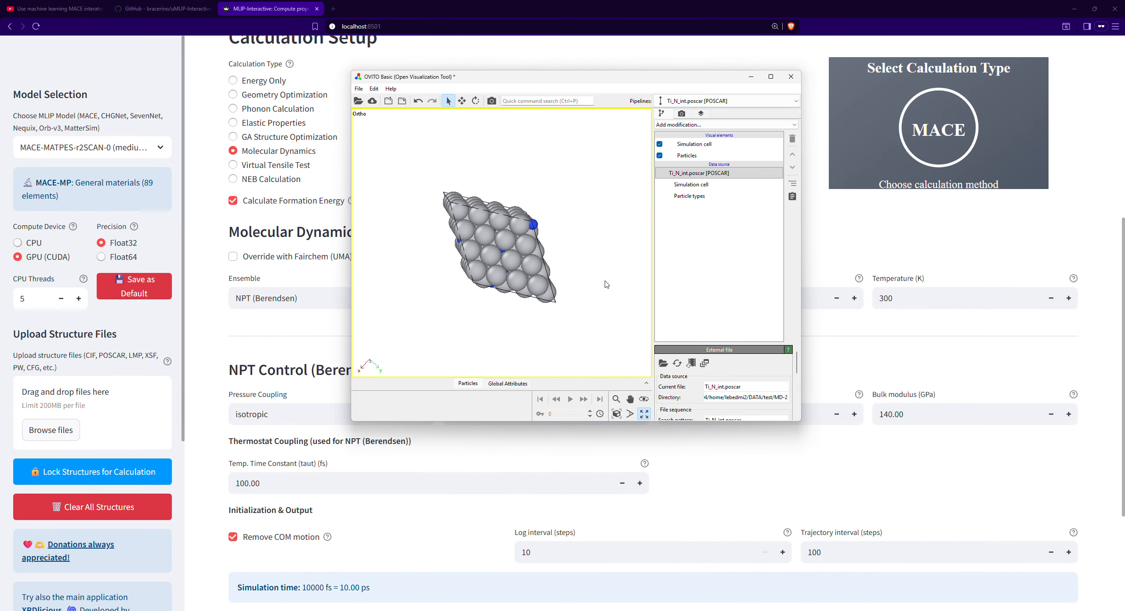
pyautogui.moveTo(606, 283); pyautogui.dragTo(590, 226)
pyautogui.press('Escape')
pyautogui.press('Escape')
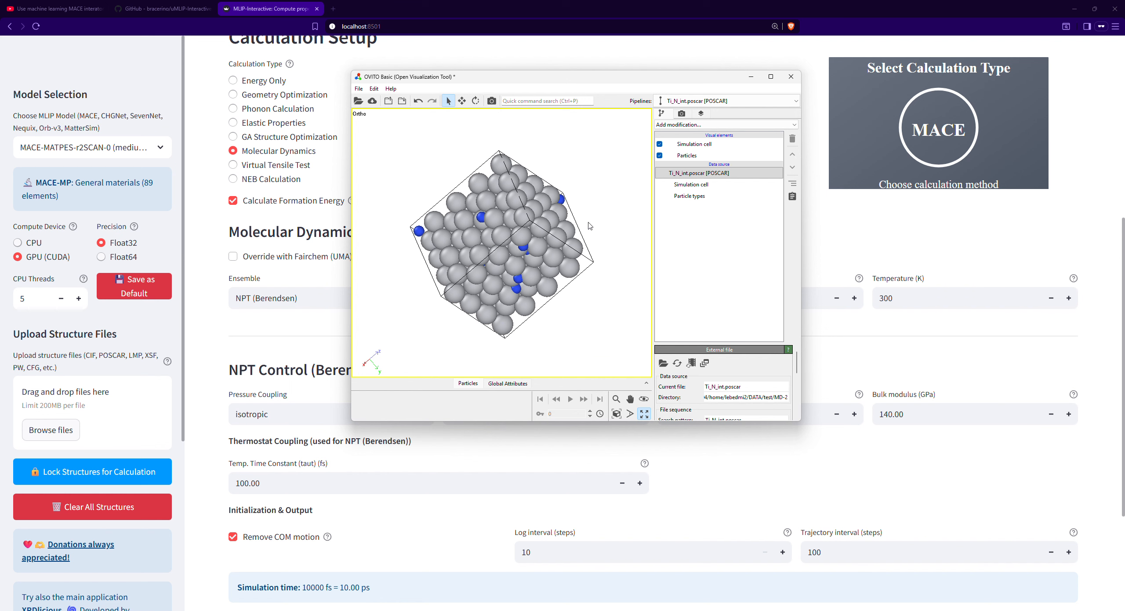
pyautogui.moveTo(545, 237); pyautogui.dragTo(646, 259)
# - Return to MLIP-Interactive in the browser and choose NPT (Berendsen) as the molecular dynamics ensemble
pyautogui.click(833, 234)
pyautogui.scroll(2, 457, 276)
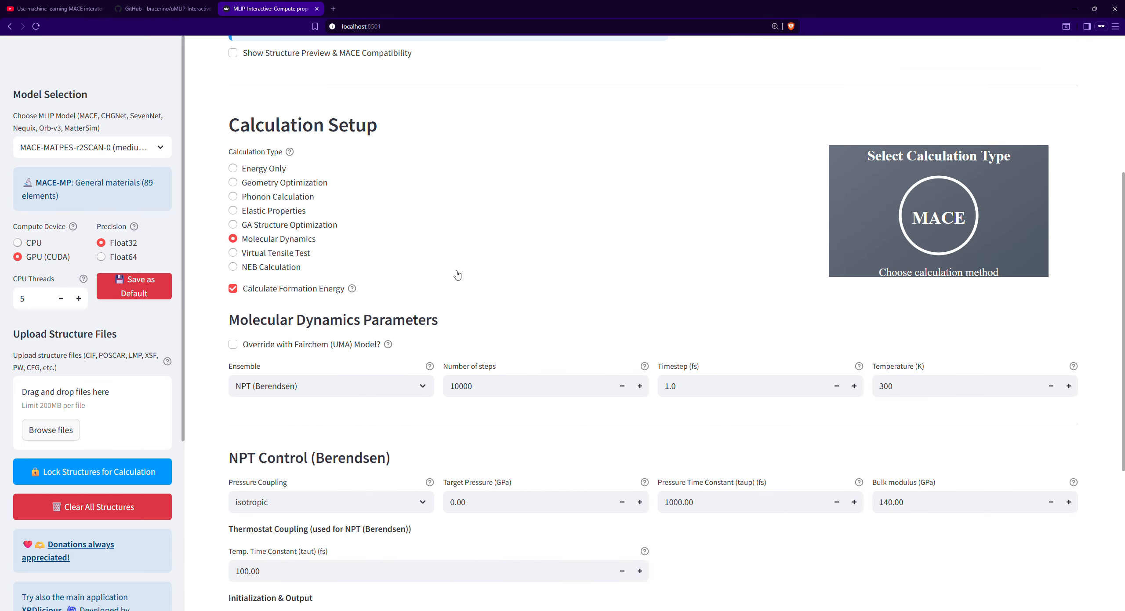
pyautogui.click(297, 391)
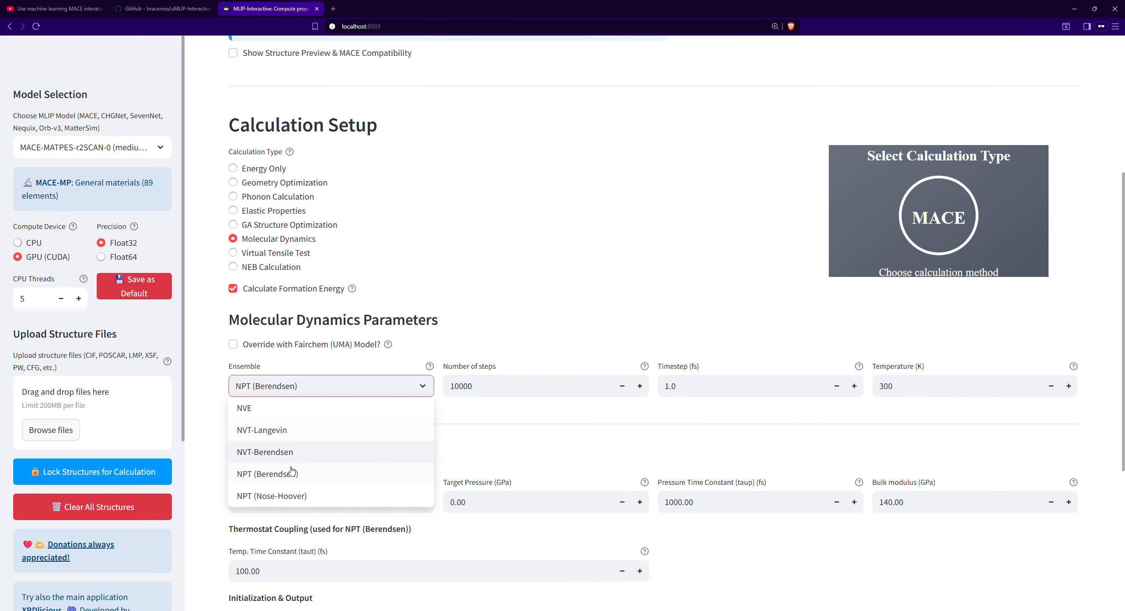
pyautogui.click(271, 479)
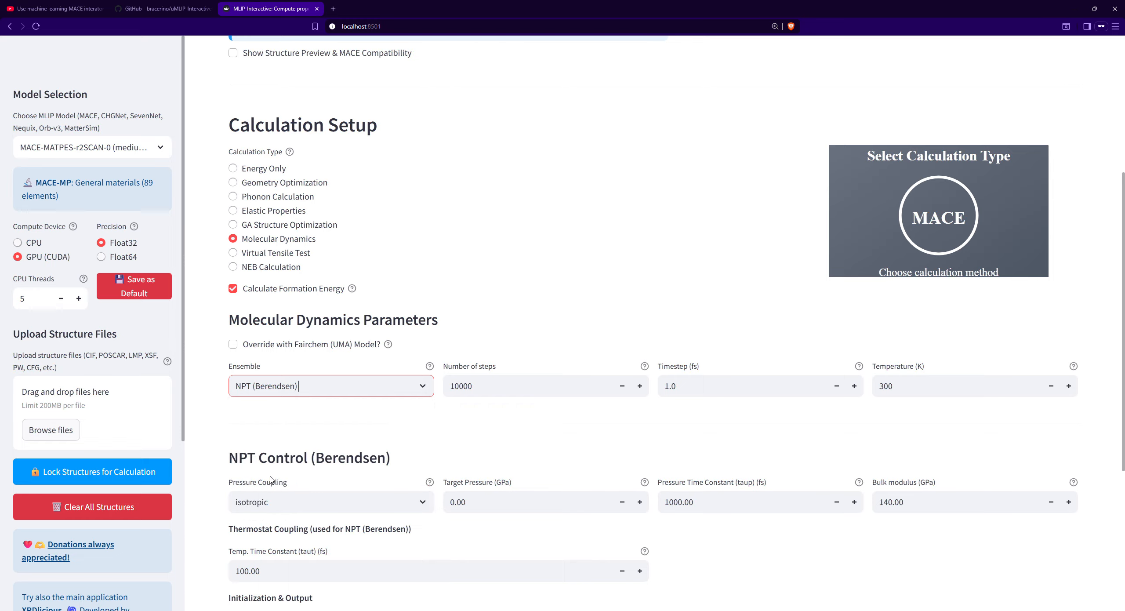
pyautogui.click(290, 392)
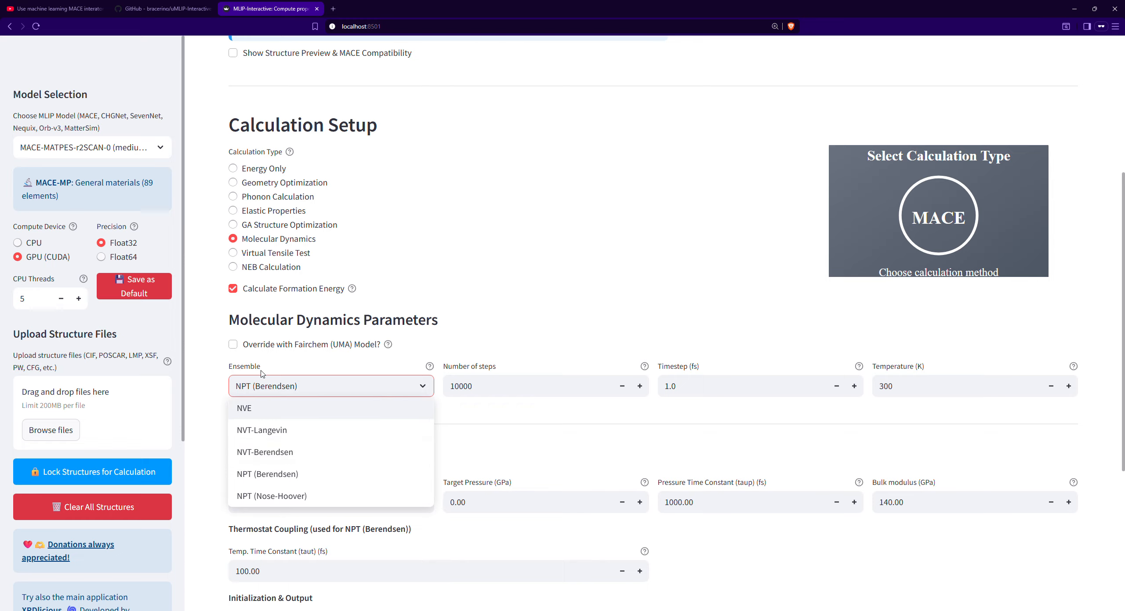
pyautogui.click(496, 424)
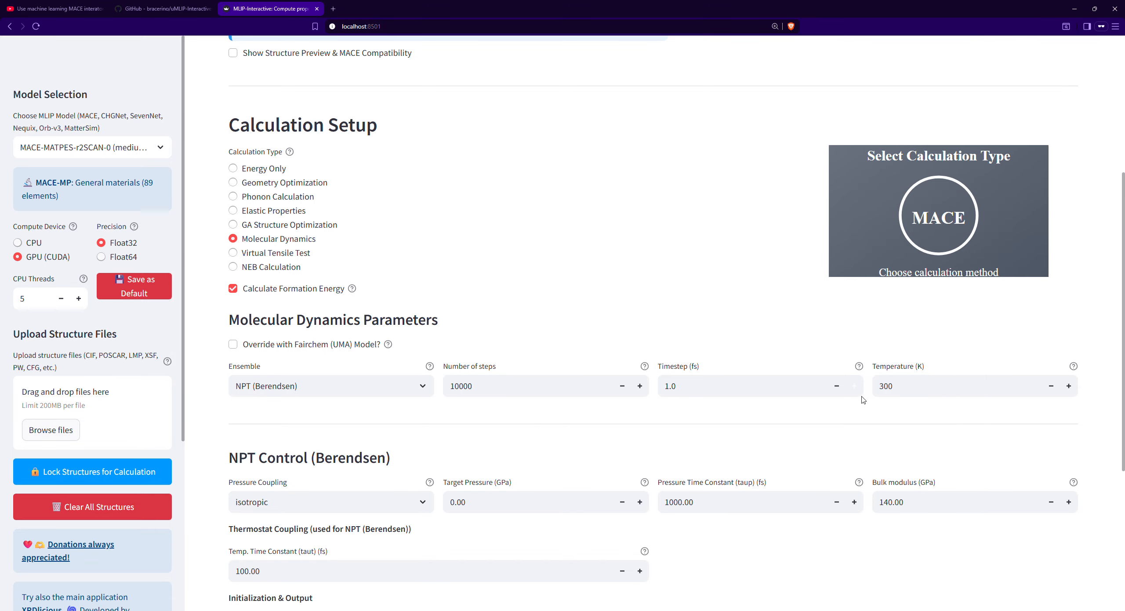
# - Set the molecular dynamics temperature to 900 K
pyautogui.doubleClick(885, 386)
pyautogui.write('9')
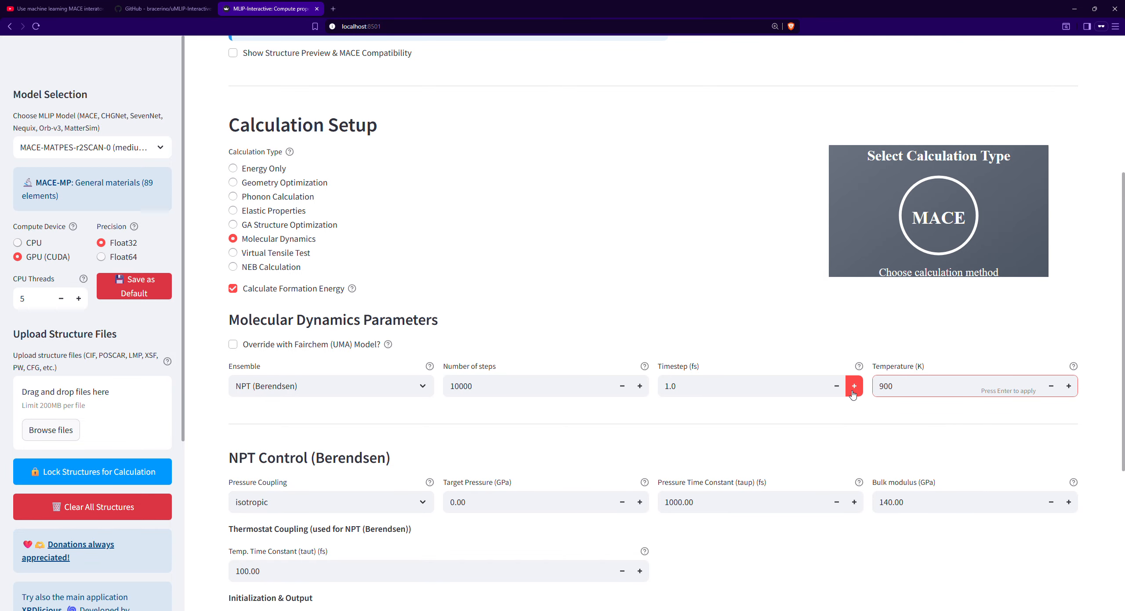
pyautogui.click(622, 424)
# - Try anisotropic pressure coupling in the NPT control settings and switch it back to isotropic
pyautogui.scroll(-2, 618, 424)
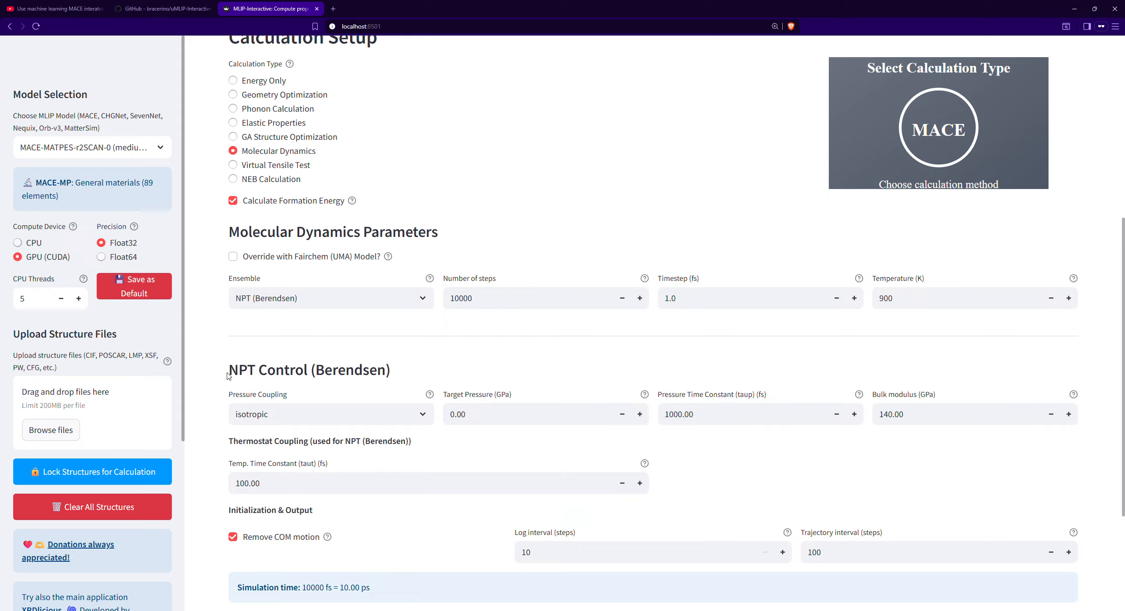
pyautogui.click(273, 403)
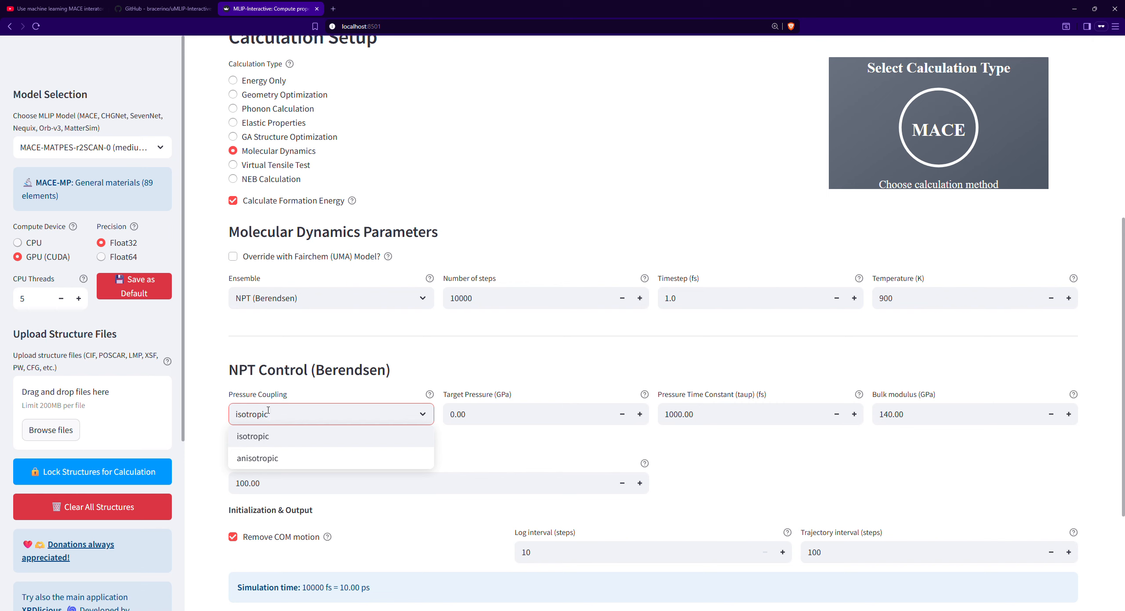
pyautogui.press('Down')
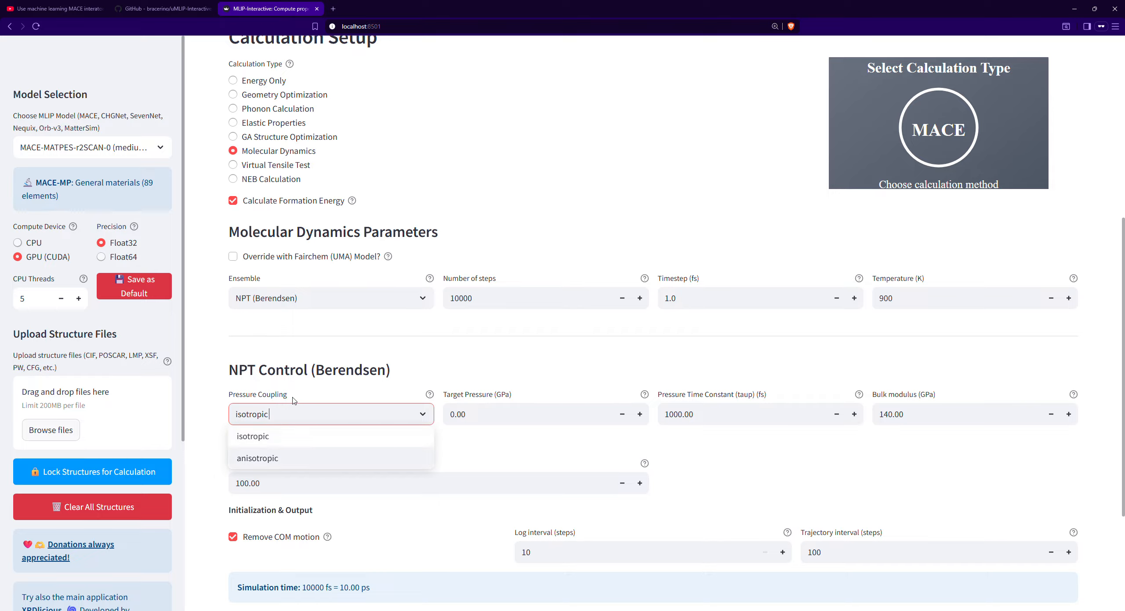
pyautogui.press('Up')
pyautogui.press('Down')
pyautogui.press('Return')
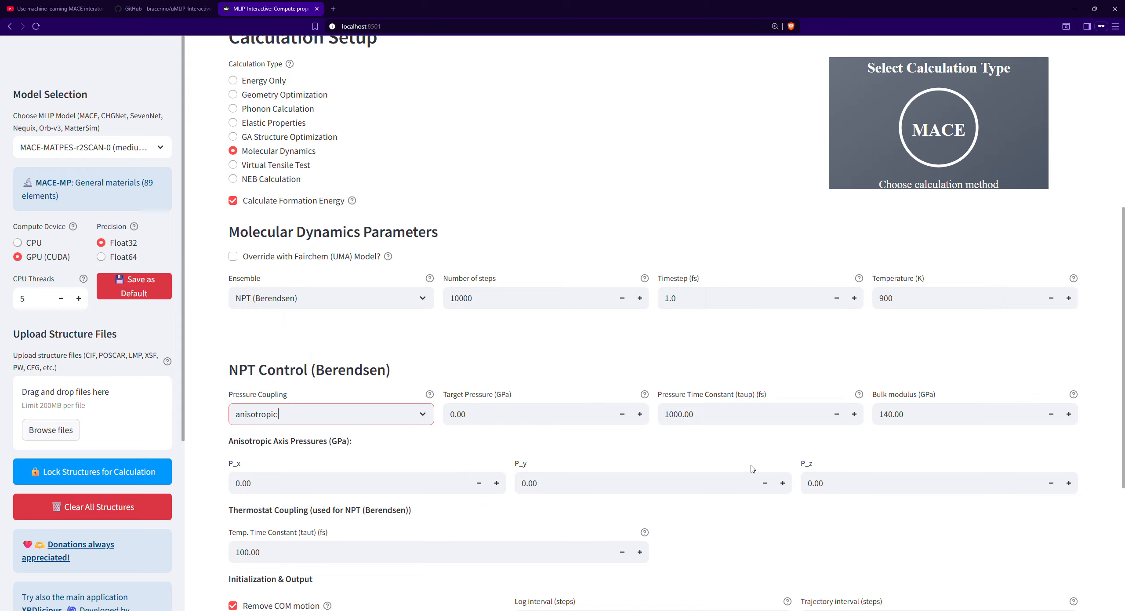
pyautogui.click(422, 417)
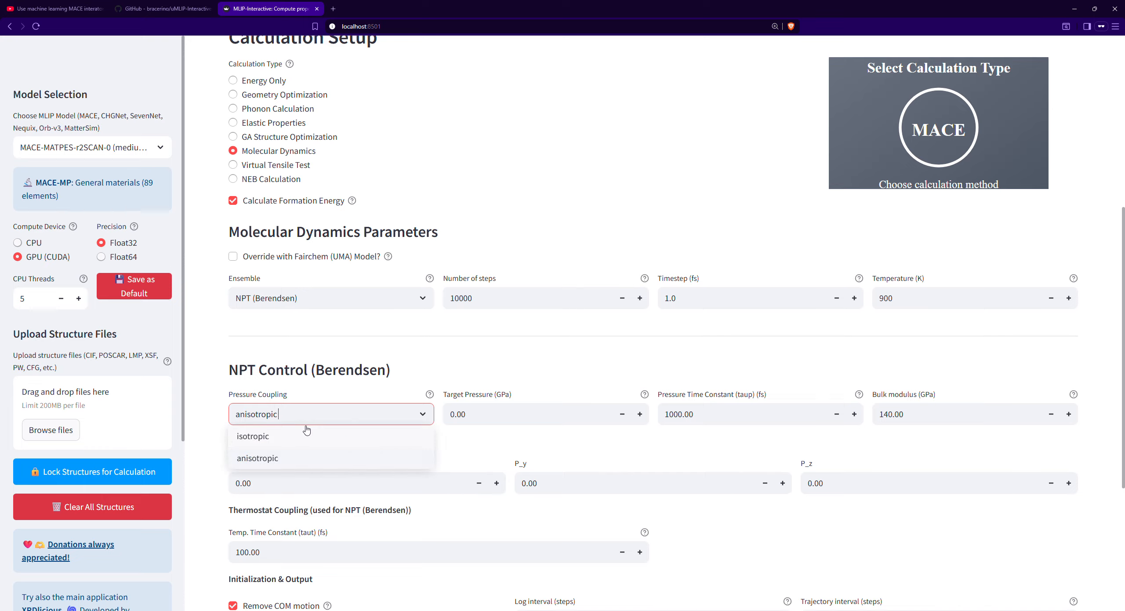
pyautogui.click(367, 436)
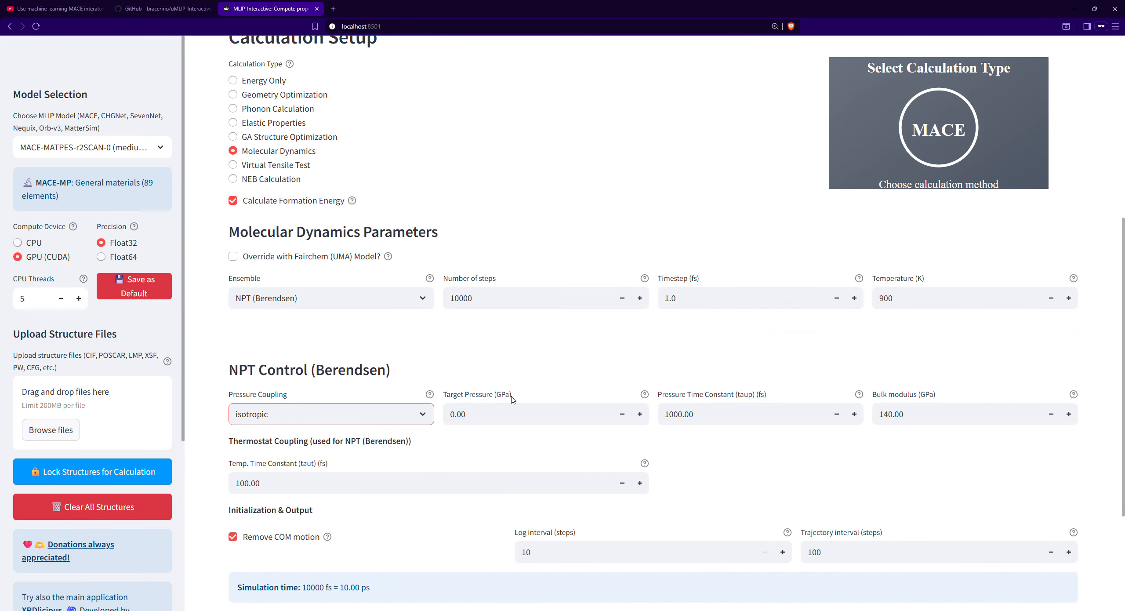
# - Set the NPT pressure time constant (taup) to 200 fs and the bulk modulus to 100 GPa
pyautogui.doubleClick(453, 417)
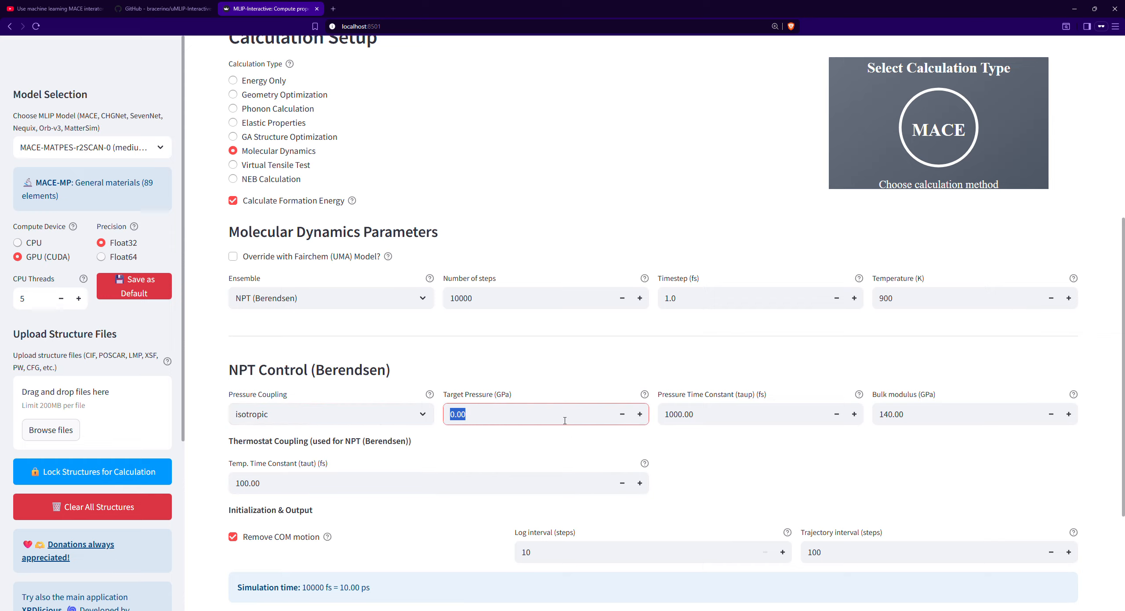
pyautogui.click(729, 411)
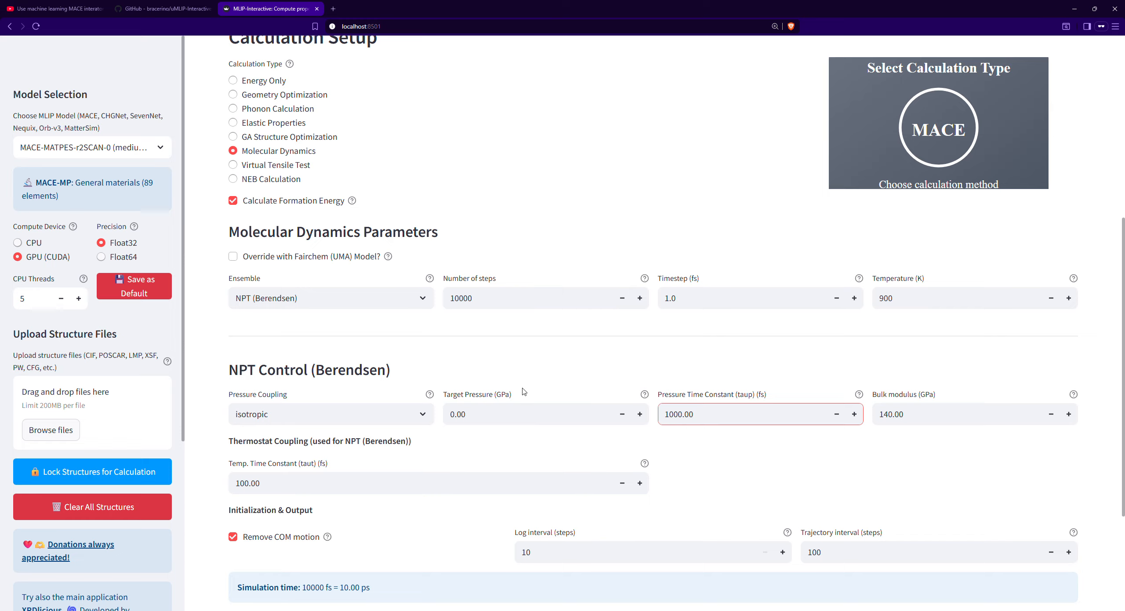
pyautogui.moveTo(708, 412); pyautogui.dragTo(677, 413)
pyautogui.click(675, 389)
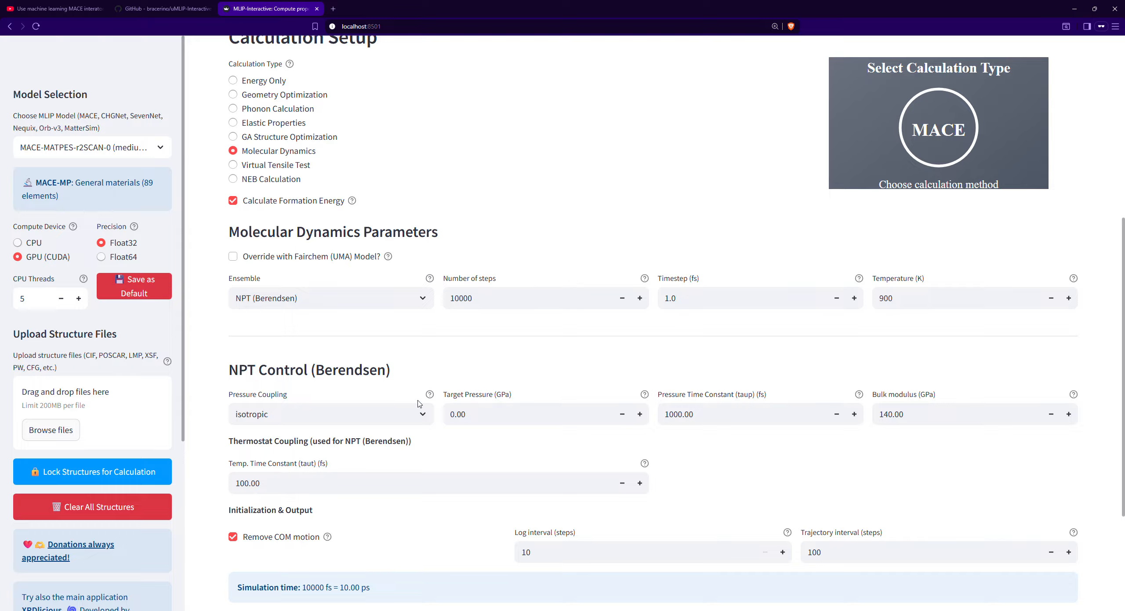
pyautogui.click(739, 404)
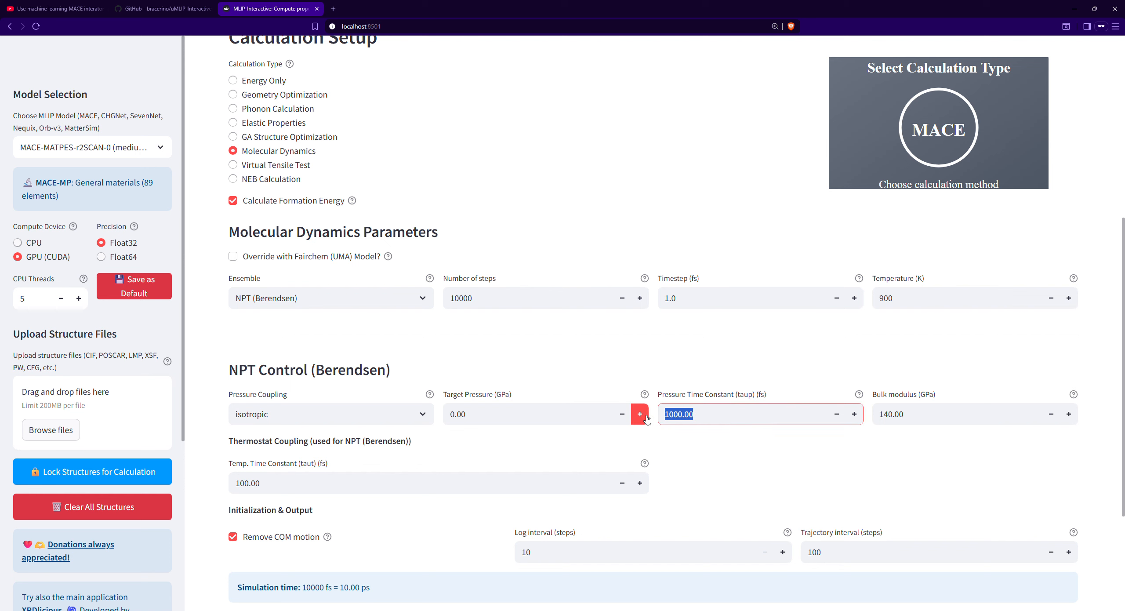
pyautogui.write('2')
pyautogui.press('Tab')
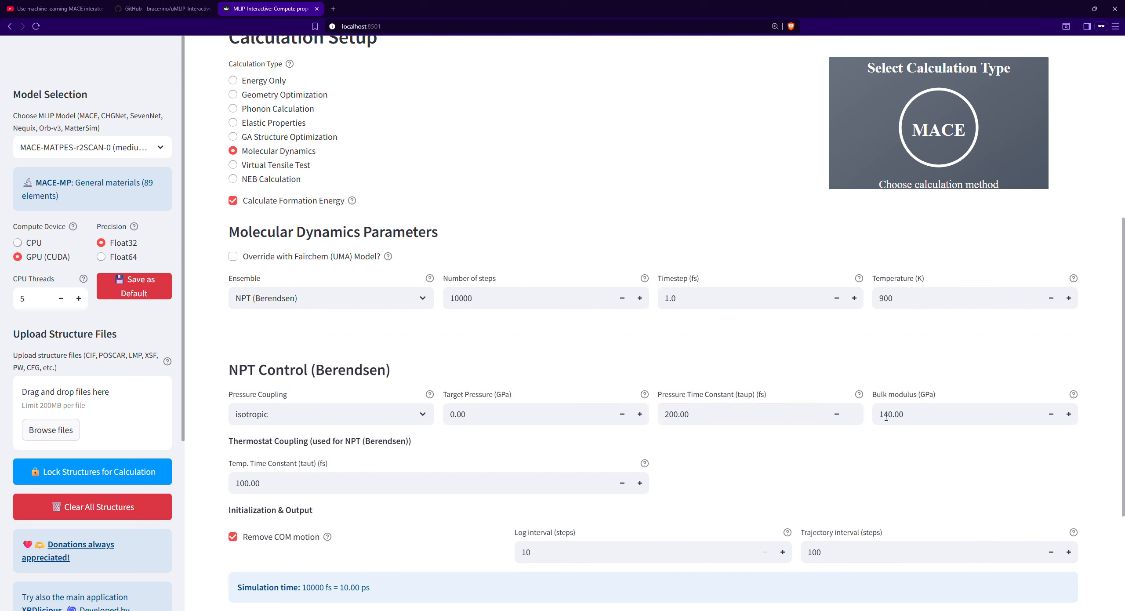
pyautogui.write('100')
pyautogui.press('Return')
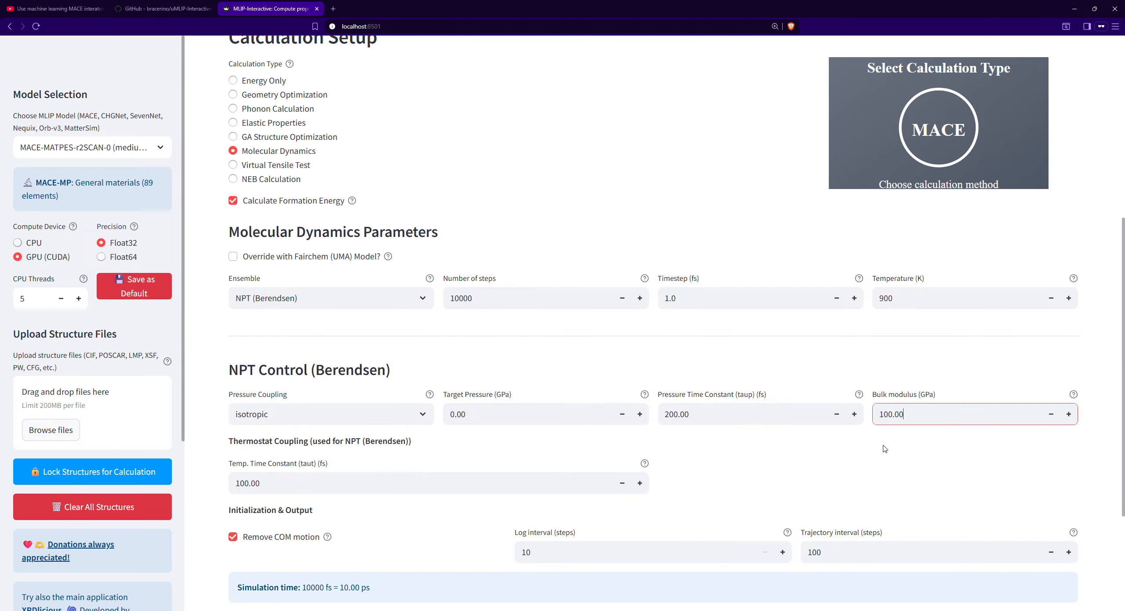
pyautogui.scroll(-1, 486, 350)
pyautogui.click(293, 414)
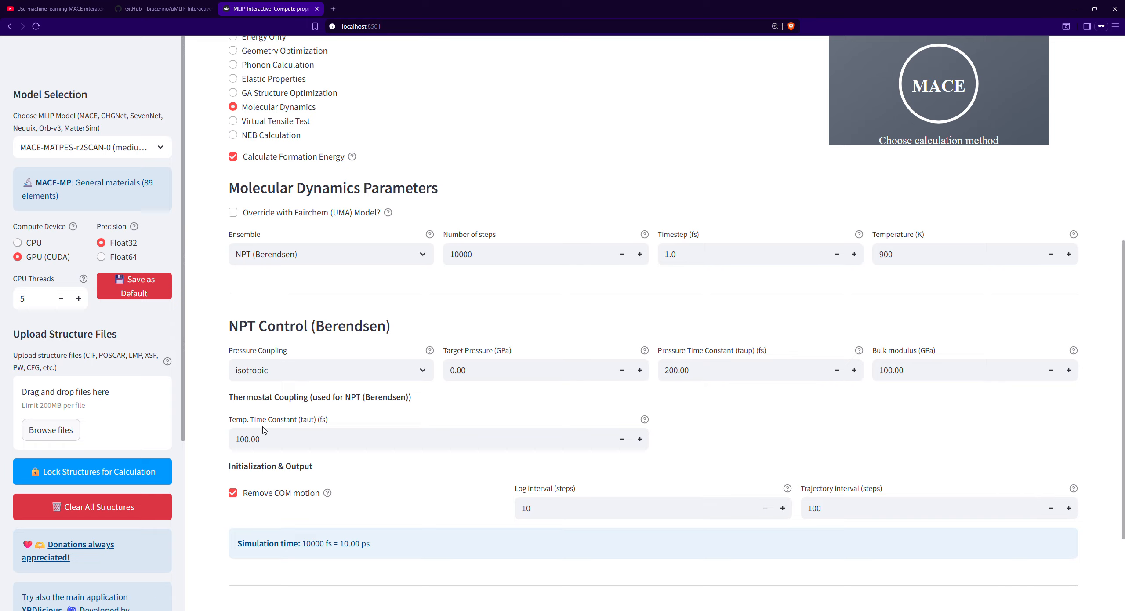
# - Set the temperature time constant (taut) of the thermostat coupling to 40 fs
pyautogui.moveTo(276, 435); pyautogui.dragTo(226, 441)
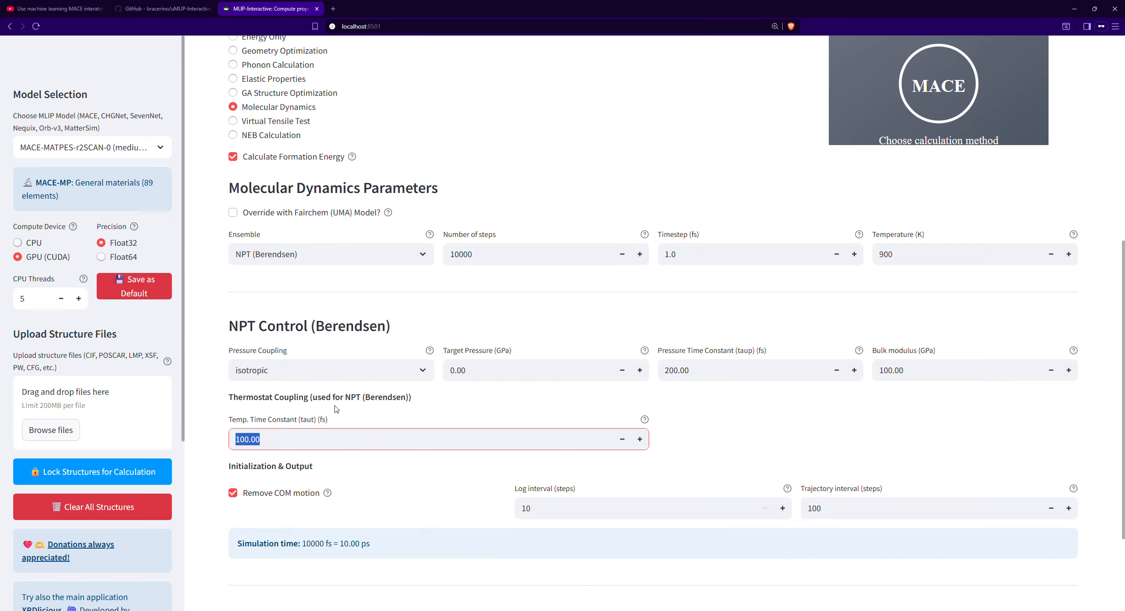
pyautogui.click(326, 433)
pyautogui.moveTo(250, 440); pyautogui.dragTo(235, 440)
pyautogui.write('40')
pyautogui.press('Return')
# - Set the trajectory interval to 20 steps in the output settings
pyautogui.scroll(-2, 578, 420)
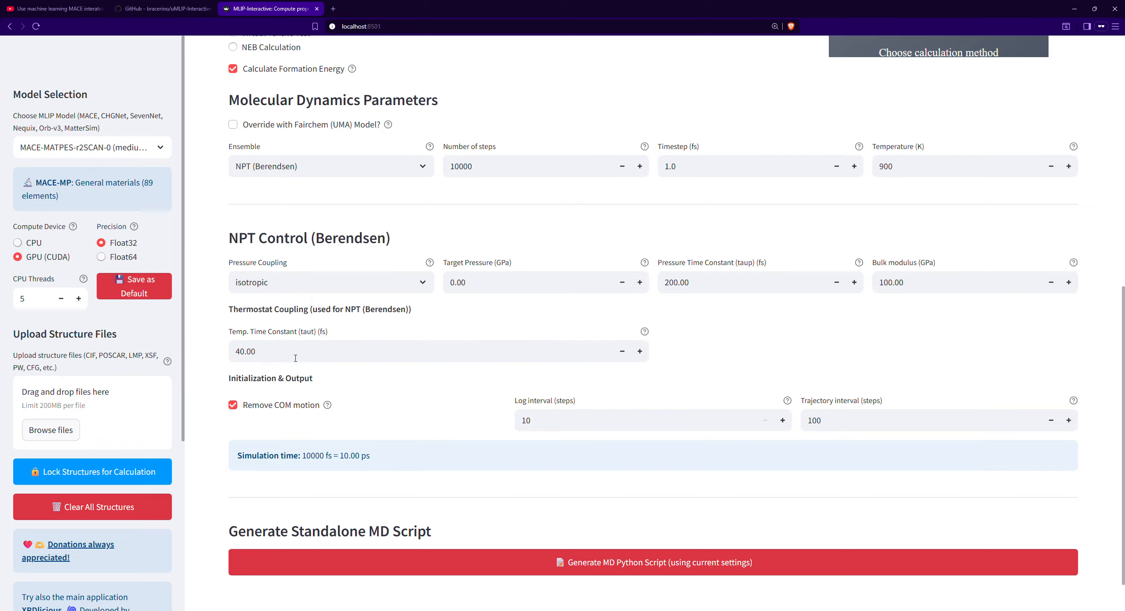
pyautogui.doubleClick(857, 423)
pyautogui.write('20')
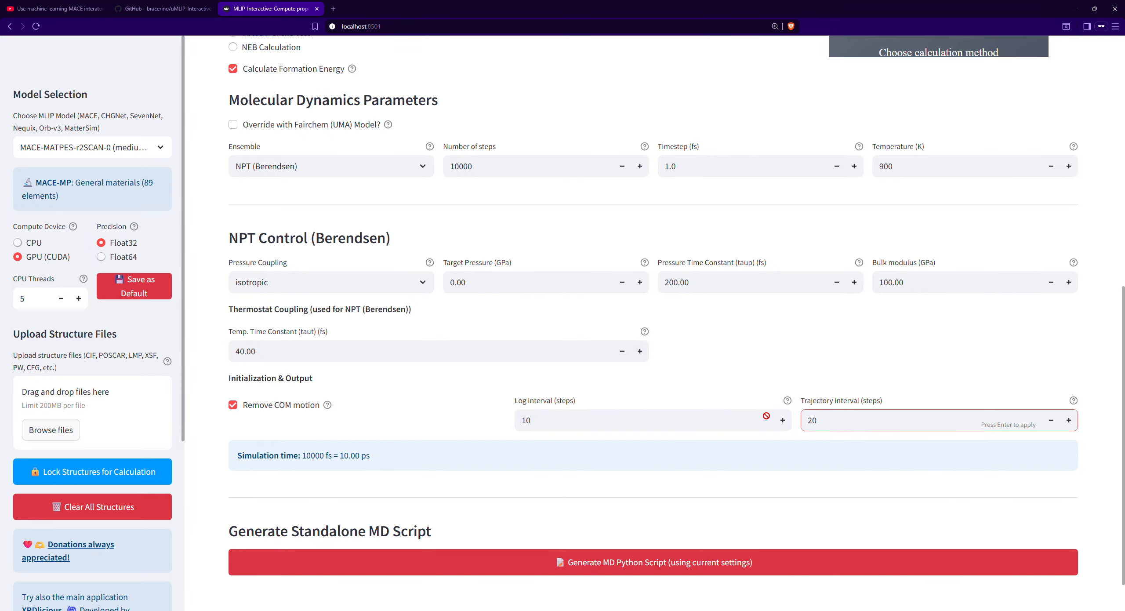
pyautogui.scroll(-1, 763, 415)
pyautogui.click(634, 338)
pyautogui.scroll(4, 629, 351)
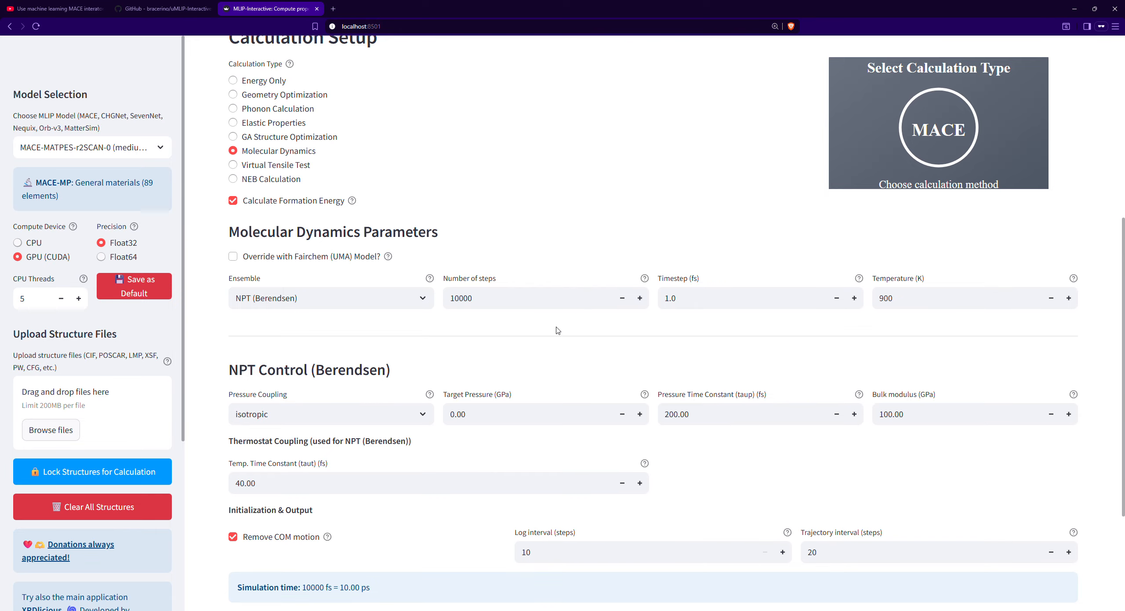
# - Review the molecular dynamics settings and browse the available MLIP models, keeping MACE-MATPES-r2SCAN-0 (medium) selected
pyautogui.scroll(-4, 556, 330)
pyautogui.scroll(5, 532, 387)
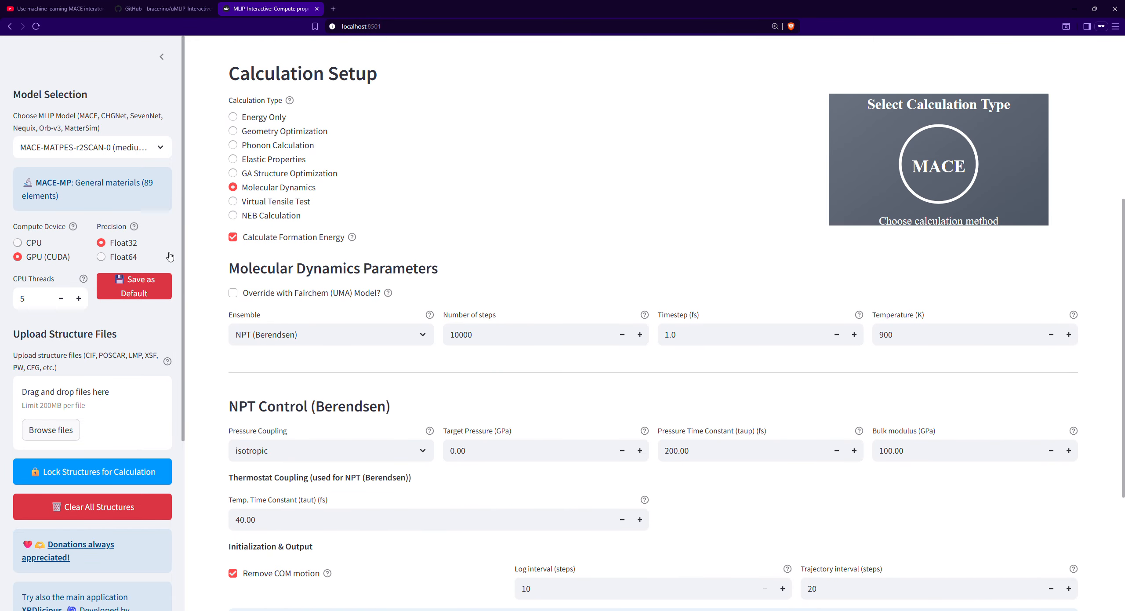
pyautogui.scroll(-1, 448, 351)
pyautogui.scroll(-3, 448, 351)
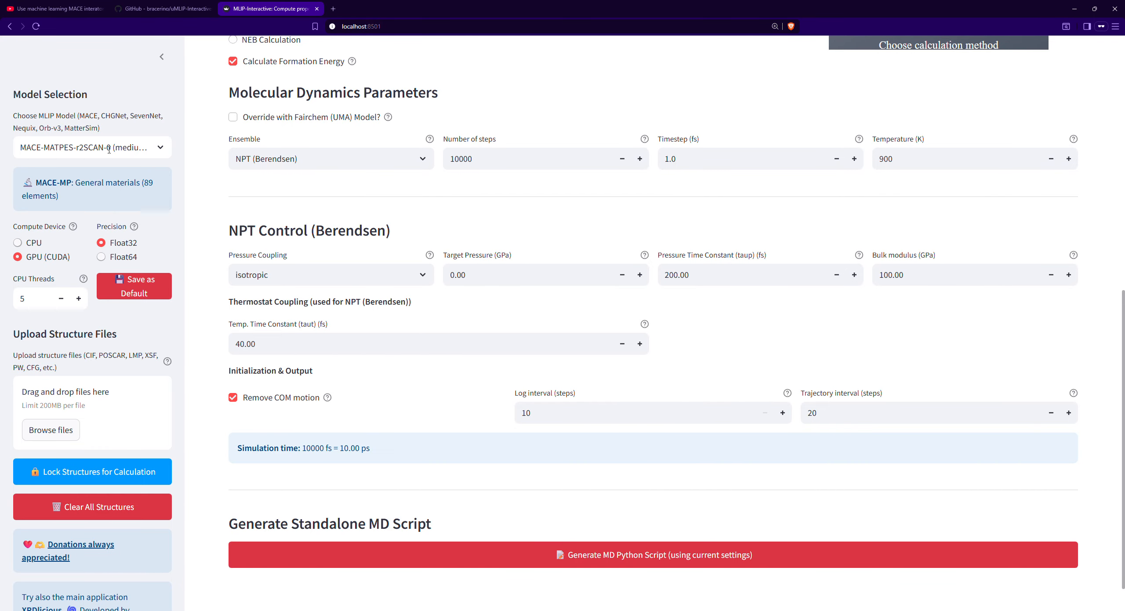
pyautogui.click(142, 142)
pyautogui.scroll(-3, 136, 212)
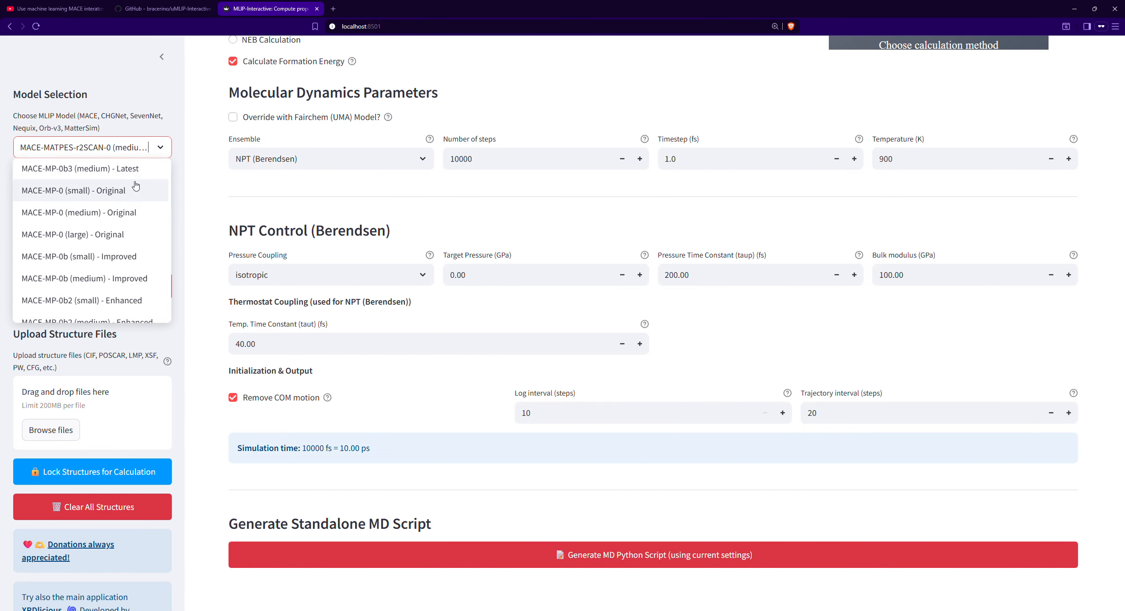
pyautogui.scroll(3, 137, 211)
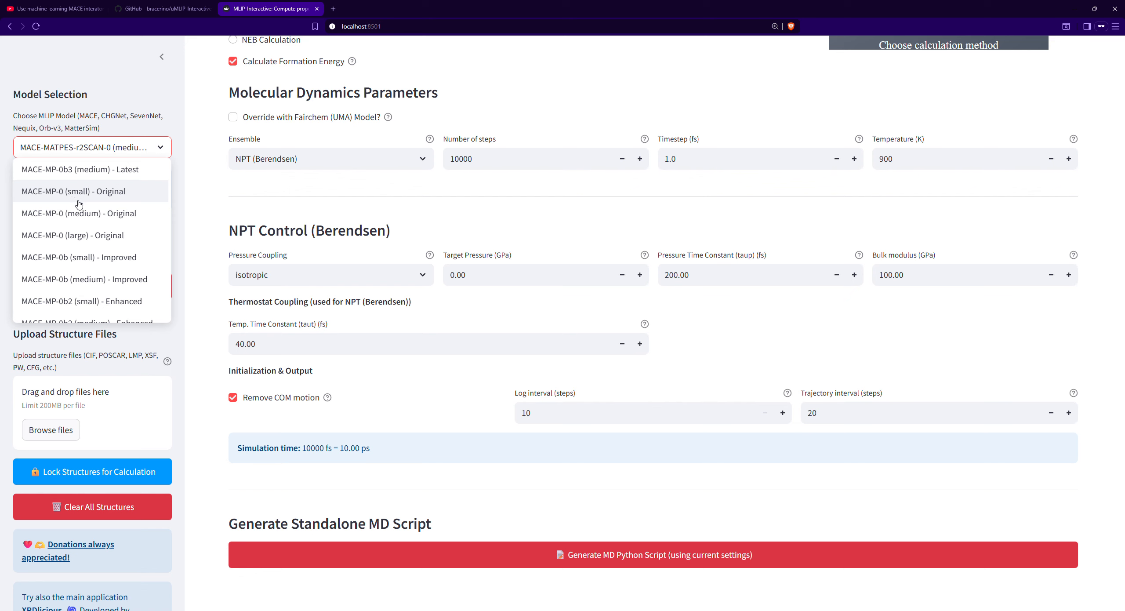
pyautogui.scroll(-12, 84, 203)
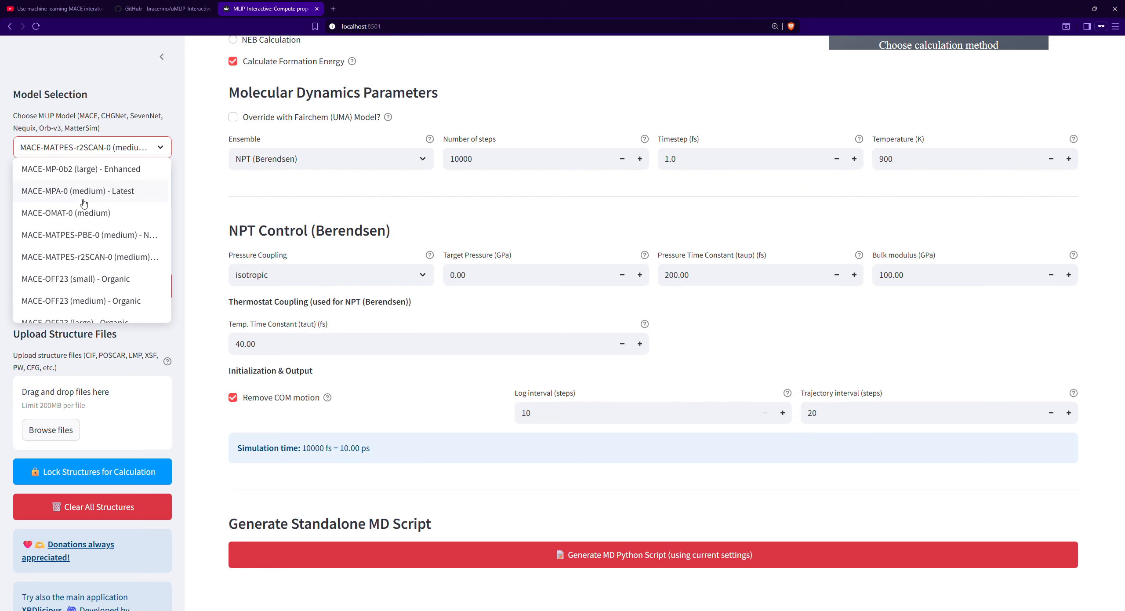
pyautogui.scroll(-3, 73, 246)
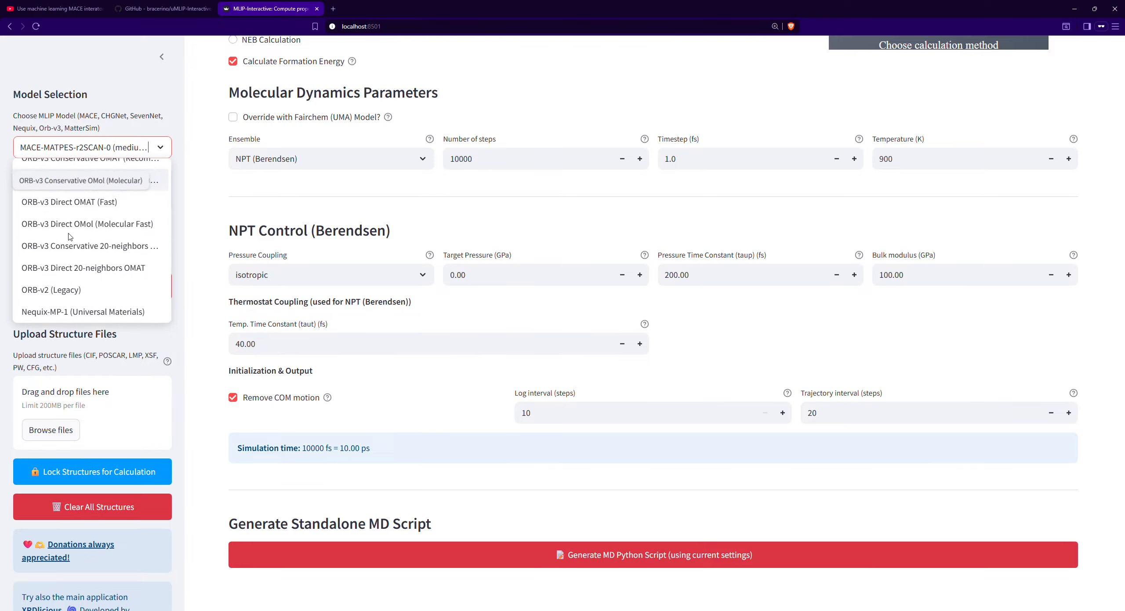
pyautogui.scroll(15, 80, 300)
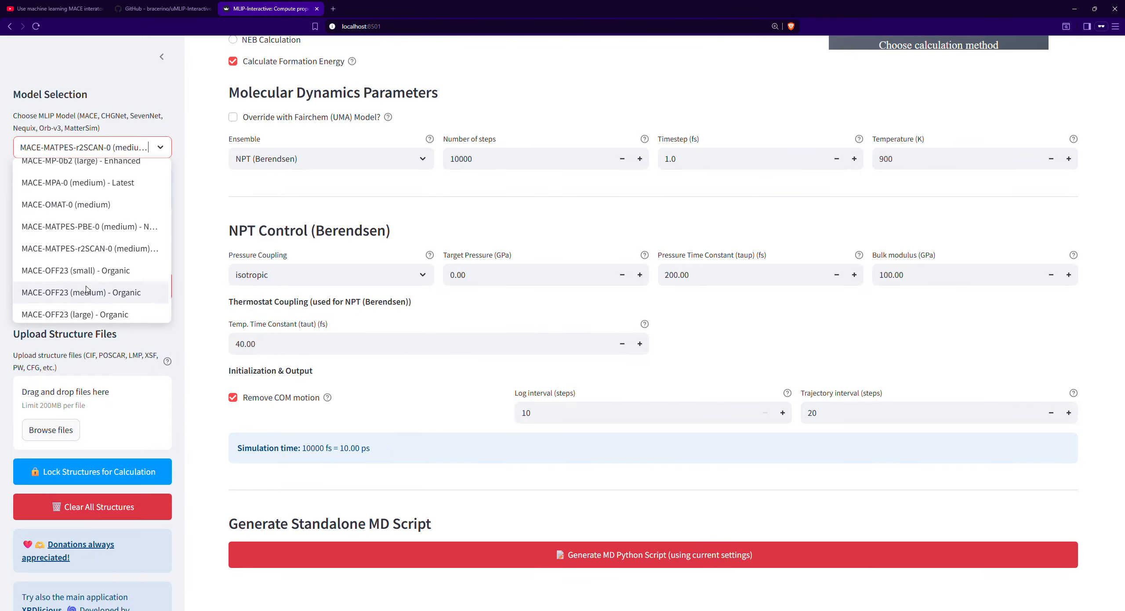
pyautogui.scroll(-6, 124, 282)
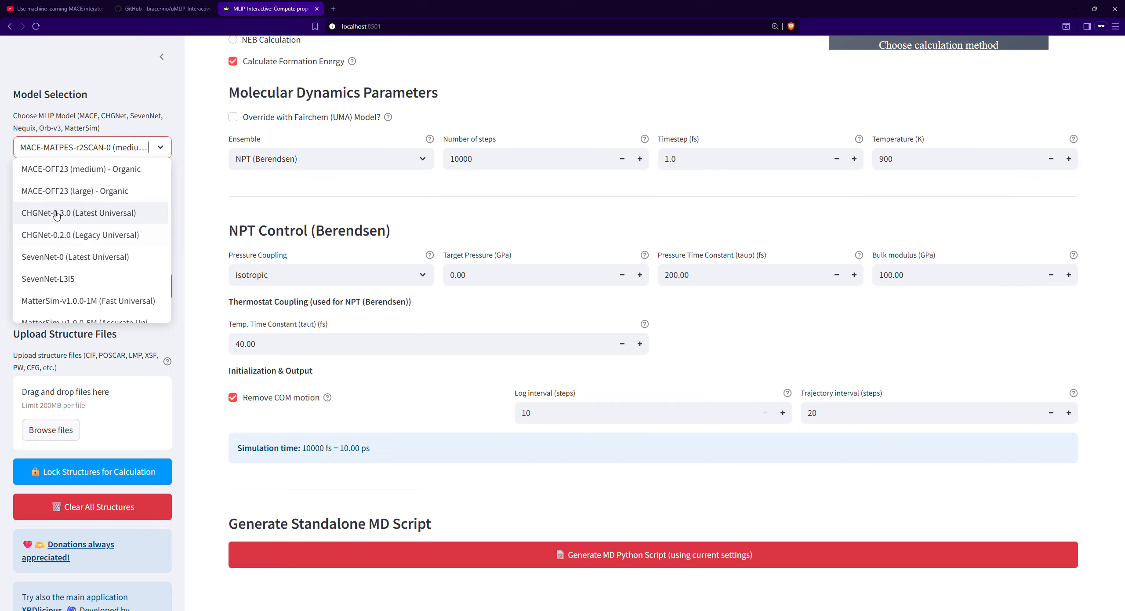
pyautogui.scroll(-1, 66, 237)
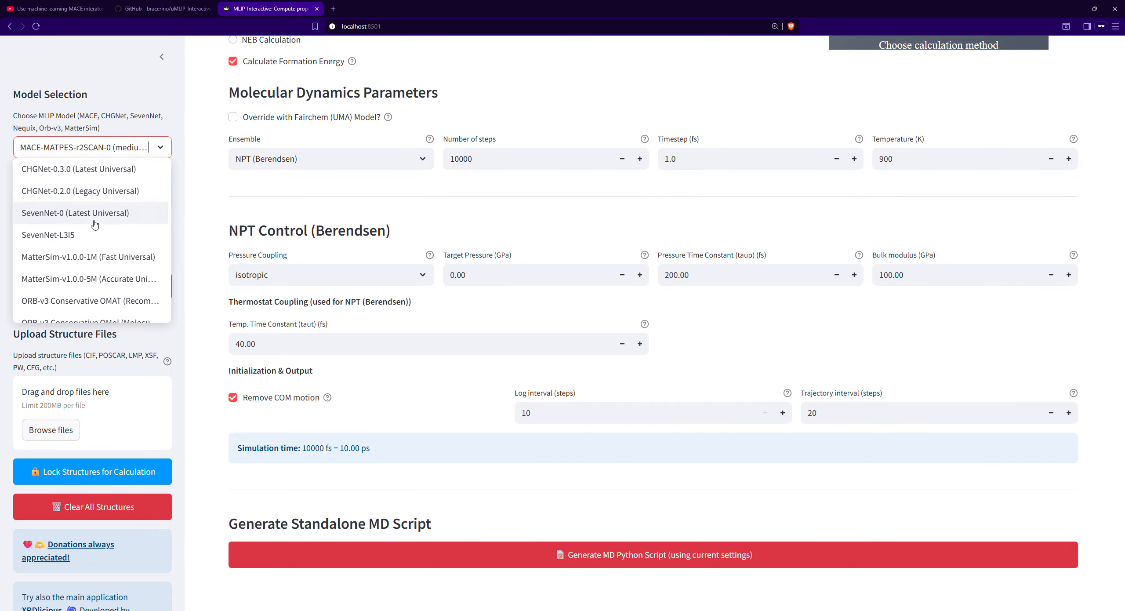
pyautogui.click(256, 208)
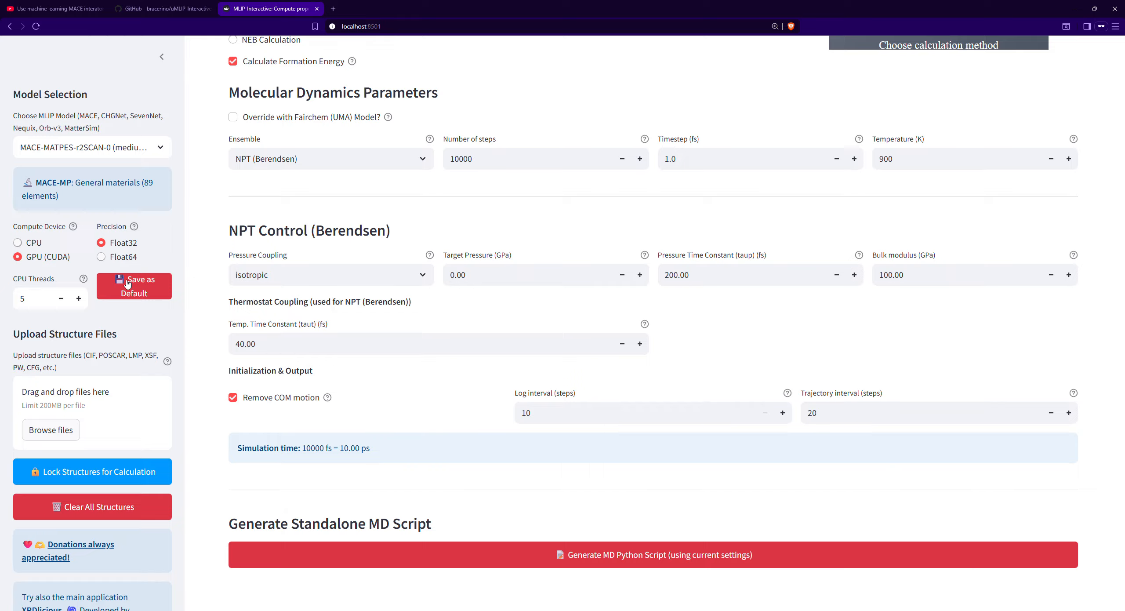
# - Generate the standalone MD Python script from the current settings
pyautogui.scroll(-1, 320, 335)
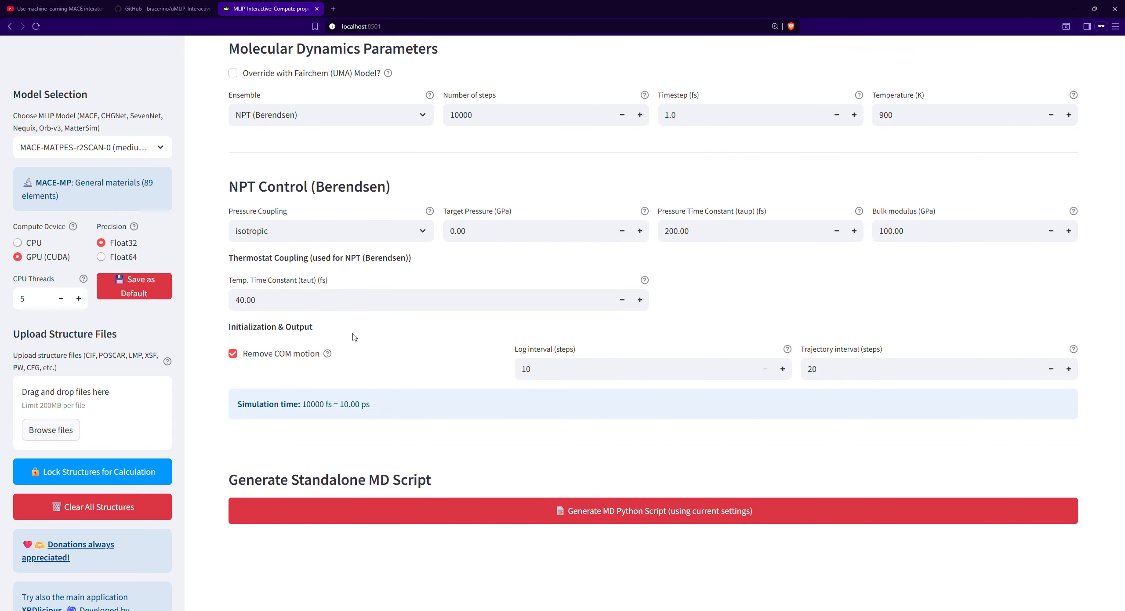
pyautogui.scroll(12, 354, 326)
pyautogui.scroll(-12, 354, 324)
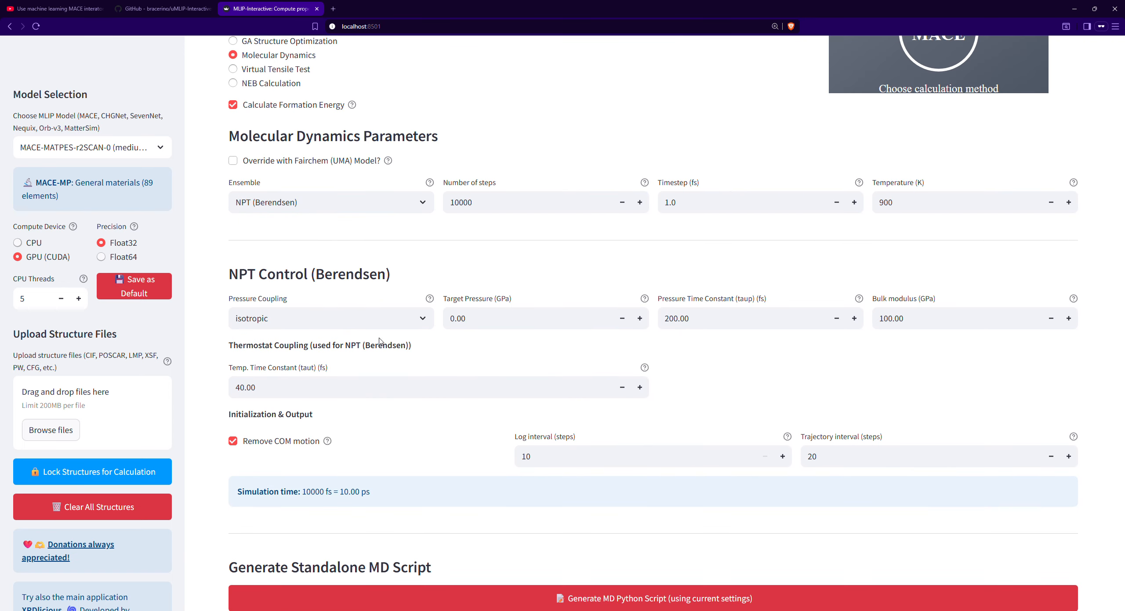
pyautogui.scroll(2, 663, 383)
pyautogui.scroll(-2, 663, 383)
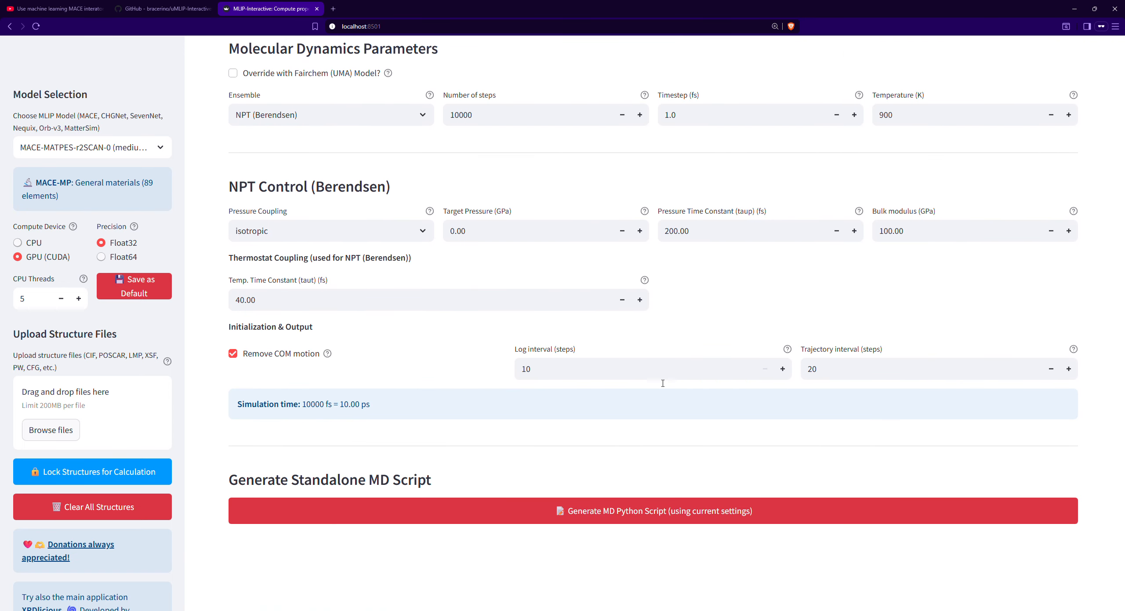
pyautogui.click(709, 514)
# - Look over the generated MD script and copy its full code to the clipboard
pyautogui.scroll(-1, 630, 418)
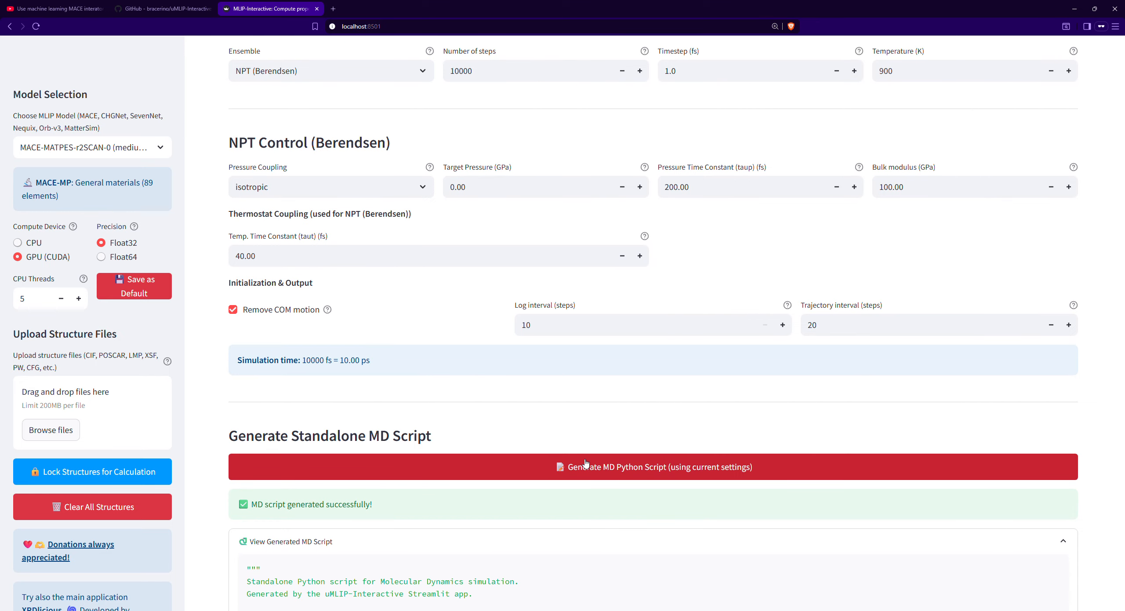
pyautogui.scroll(-3, 627, 475)
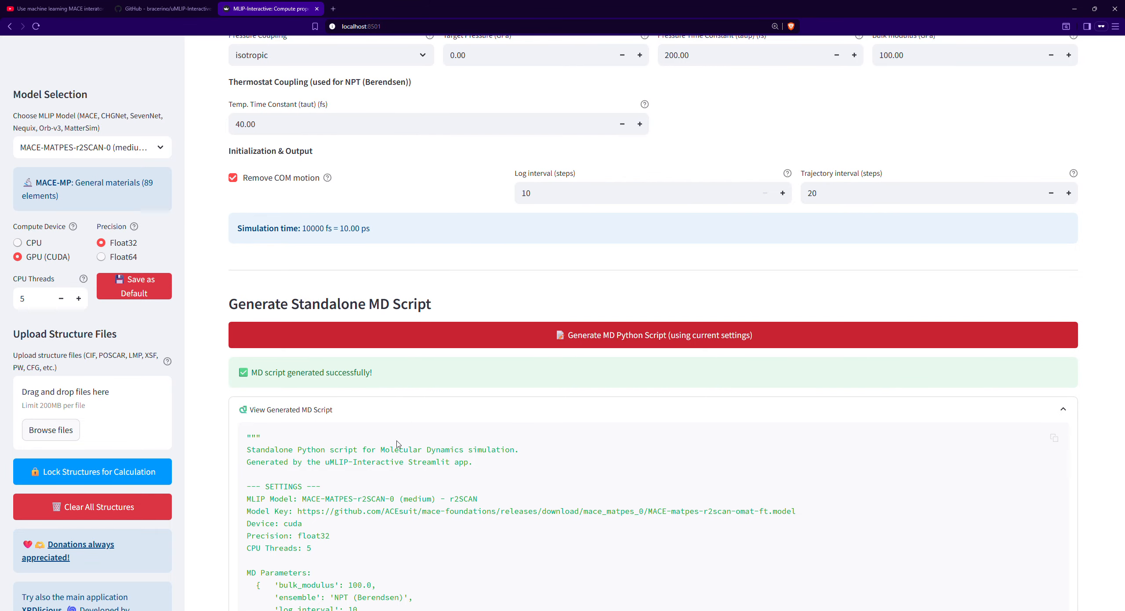
pyautogui.scroll(-2, 439, 372)
pyautogui.scroll(3, 359, 372)
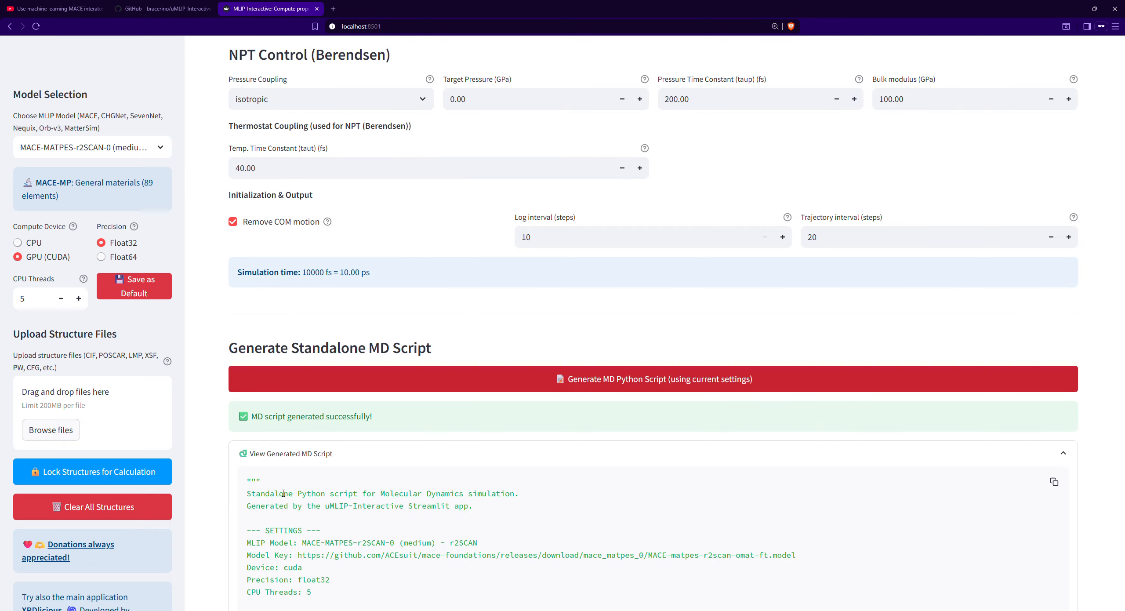
pyautogui.click(1055, 482)
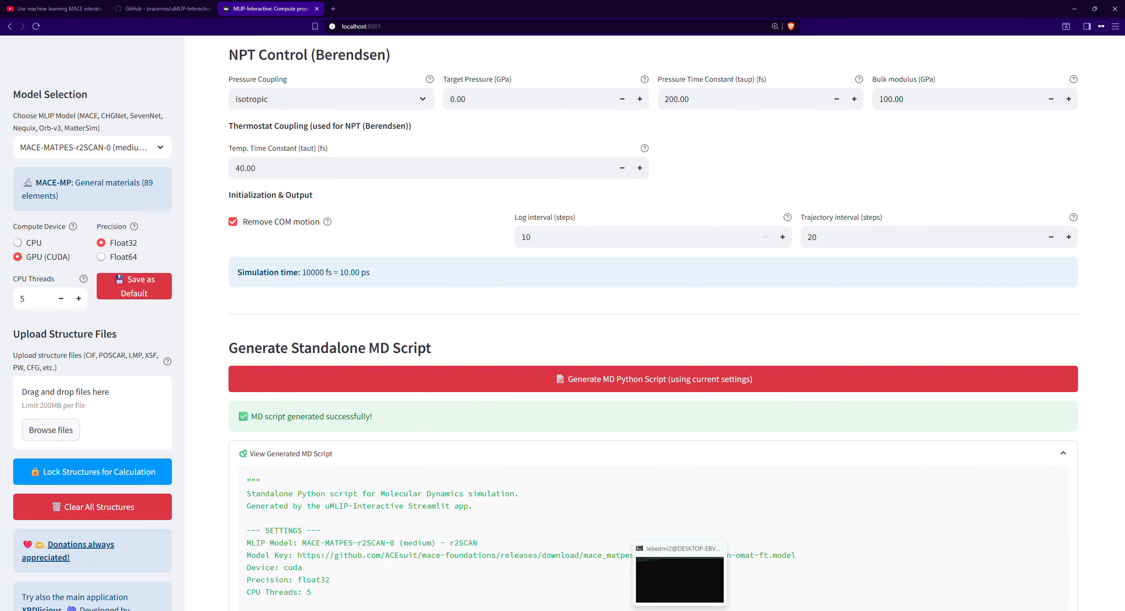
# - Switch to the terminal and list the files in the MD-2 folder
pyautogui.click(680, 610)
pyautogui.write('ls')
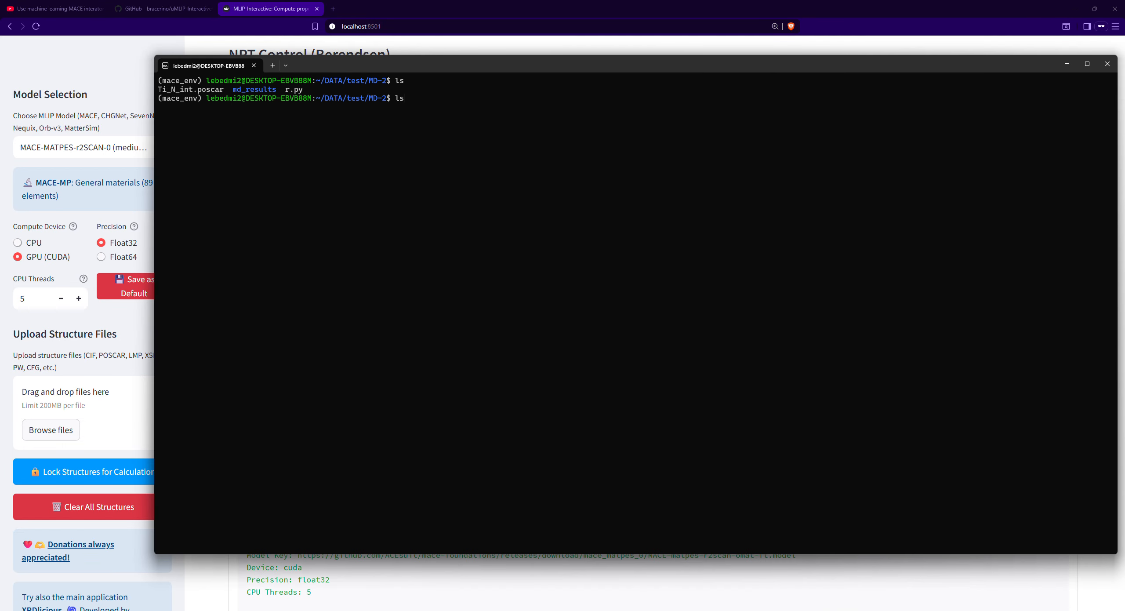
pyautogui.press('Return')
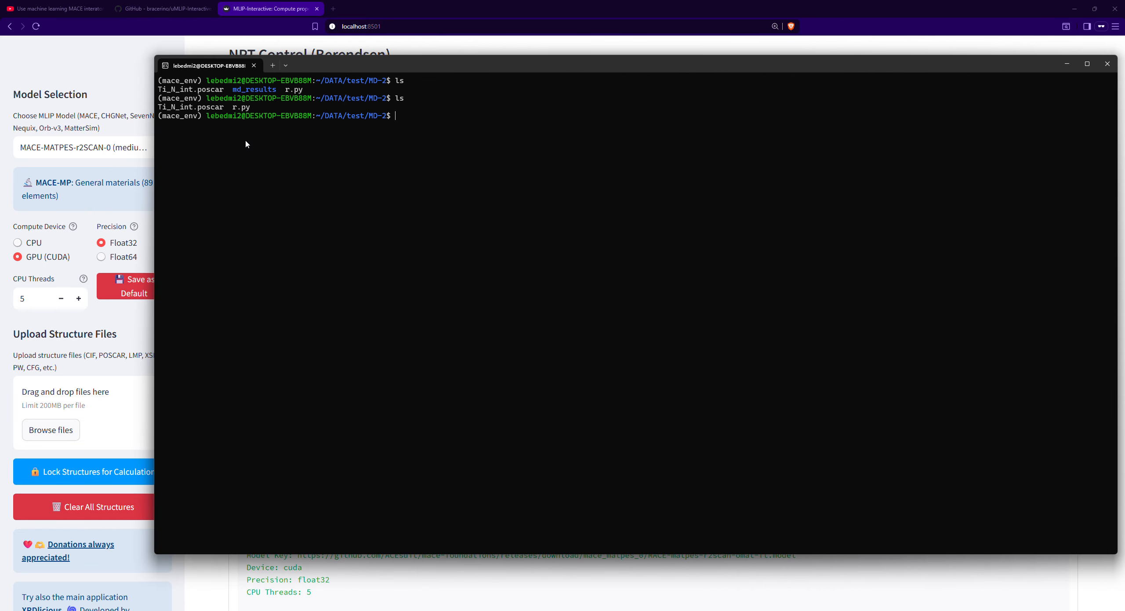
# - Inspect the Ti_N_int.poscar structure in OVITO by viewing it from another angle
pyautogui.moveTo(224, 107); pyautogui.dragTo(158, 107)
pyautogui.click(700, 610)
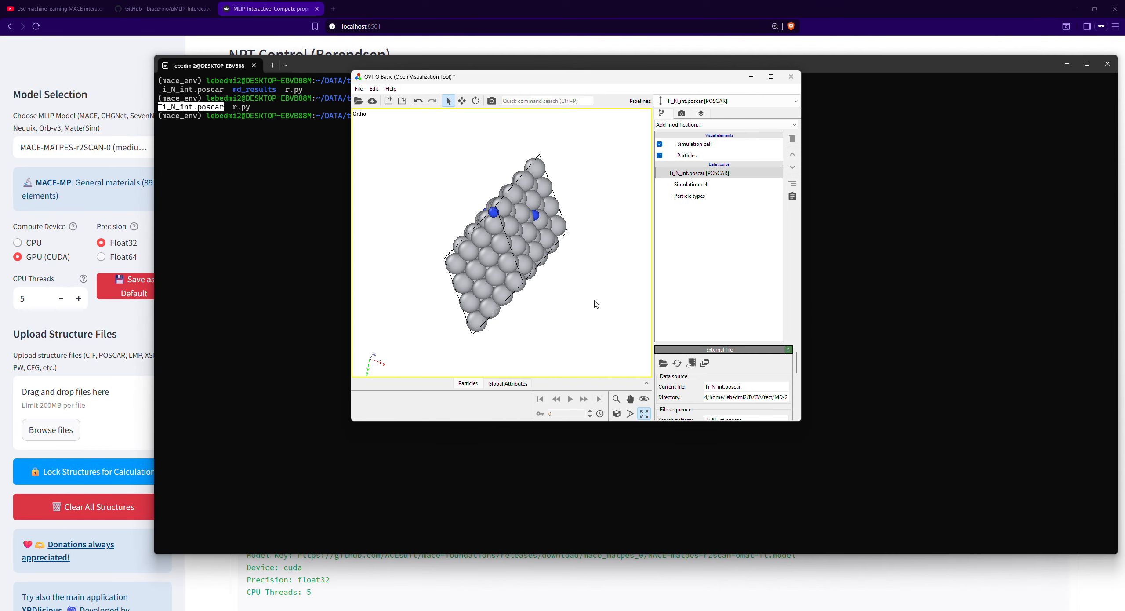
pyautogui.moveTo(541, 294); pyautogui.dragTo(378, 194)
# - Back in the terminal, delete the old r.py script from the MD-2 folder and list the remaining files
pyautogui.click(332, 138)
pyautogui.write('rm r.py')
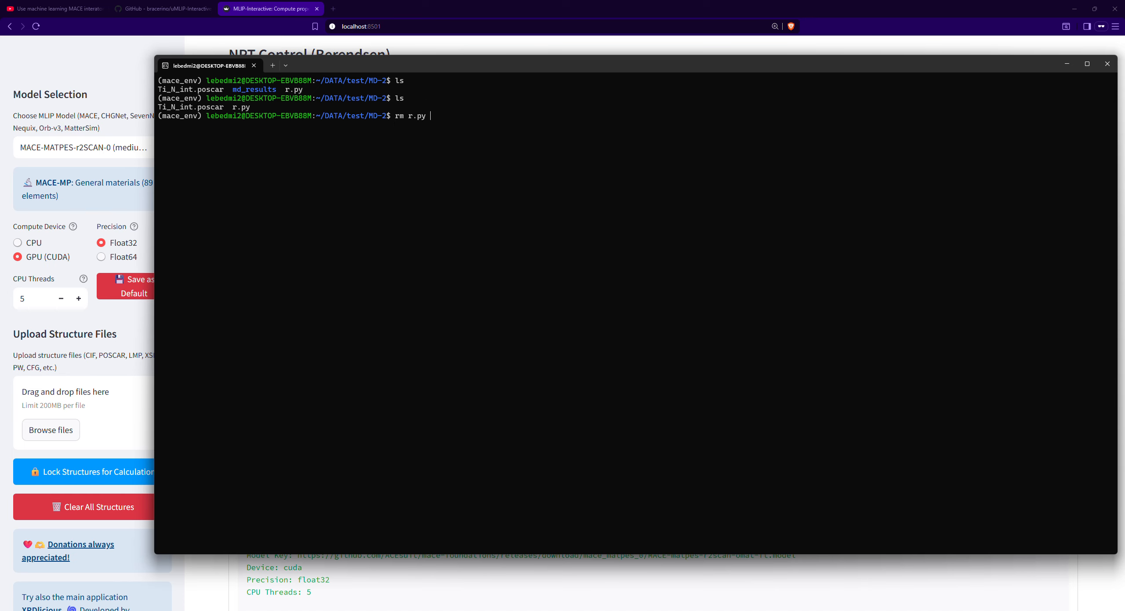
pyautogui.press('Return')
pyautogui.write('ls')
pyautogui.press('Return')
# - Create r.py with nano, paste the copied MD script into it, save the file and exit the editor
pyautogui.write('nano r.py')
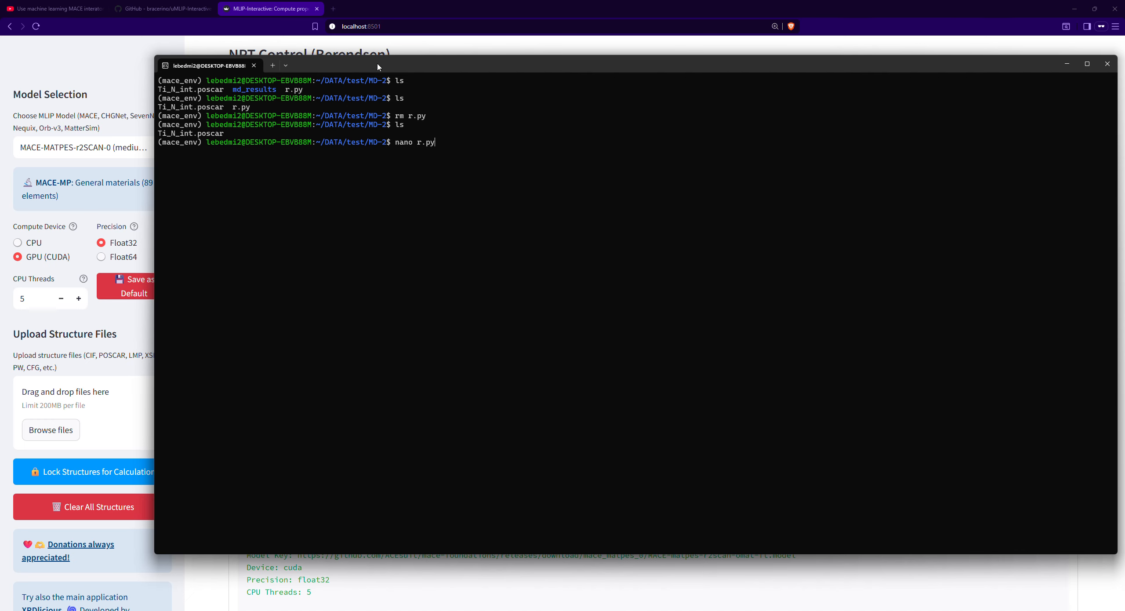
pyautogui.moveTo(377, 66); pyautogui.dragTo(400, 83)
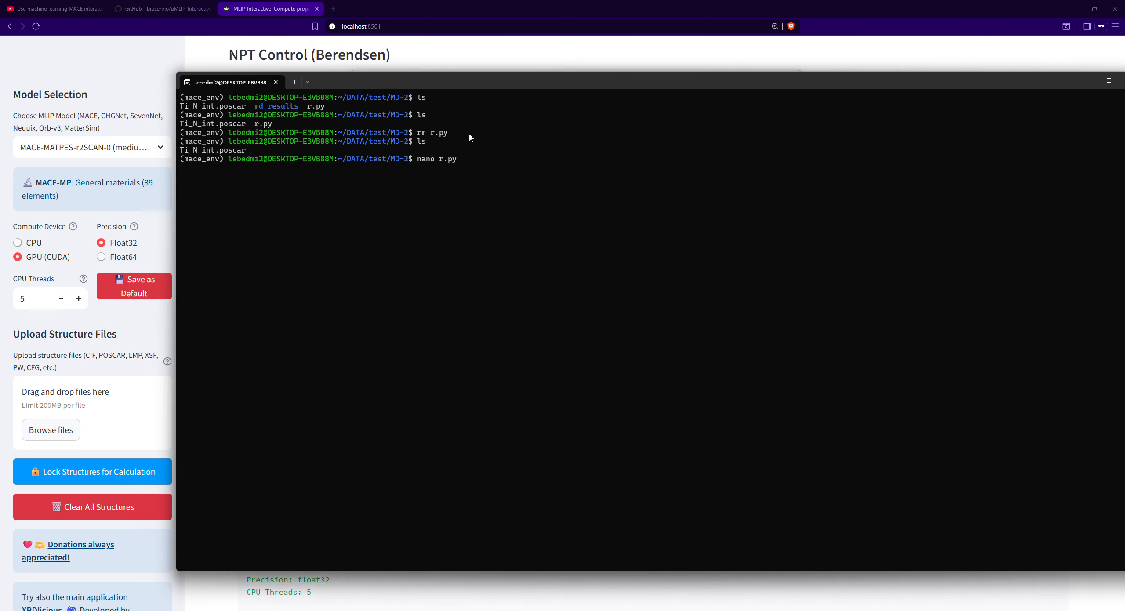
pyautogui.write('y')
pyautogui.press('Return')
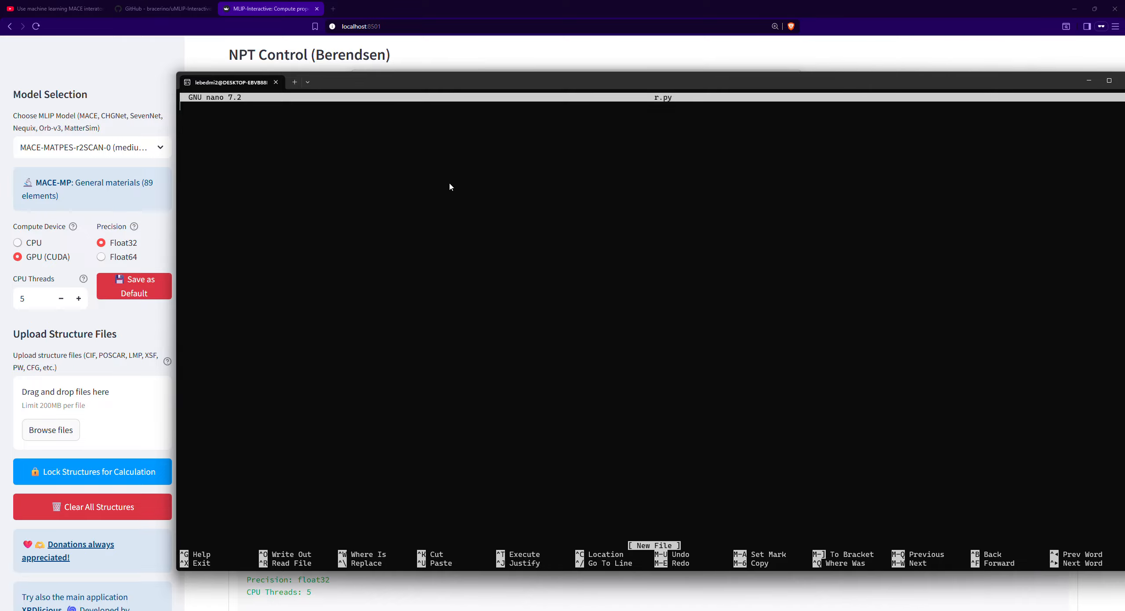
pyautogui.hotkey('ctrl', 'v')
pyautogui.click(580, 346)
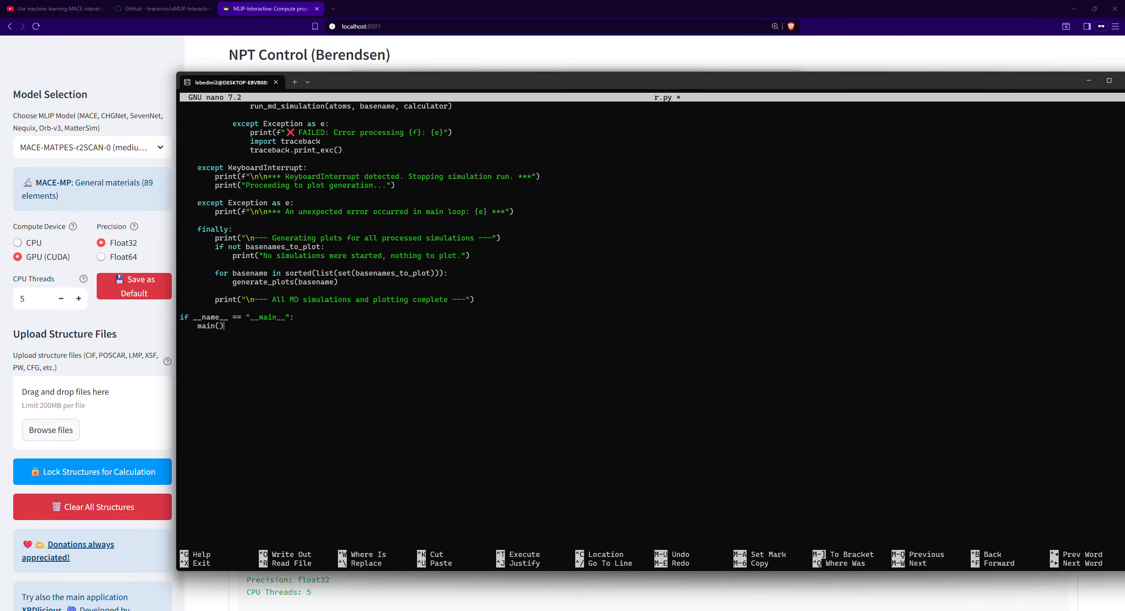
pyautogui.hotkey('ctrl', 's')
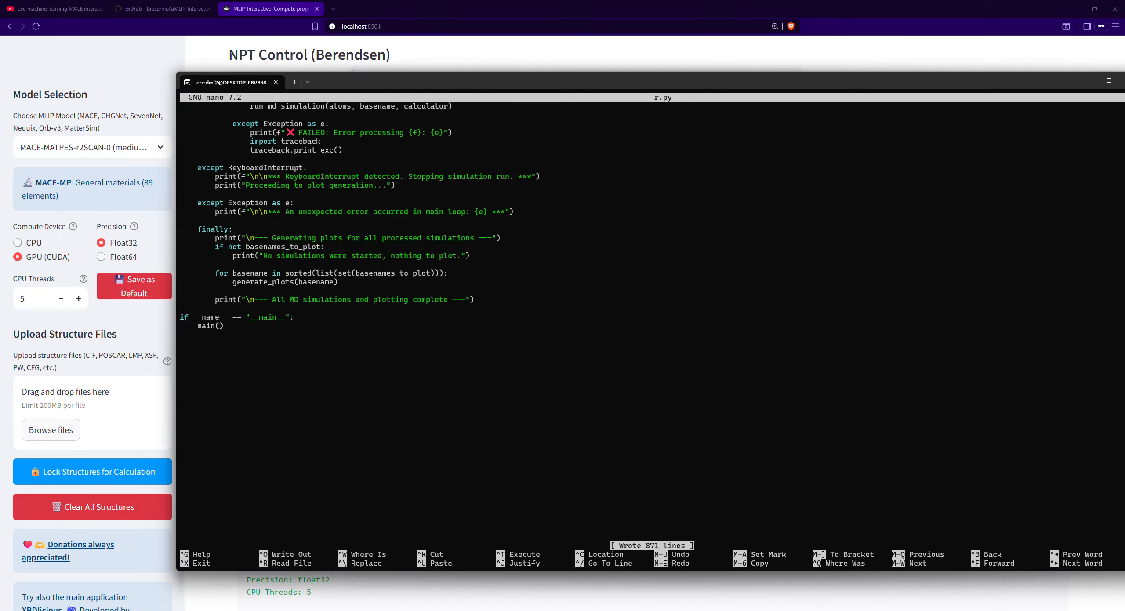
pyautogui.hotkey('ctrl', 'x')
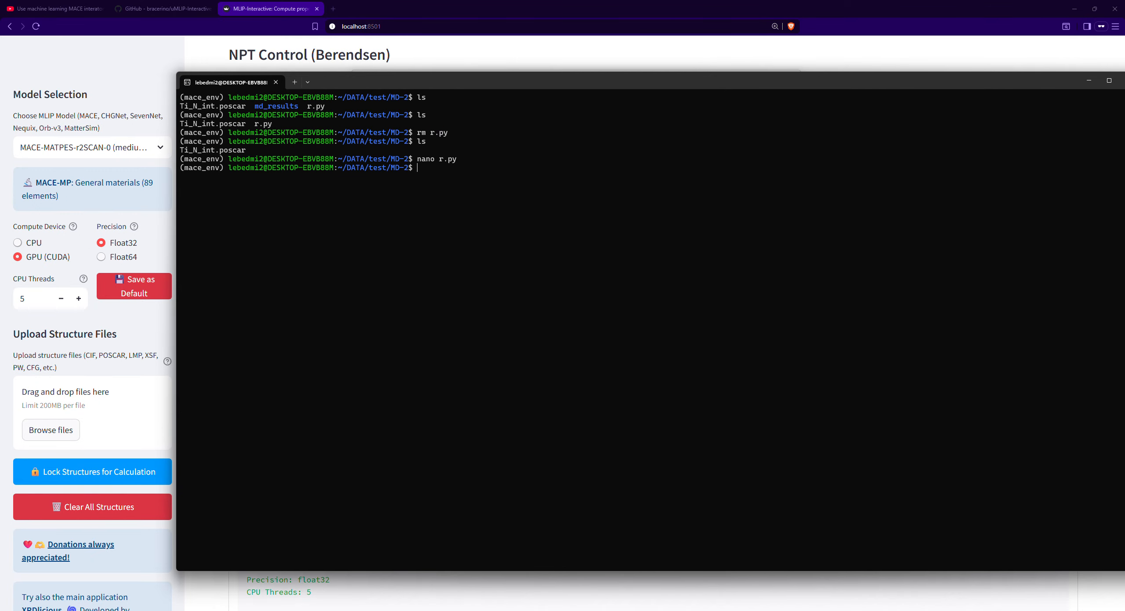
# - List the folder's files to check for r.py, and check that the mace_env environment is active
pyautogui.write('ls')
pyautogui.press('Return')
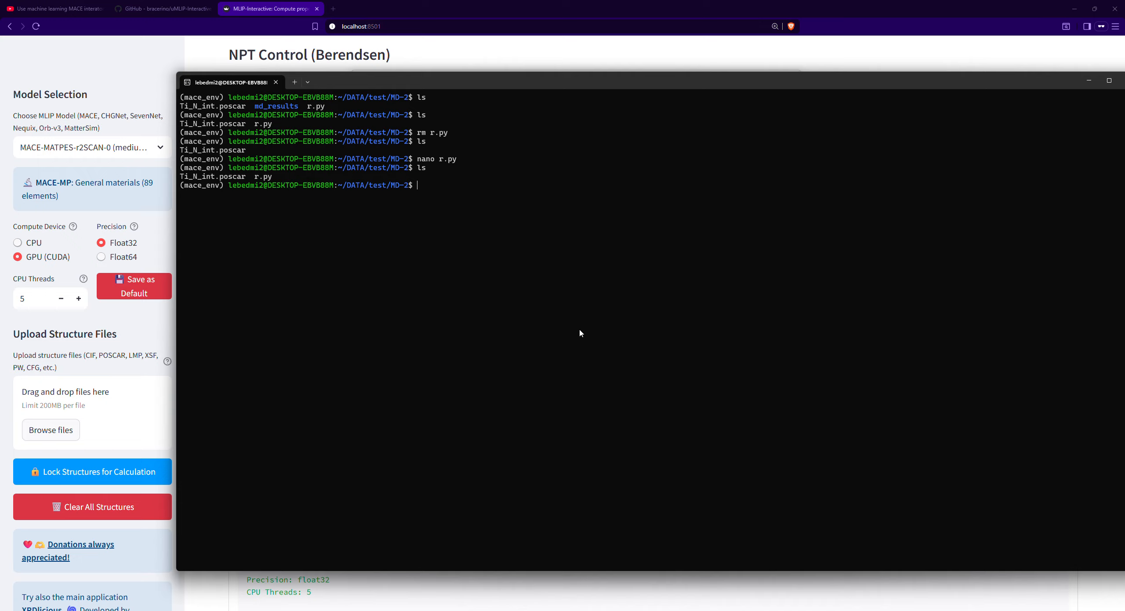
pyautogui.moveTo(273, 177); pyautogui.dragTo(257, 179)
pyautogui.click(250, 205)
pyautogui.moveTo(222, 188); pyautogui.dragTo(195, 196)
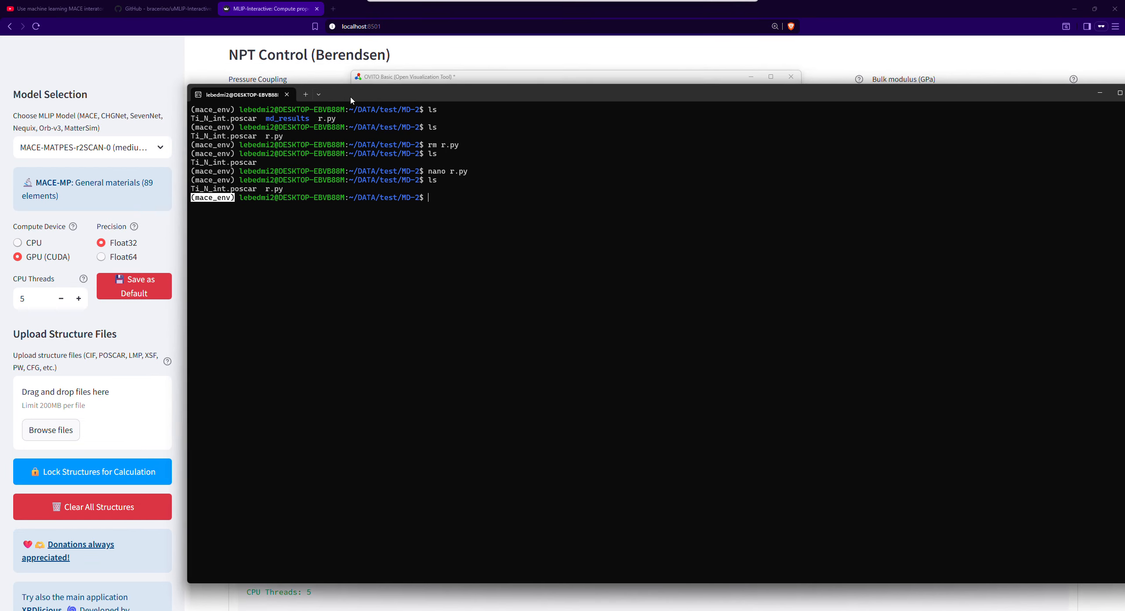
# - Switch to the uMLIP-Interactive GitHub page and review the README's steps for activating the Python environment and installing requirements.txt
pyautogui.click(163, 13)
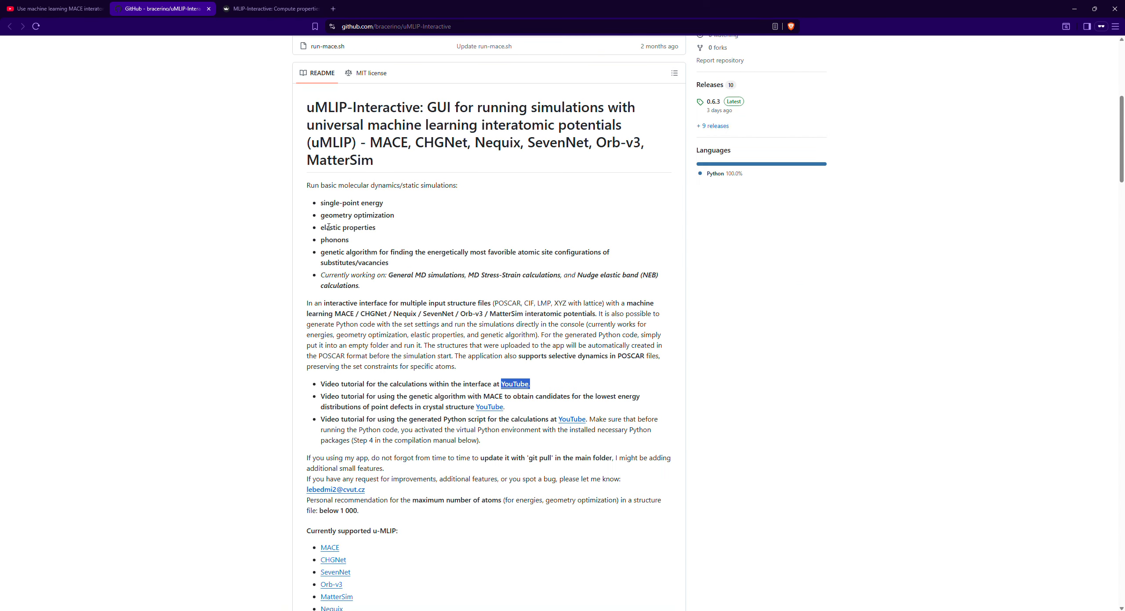
pyautogui.scroll(7, 341, 228)
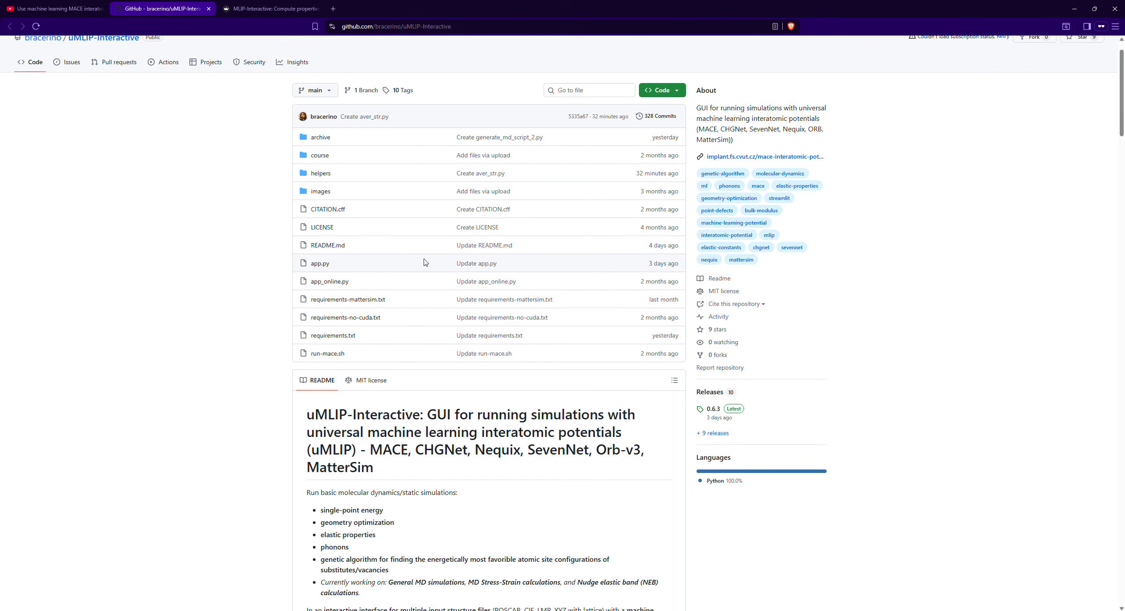
pyautogui.scroll(-20, 424, 261)
pyautogui.scroll(-4, 394, 308)
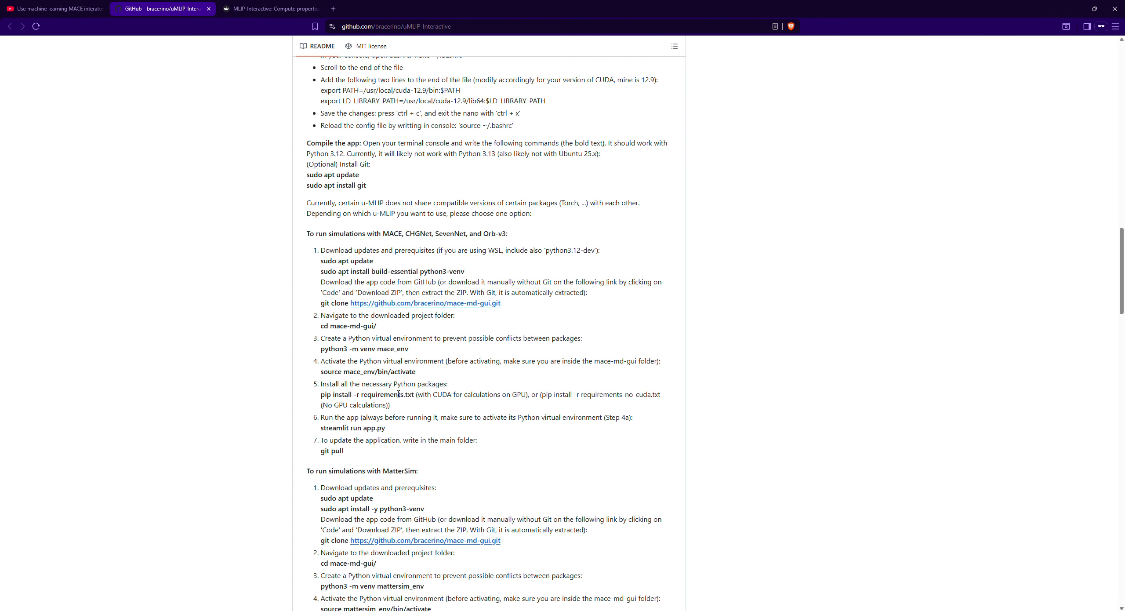
pyautogui.moveTo(411, 396); pyautogui.dragTo(364, 394)
pyautogui.click(373, 395)
pyautogui.moveTo(362, 395); pyautogui.dragTo(410, 395)
pyautogui.scroll(15, 468, 376)
pyautogui.scroll(-8, 537, 422)
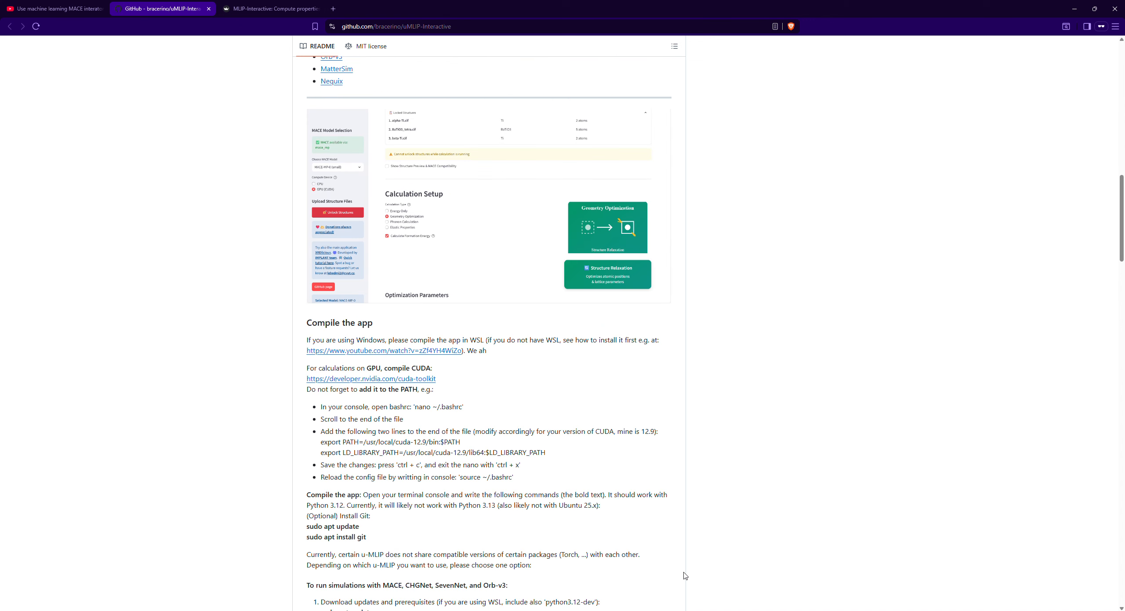
# - Return to the terminal and run the r.py script with python3
pyautogui.hotkey('alt', 'Tab')
pyautogui.press('Escape')
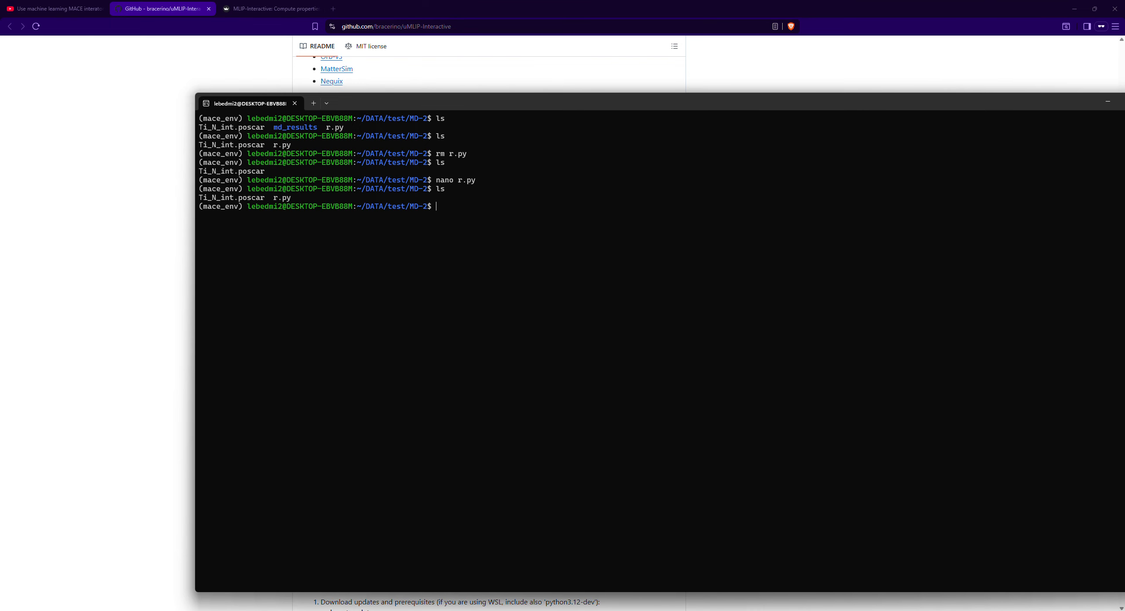
pyautogui.write('python3 r.py')
pyautogui.press('Return')
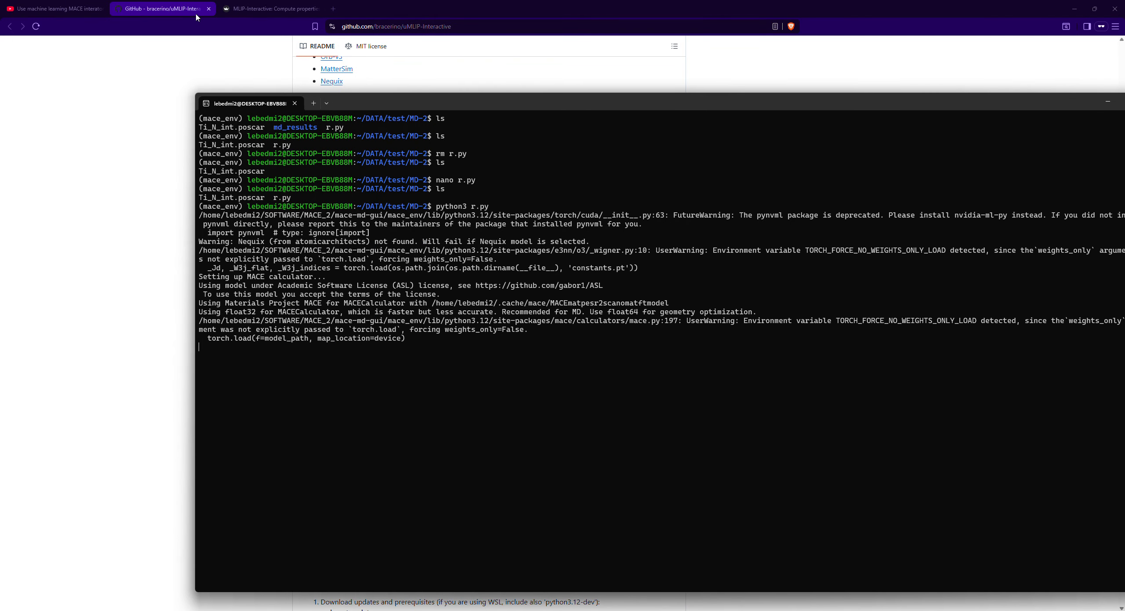
# - Switch to the MLIP-Interactive page in the browser and view the list of available MACE models
pyautogui.click(237, 11)
pyautogui.scroll(5, 204, 159)
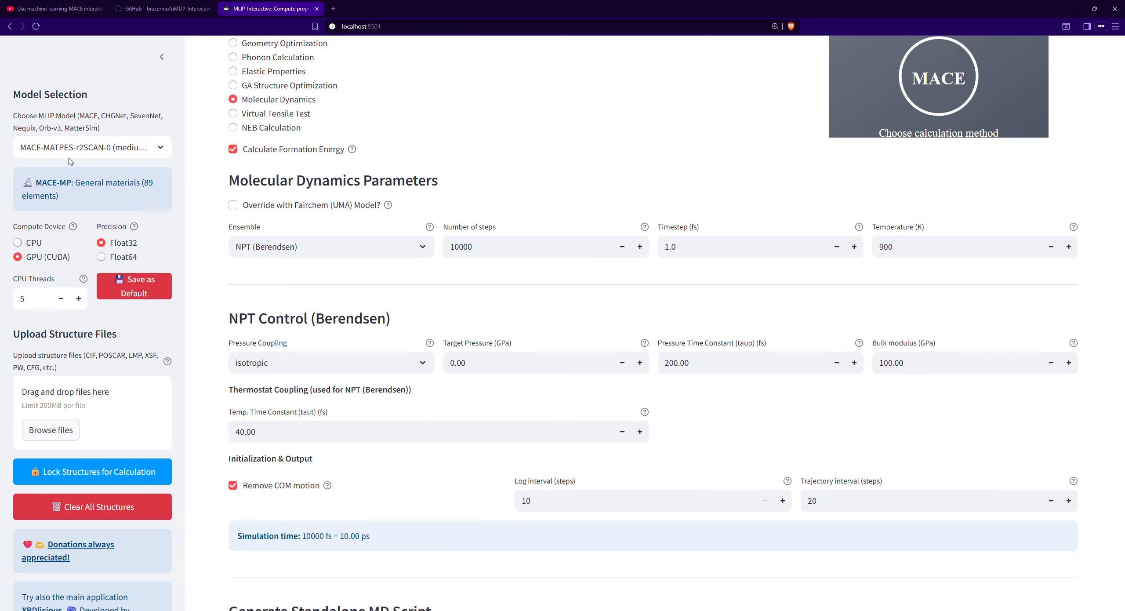
pyautogui.click(49, 145)
pyautogui.click(54, 150)
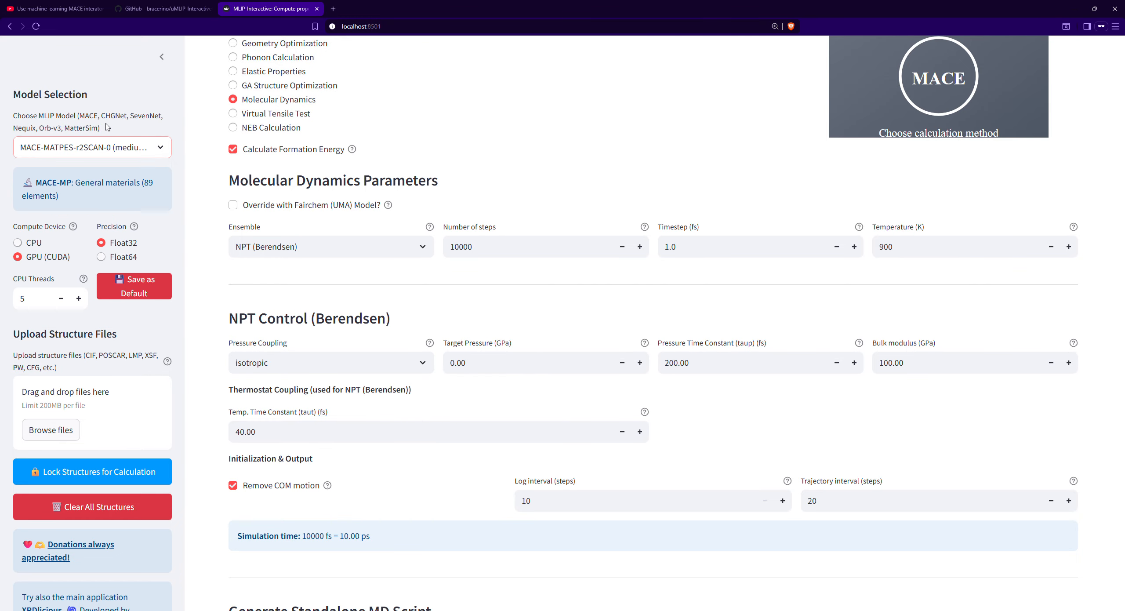
pyautogui.click(70, 151)
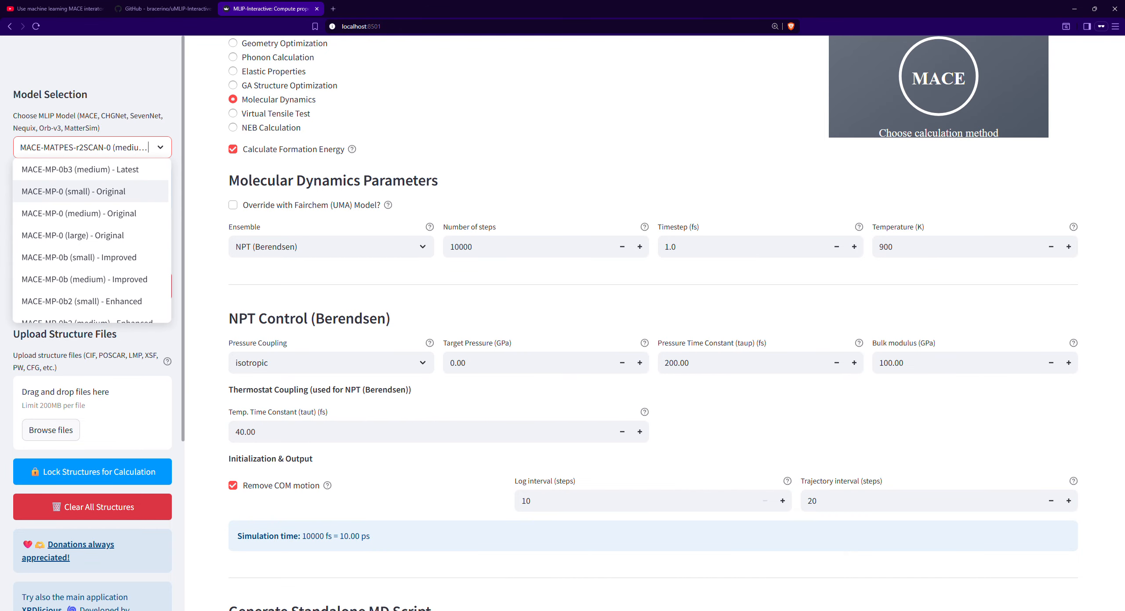
# - Back in the terminal, examine the temperature, energy, pressure and GPU memory reported for the first MD steps
pyautogui.click(703, 610)
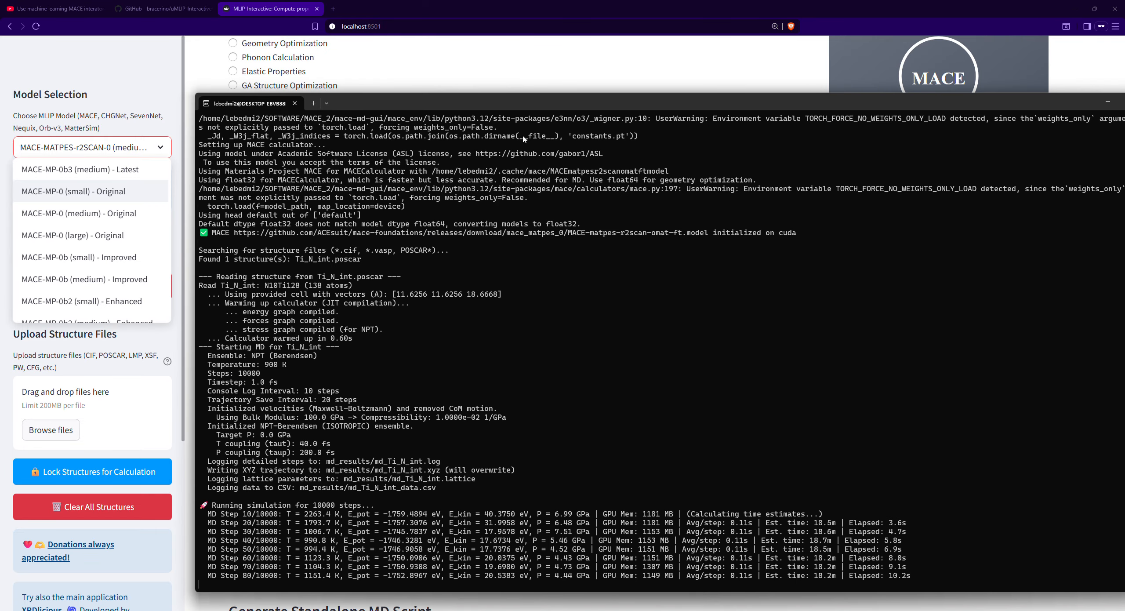
pyautogui.moveTo(517, 103); pyautogui.dragTo(492, 51)
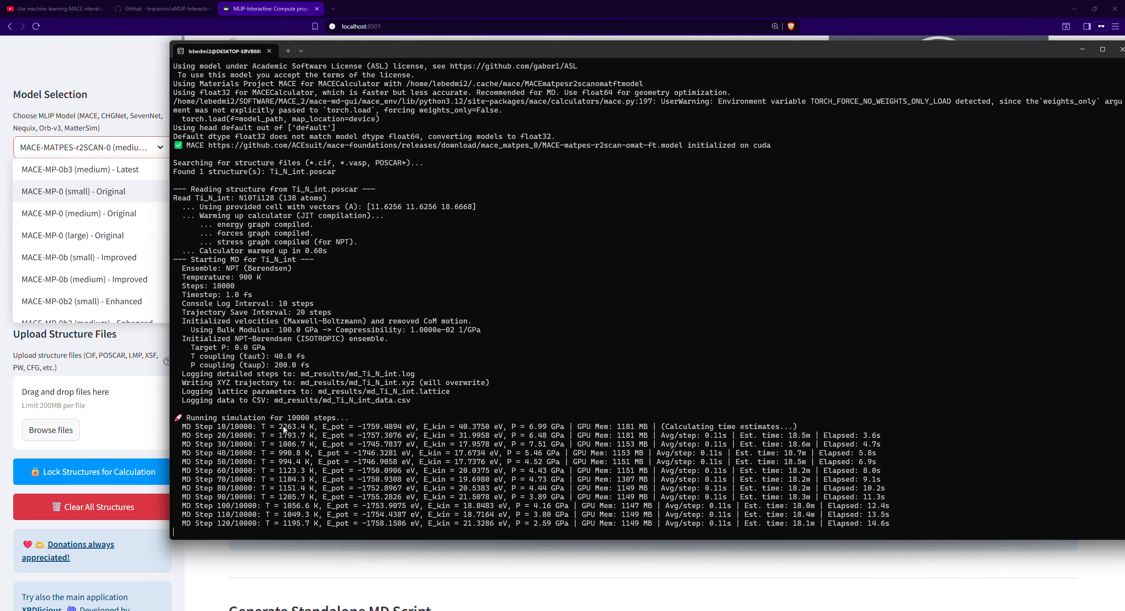
pyautogui.moveTo(227, 426); pyautogui.dragTo(568, 434)
pyautogui.click(262, 426)
pyautogui.click(326, 431)
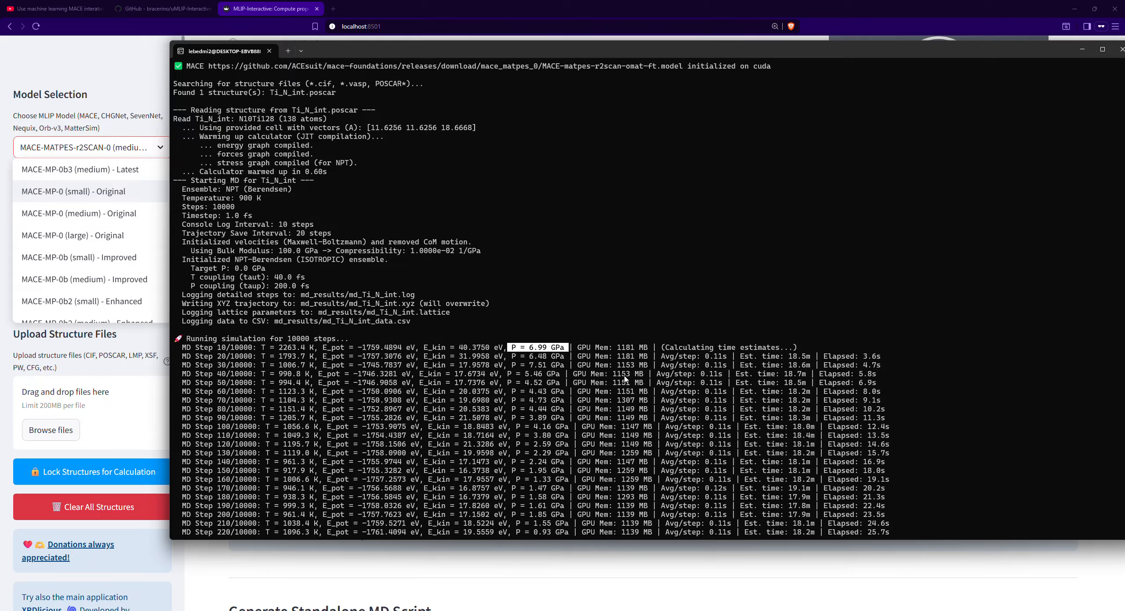
pyautogui.moveTo(640, 350)
pyautogui.mouseDown()
pyautogui.moveTo(615, 374)
pyautogui.moveTo(639, 357)
pyautogui.mouseUp()
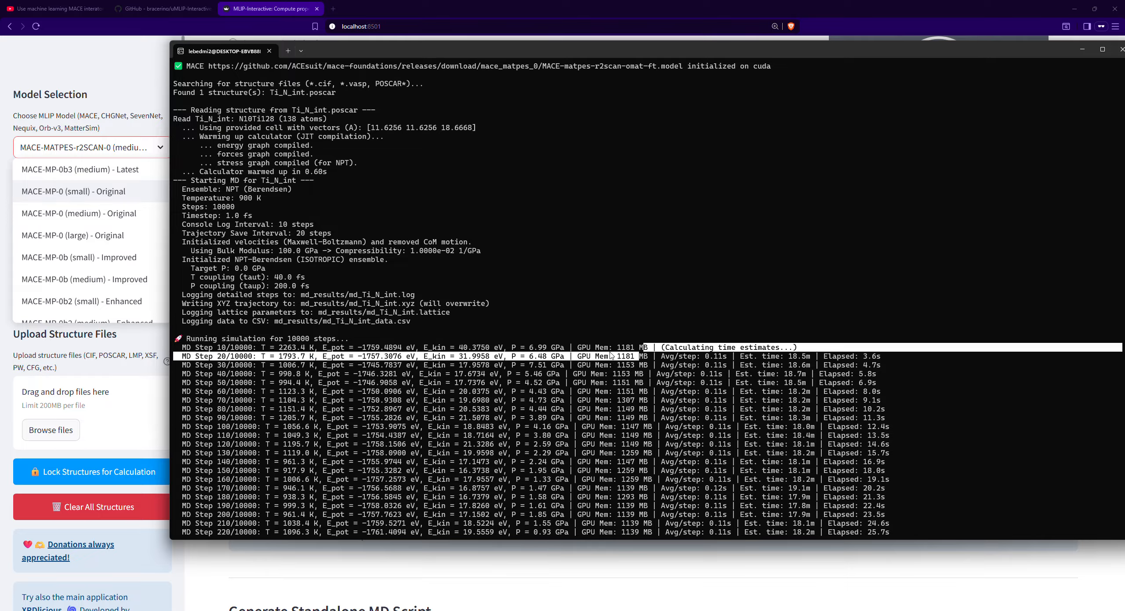
# - Close the model list in the browser, then follow the time per step, estimated time and latest MD steps in the terminal
pyautogui.click(133, 356)
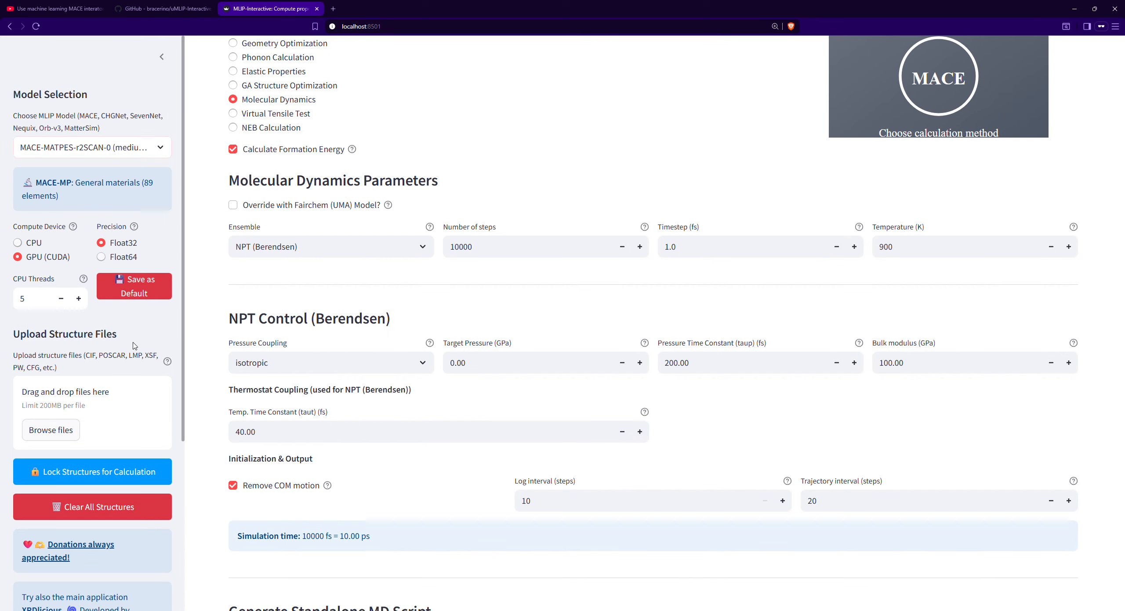
pyautogui.click(652, 610)
pyautogui.click(729, 473)
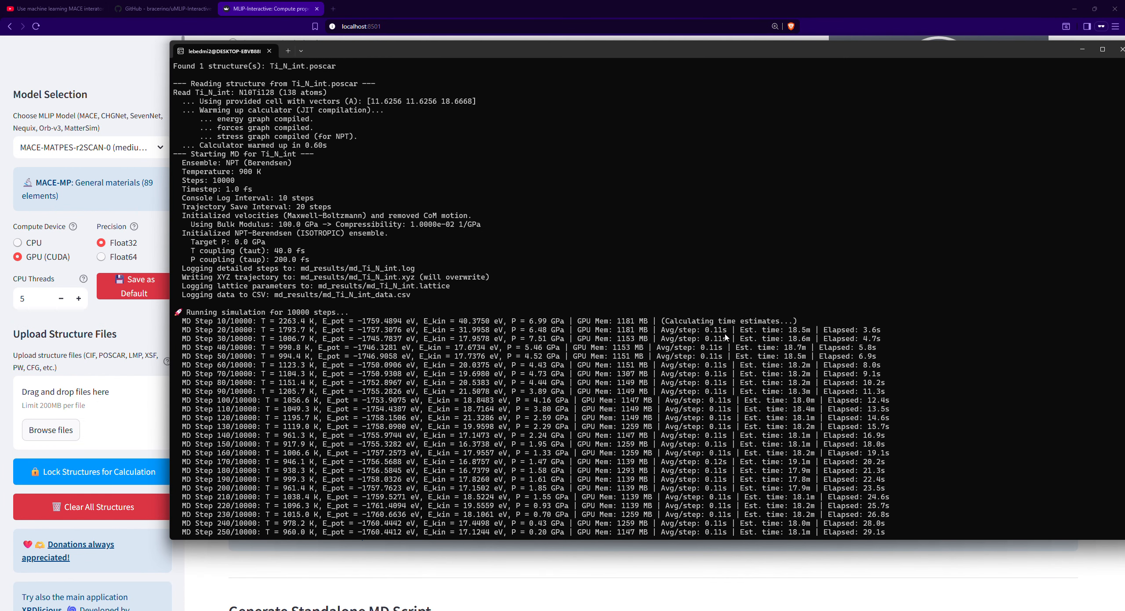
pyautogui.moveTo(724, 332); pyautogui.dragTo(665, 331)
pyautogui.click(699, 330)
pyautogui.moveTo(741, 330); pyautogui.dragTo(803, 332)
pyautogui.click(787, 327)
pyautogui.moveTo(730, 327); pyautogui.dragTo(666, 331)
pyautogui.moveTo(715, 330); pyautogui.dragTo(724, 330)
pyautogui.click(706, 333)
pyautogui.moveTo(728, 330); pyautogui.dragTo(683, 330)
pyautogui.click(680, 330)
pyautogui.moveTo(259, 329); pyautogui.dragTo(232, 334)
pyautogui.scroll(-10, 488, 346)
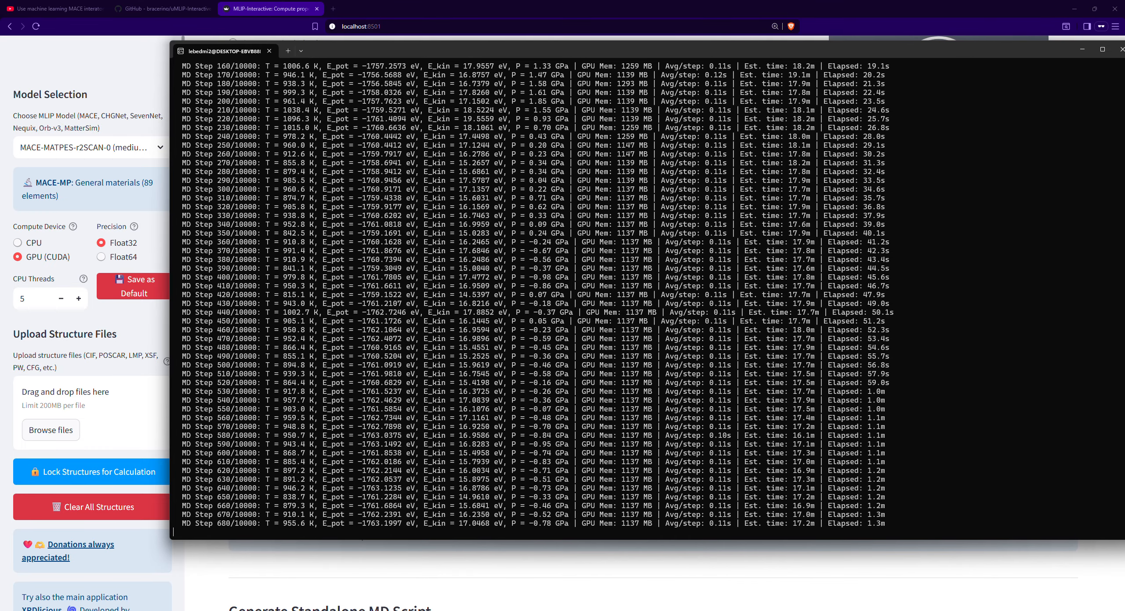
# - Interrupt the running simulation and open the md_results folder inside MD-2 in File Explorer
pyautogui.hotkey('ctrl', 'c')
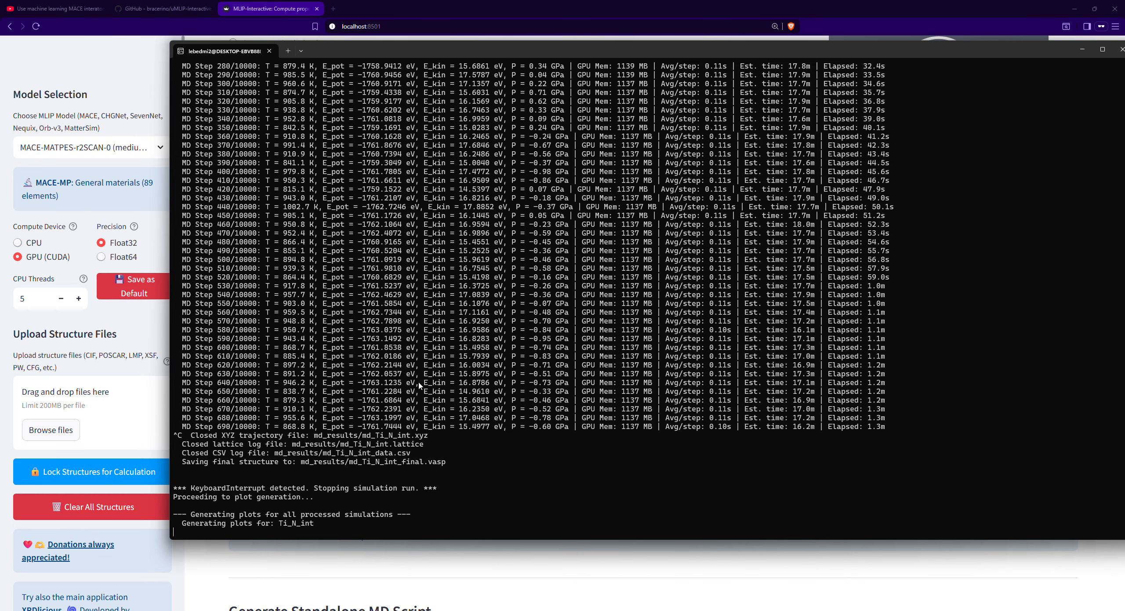
pyautogui.click(527, 610)
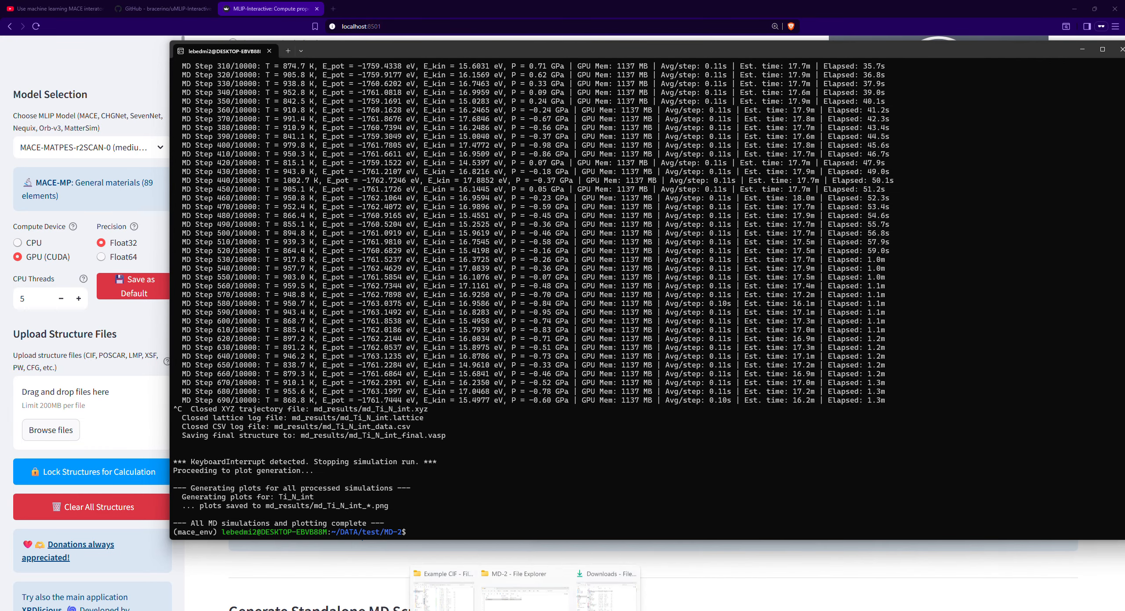
pyautogui.click(528, 580)
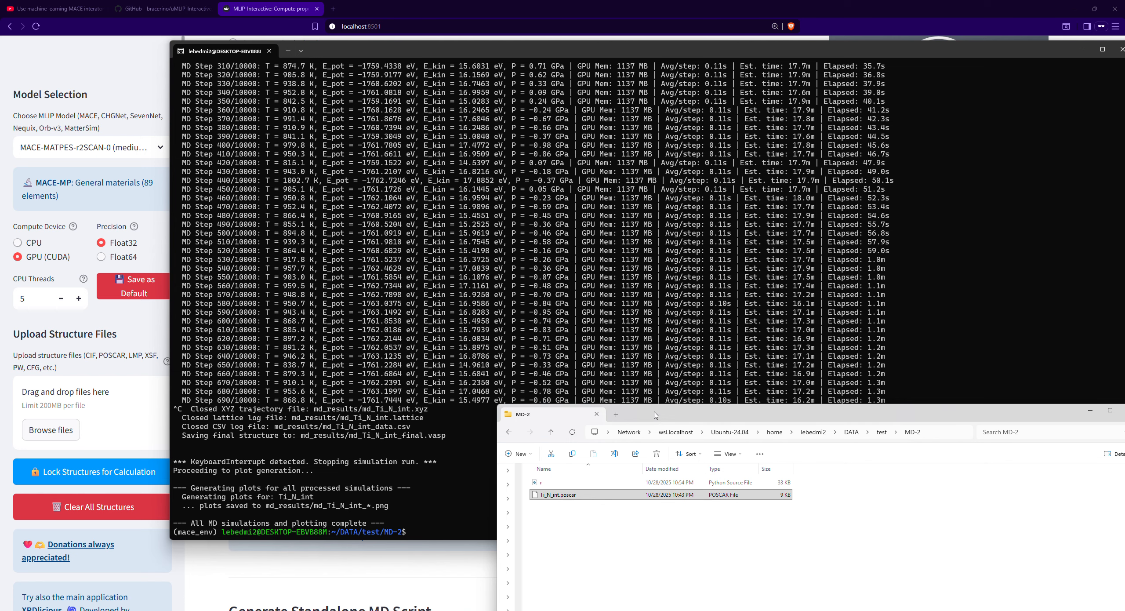
pyautogui.moveTo(655, 415); pyautogui.dragTo(488, 234)
pyautogui.click(765, 259)
pyautogui.press('Return')
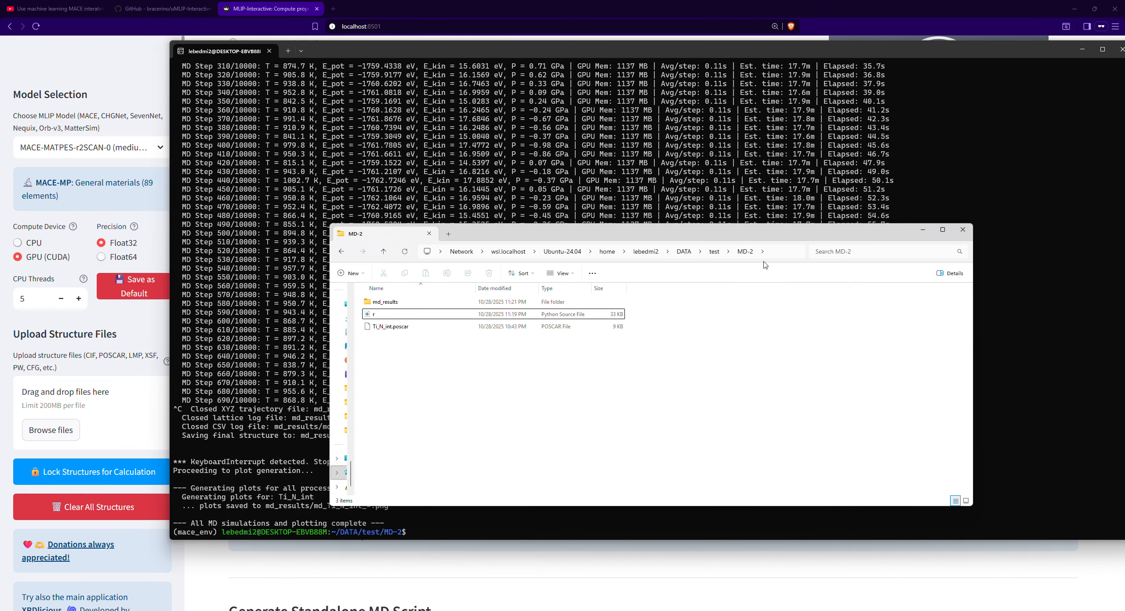
pyautogui.doubleClick(446, 300)
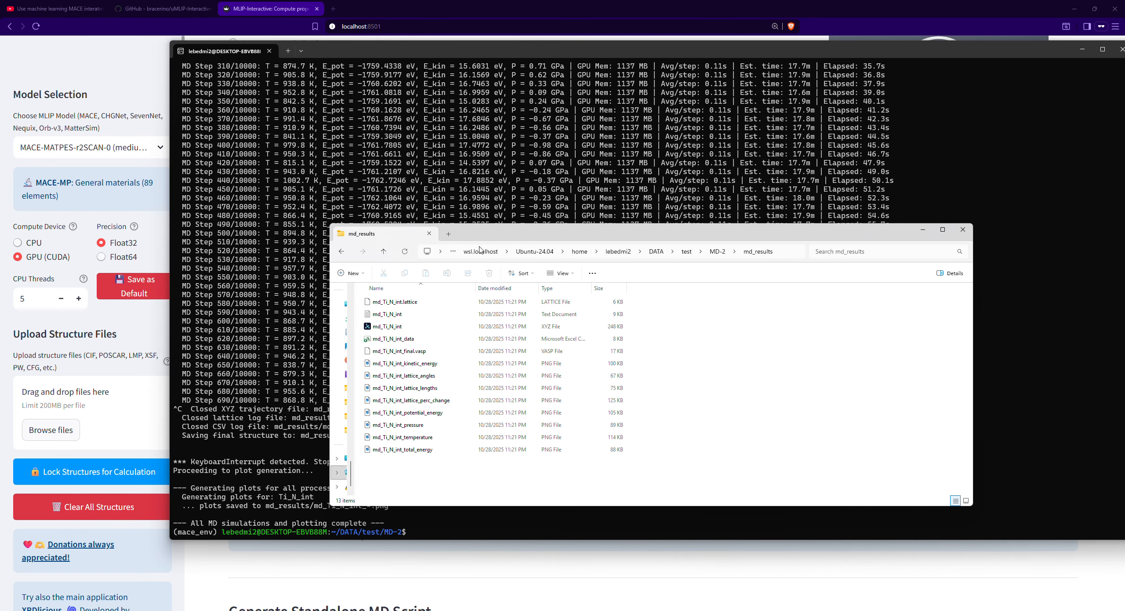
pyautogui.moveTo(425, 287); pyautogui.dragTo(536, 311)
pyautogui.click(555, 287)
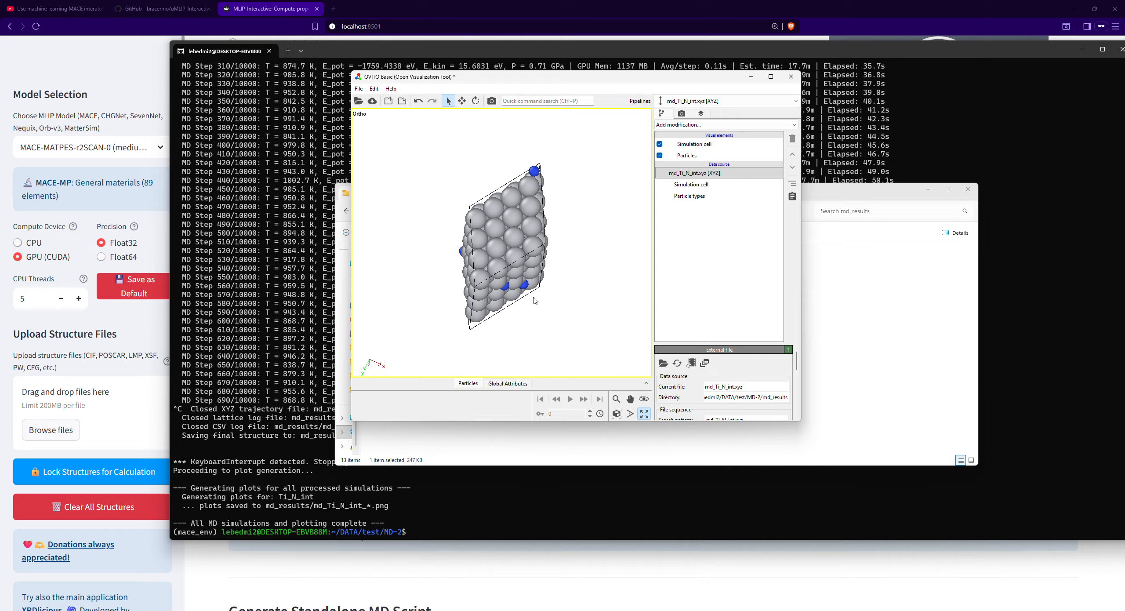
pyautogui.click(789, 75)
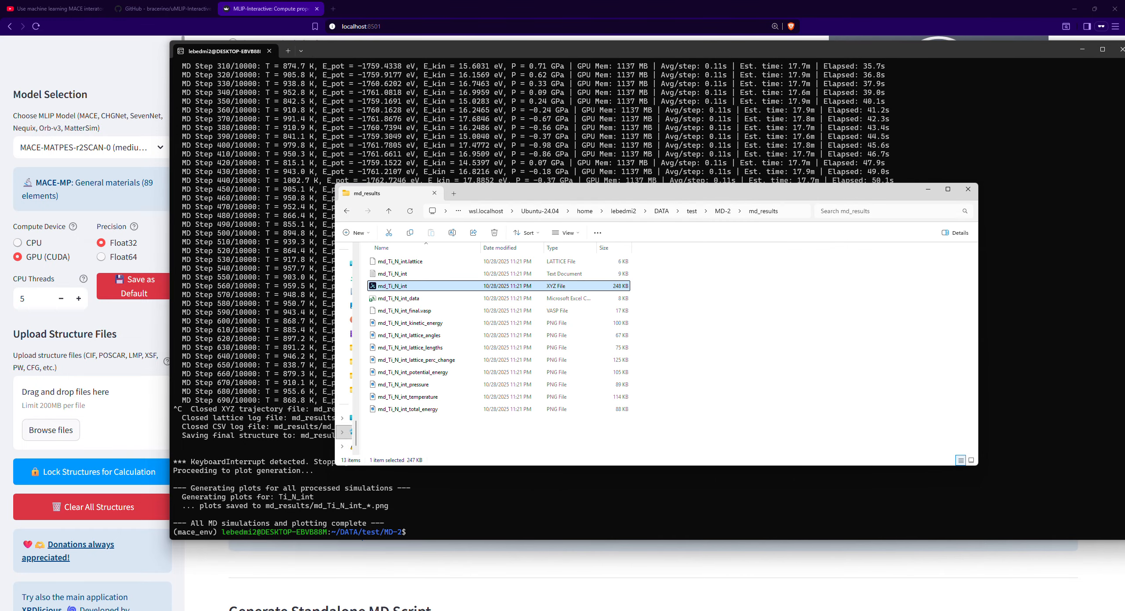
# - Launch OVITO and load the md_Ti_N_int XYZ trajectory from the md_results folder into it
pyautogui.press('super')
pyautogui.write('ovito')
pyautogui.press('Return')
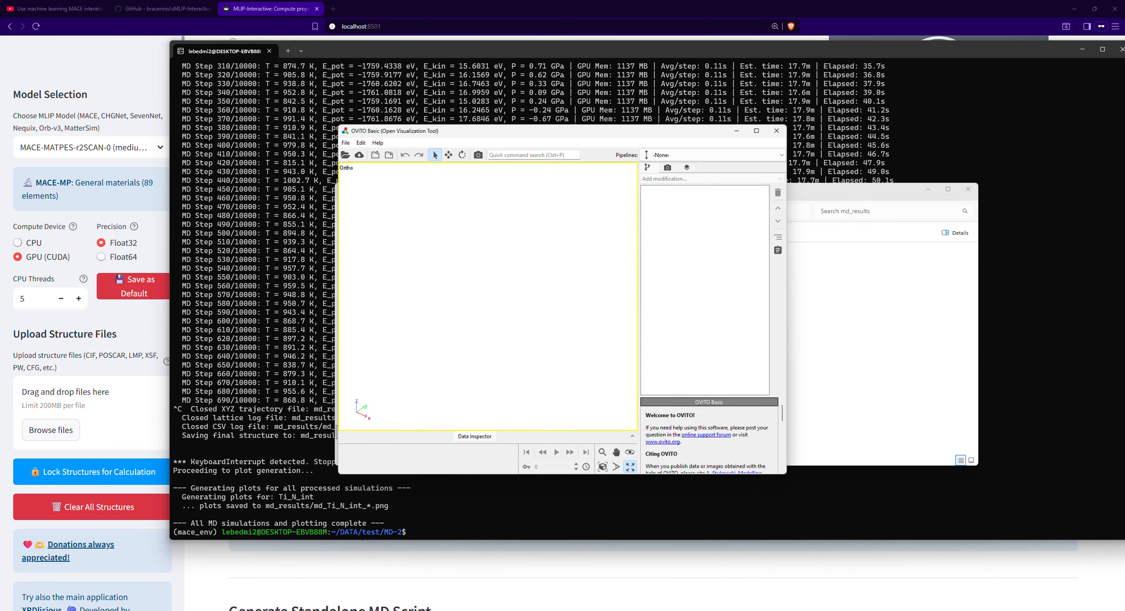
pyautogui.moveTo(469, 130); pyautogui.dragTo(608, 159)
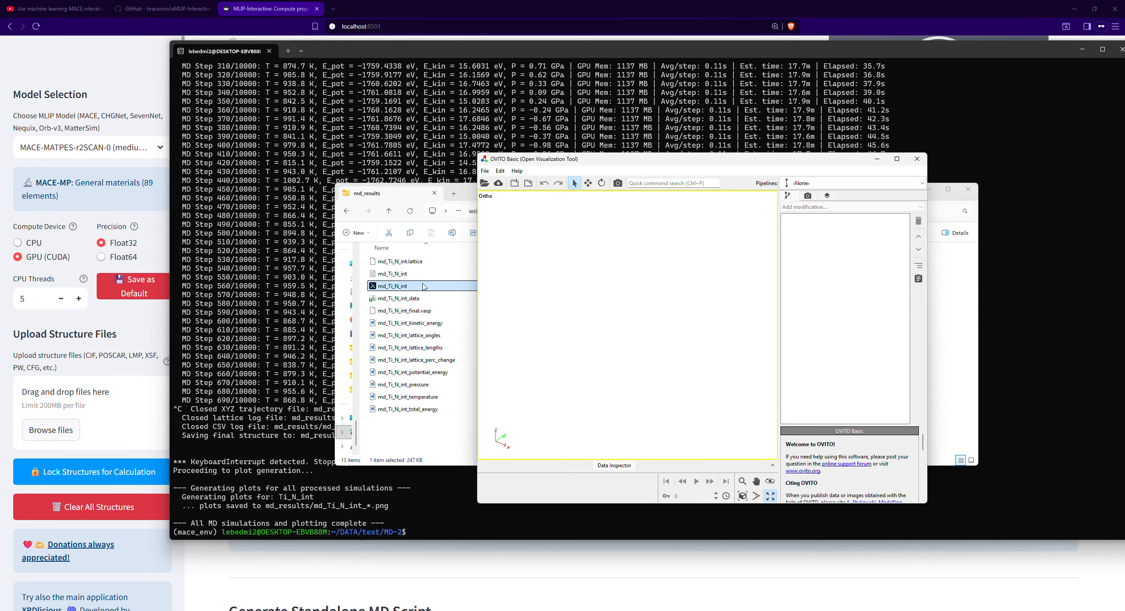
pyautogui.moveTo(424, 287); pyautogui.dragTo(553, 296)
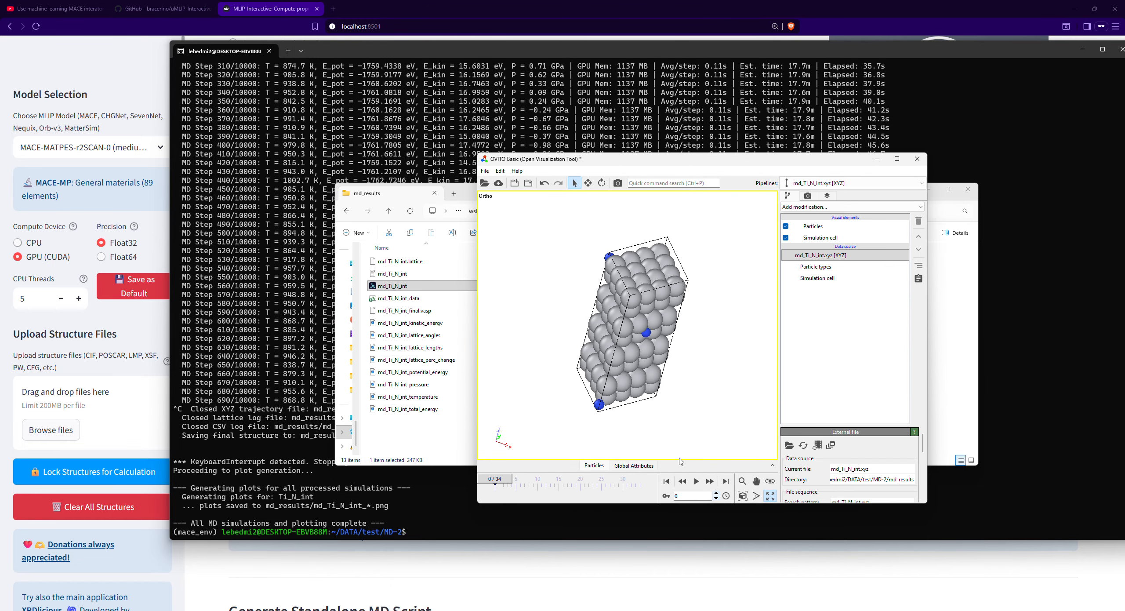
# - Change the animation's frames per second, then play the trajectory and pause it at frame 11
pyautogui.click(726, 496)
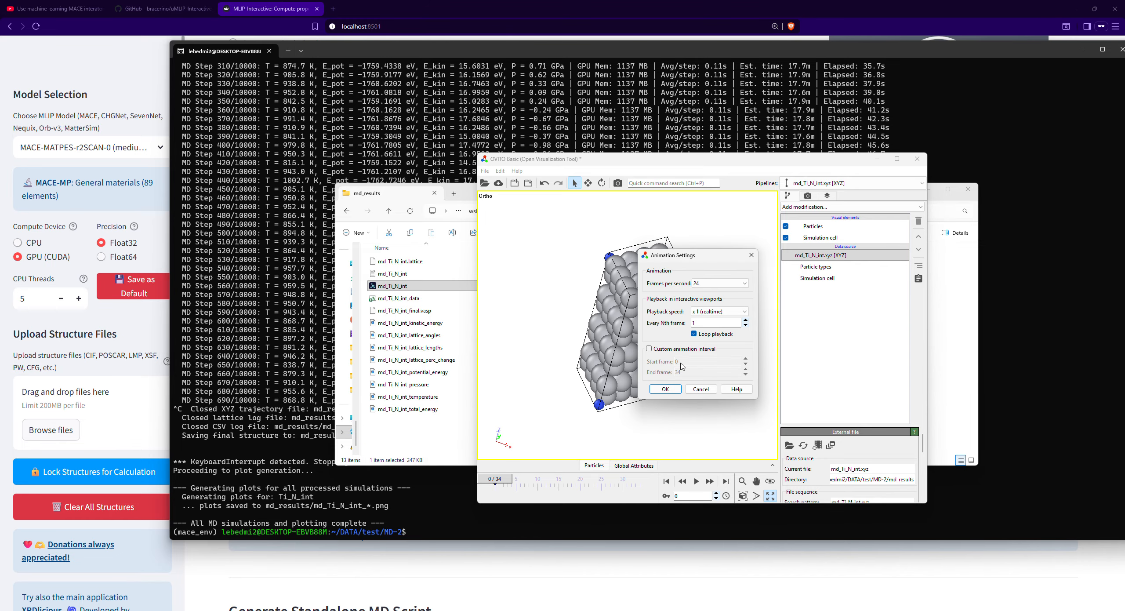
pyautogui.click(719, 288)
pyautogui.click(716, 335)
pyautogui.click(668, 390)
pyautogui.press('space')
pyautogui.press('space')
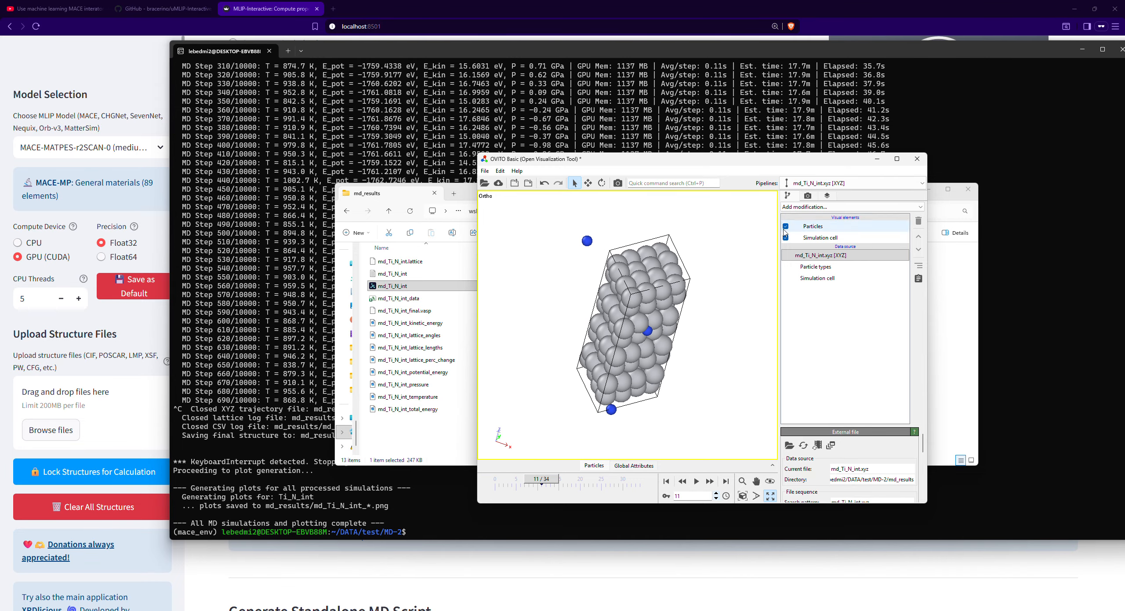
# - Add a Wrap at periodic boundaries modification to the trajectory and view the structure from another angle
pyautogui.click(805, 206)
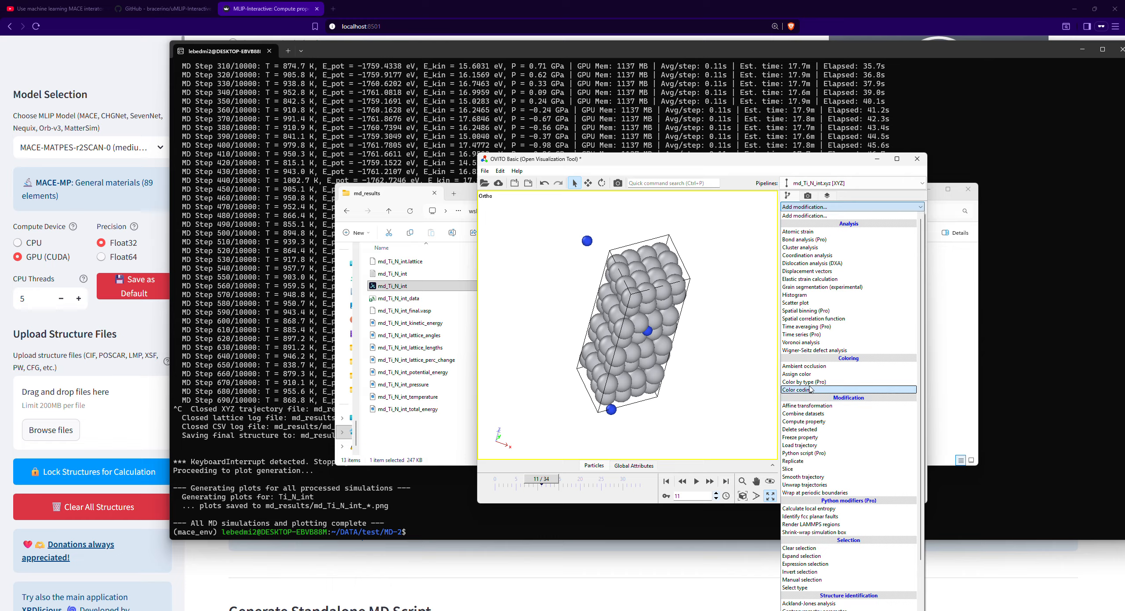
pyautogui.click(815, 493)
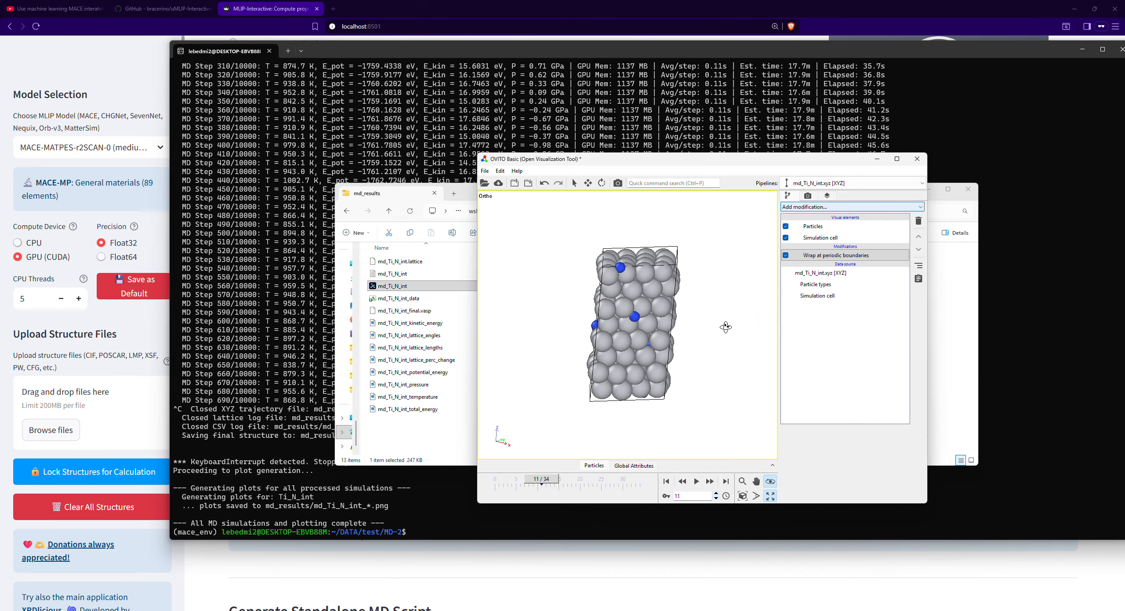
pyautogui.moveTo(692, 355); pyautogui.dragTo(813, 311)
# - Show the simulation cell's dimensions and vectors, then play and scrub through the trajectory up to frame 34 to see how they change
pyautogui.click(816, 296)
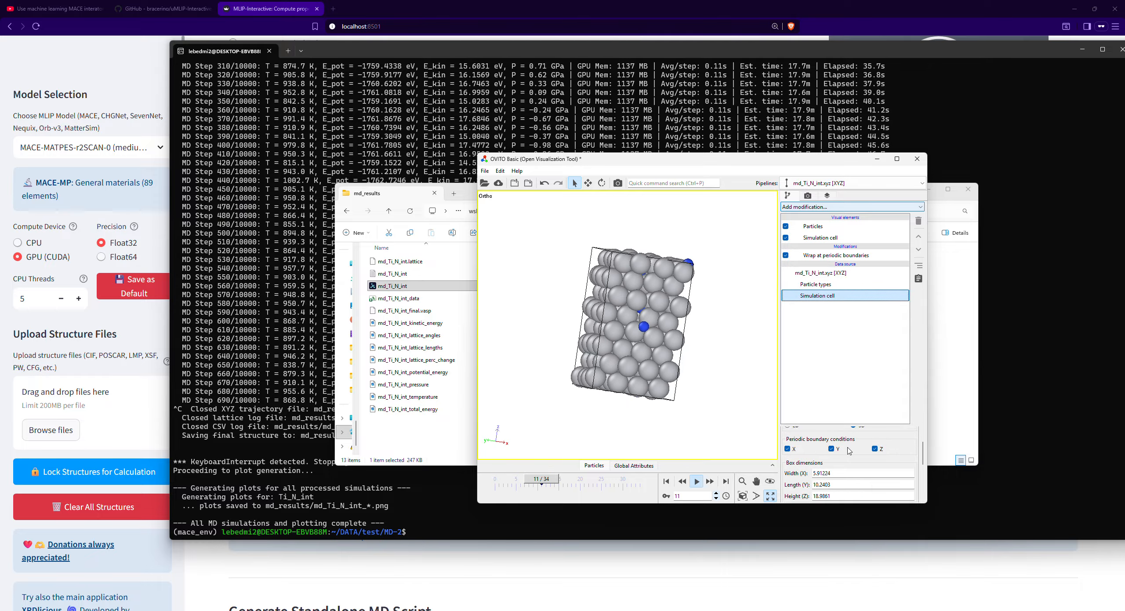
pyautogui.moveTo(742, 384)
pyautogui.mouseDown()
pyautogui.moveTo(741, 395)
pyautogui.moveTo(690, 350)
pyautogui.moveTo(741, 357)
pyautogui.moveTo(746, 380)
pyautogui.moveTo(721, 378)
pyautogui.mouseUp()
pyautogui.press('space')
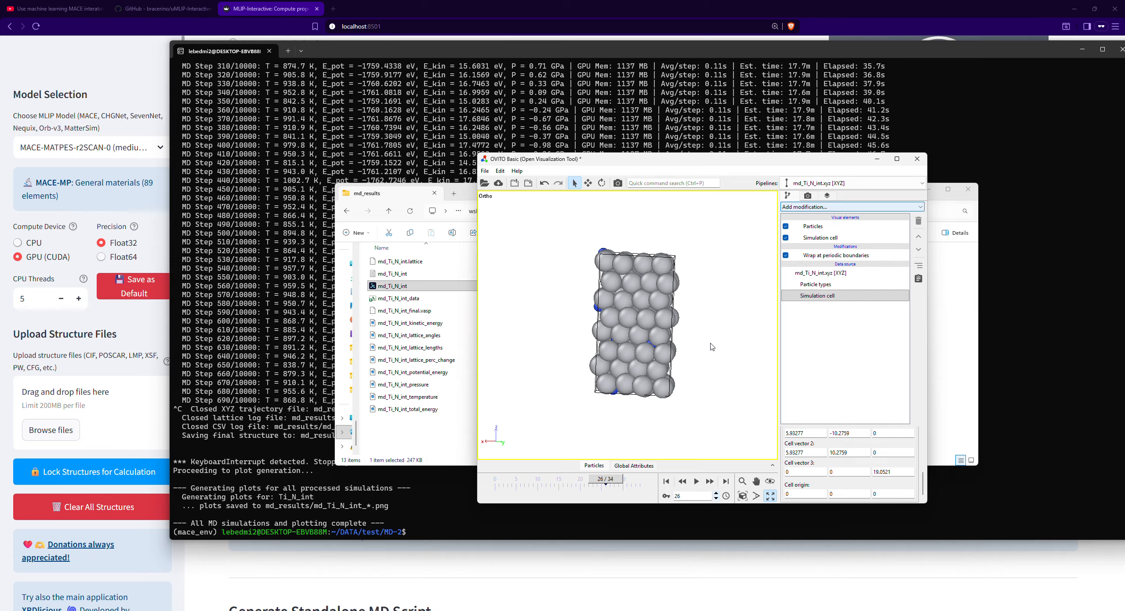
pyautogui.moveTo(612, 478); pyautogui.dragTo(531, 475)
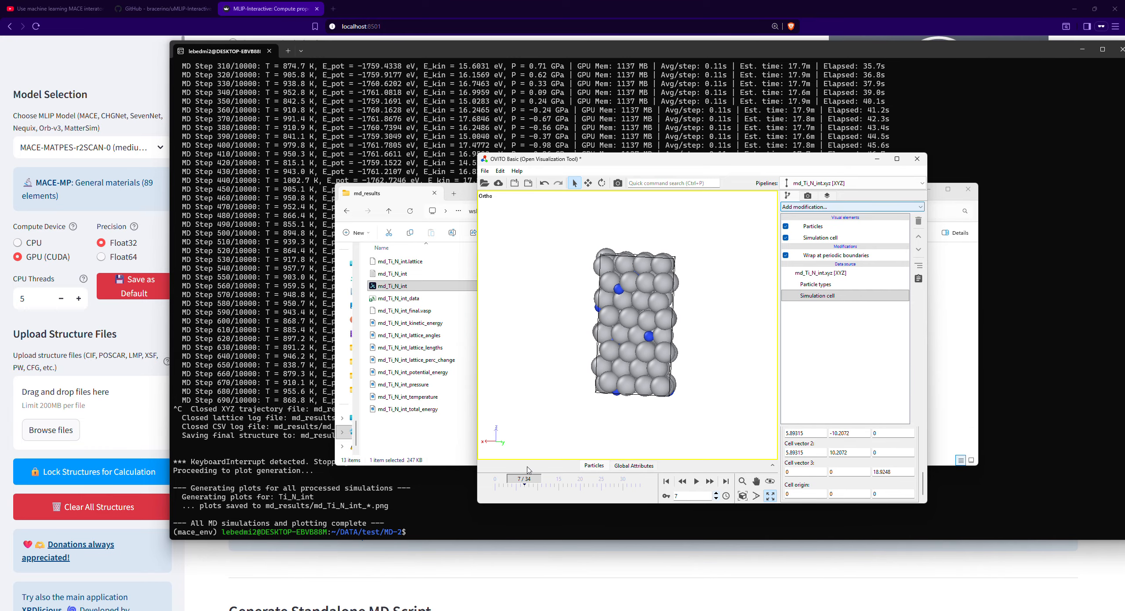
pyautogui.moveTo(626, 421); pyautogui.dragTo(543, 425)
pyautogui.moveTo(517, 478); pyautogui.dragTo(636, 479)
# - Open the md_Ti_N_int_kinetic_energy plot from the md_results folder to examine kinetic energy over time
pyautogui.click(423, 397)
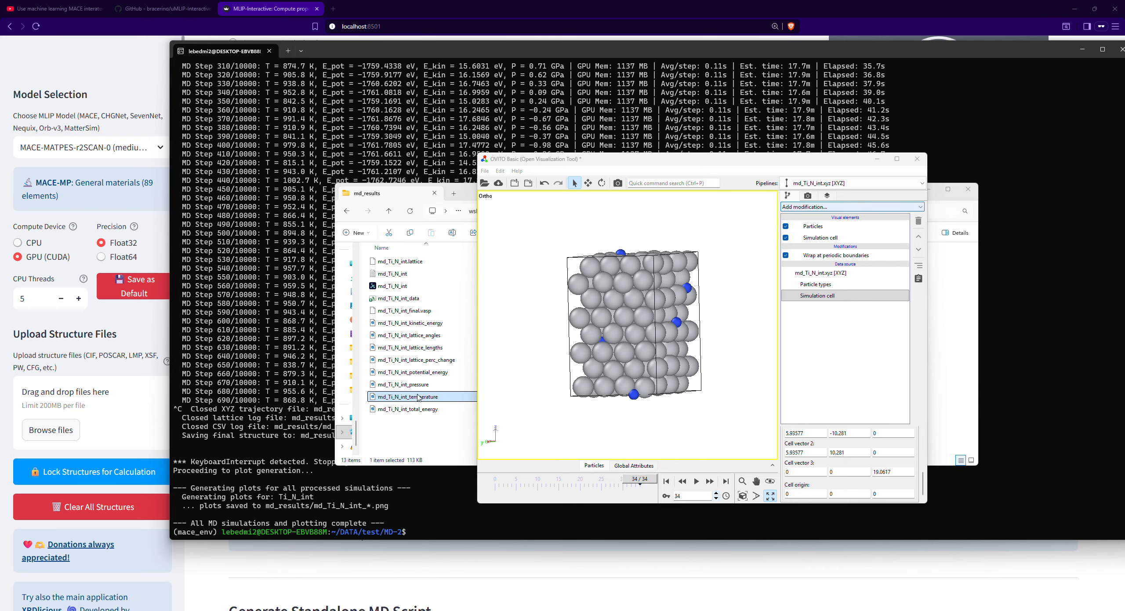
pyautogui.moveTo(475, 195); pyautogui.dragTo(674, 236)
pyautogui.click(626, 364)
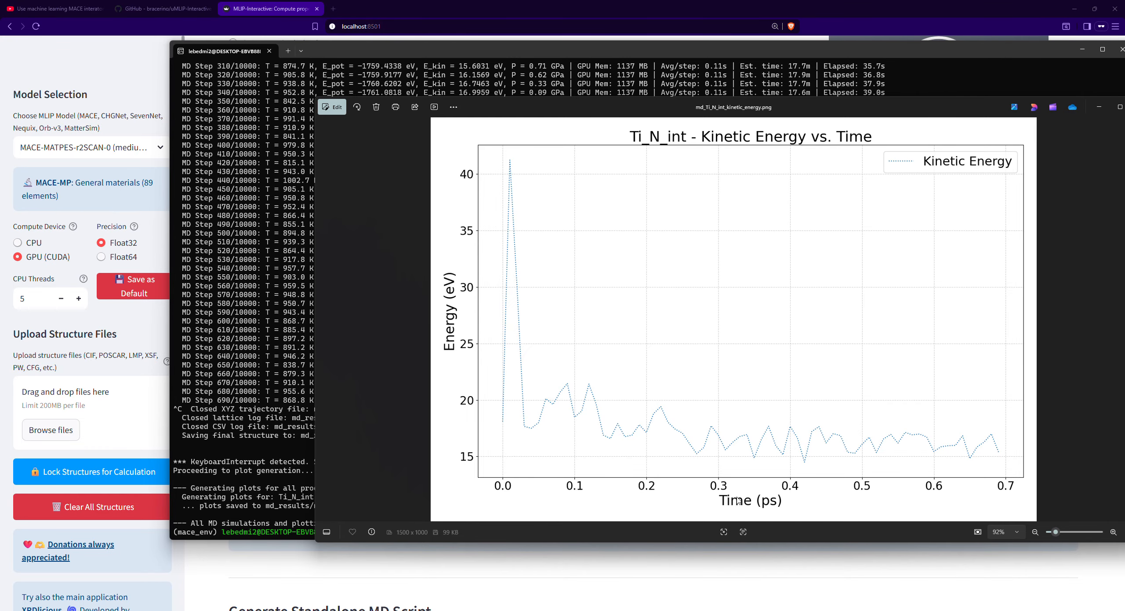
pyautogui.moveTo(731, 113); pyautogui.dragTo(576, 87)
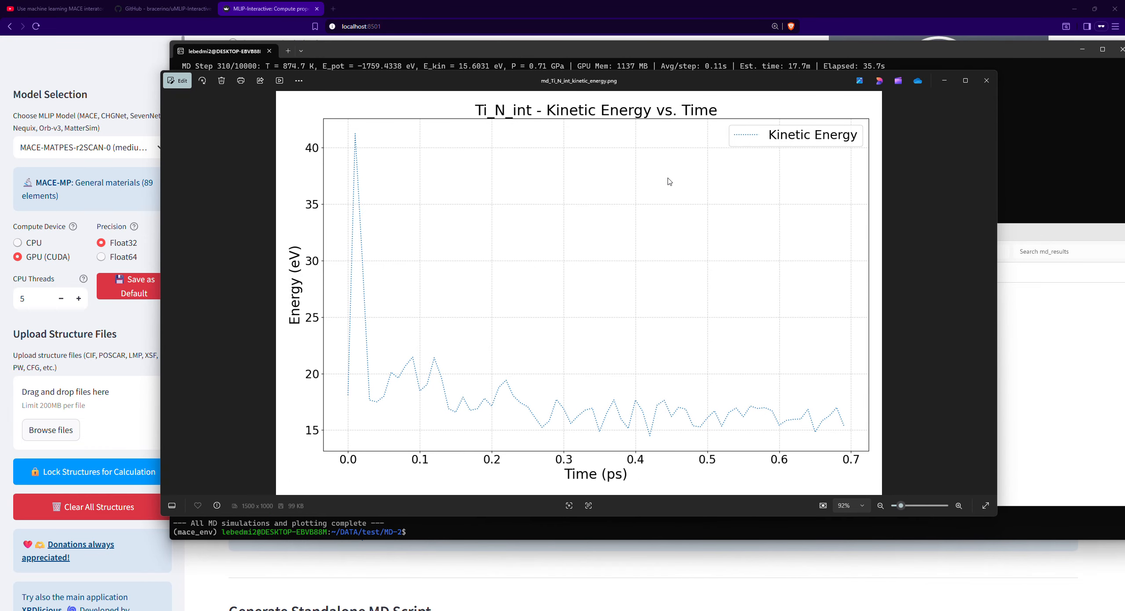
# - Examine the lattice angles and lattice lengths plots, then compare the lattice lengths with the lattice parameter % change plot
pyautogui.press('Right')
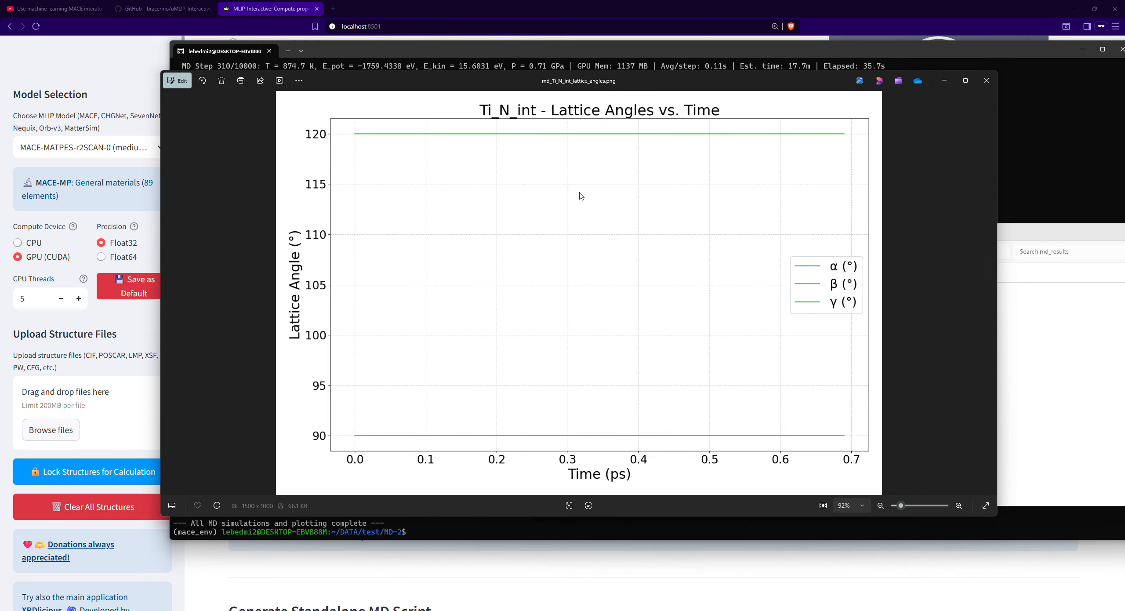
pyautogui.press('Right')
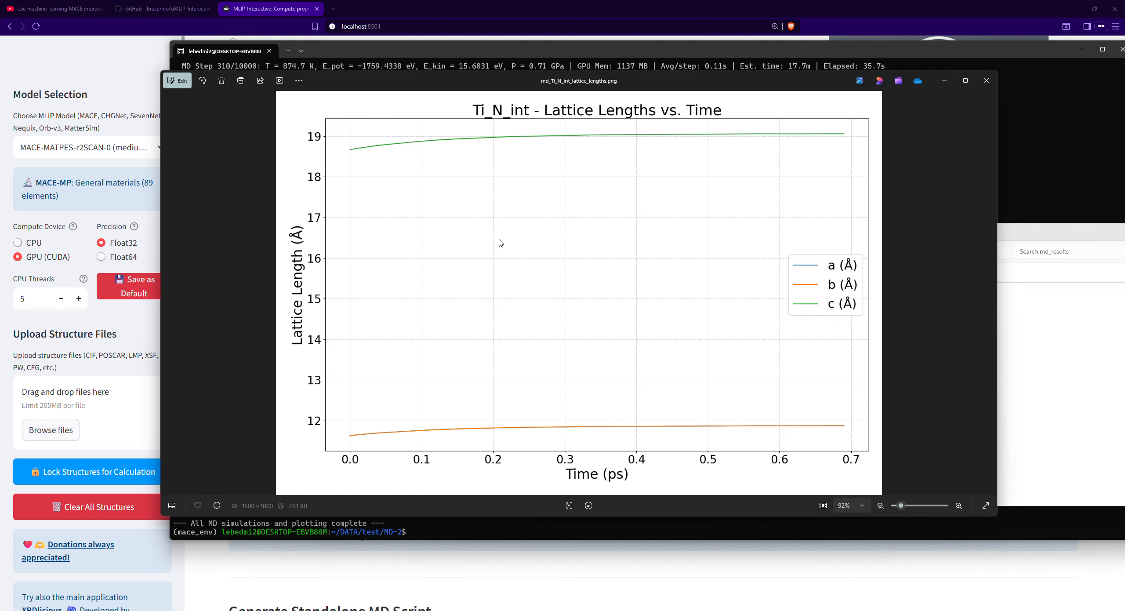
pyautogui.press('Right')
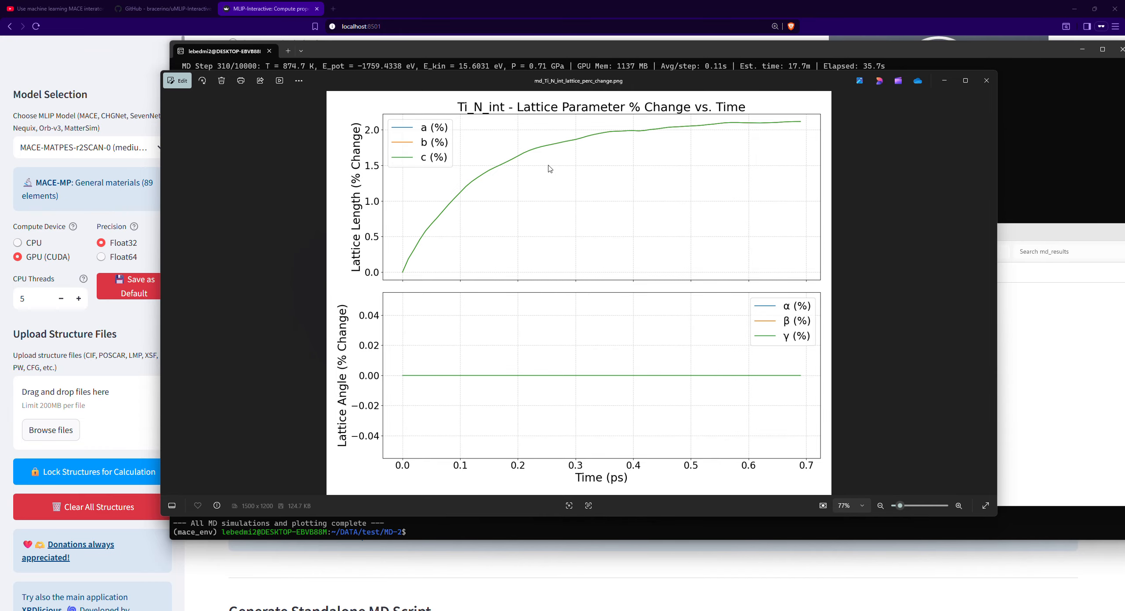
pyautogui.press('Left')
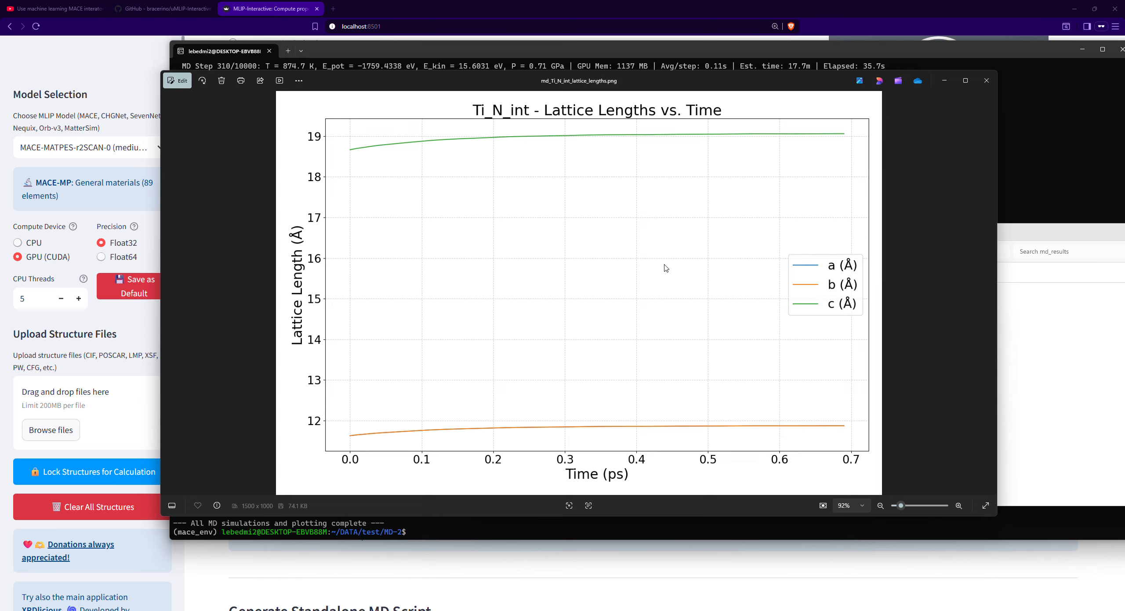
pyautogui.press('Right')
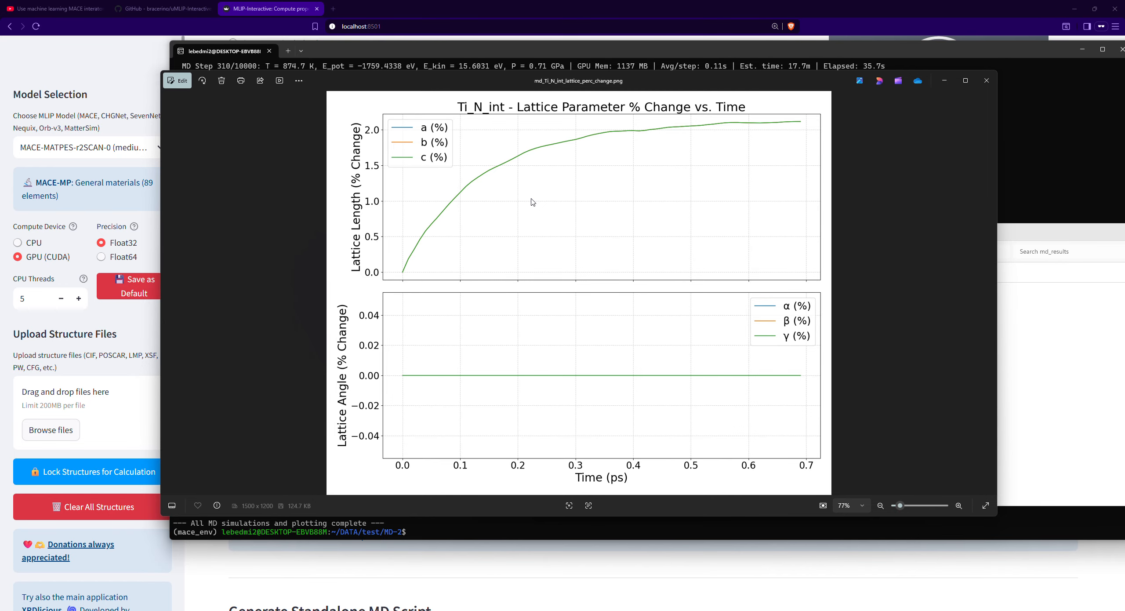
# - Browse through the potential energy, pressure, temperature and total energy plots of the Ti_N_int simulation
pyautogui.press('Right')
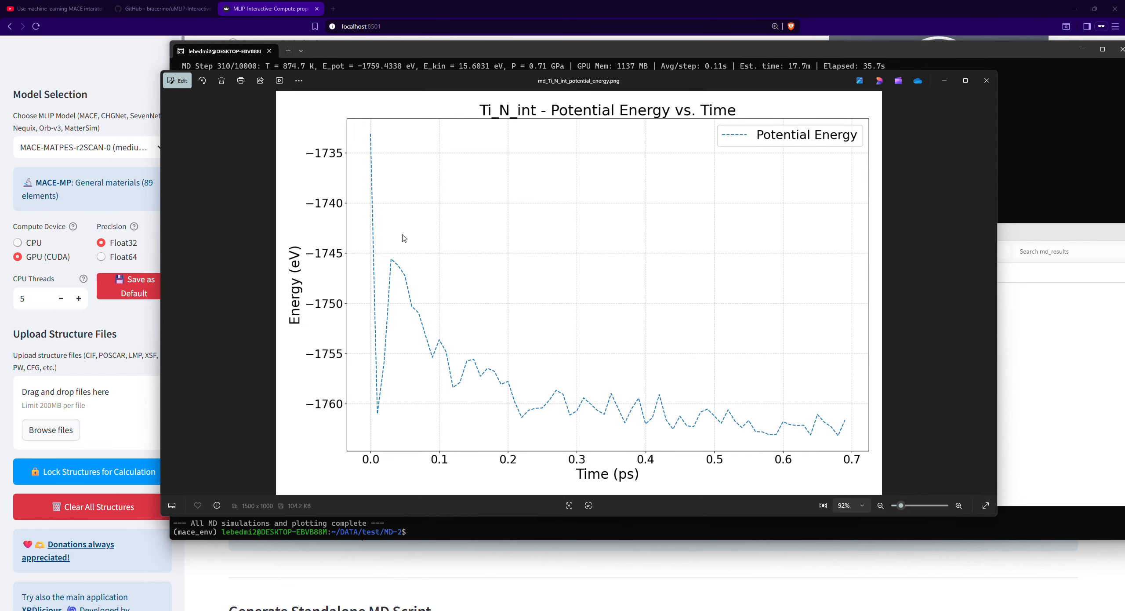
pyautogui.press('Right')
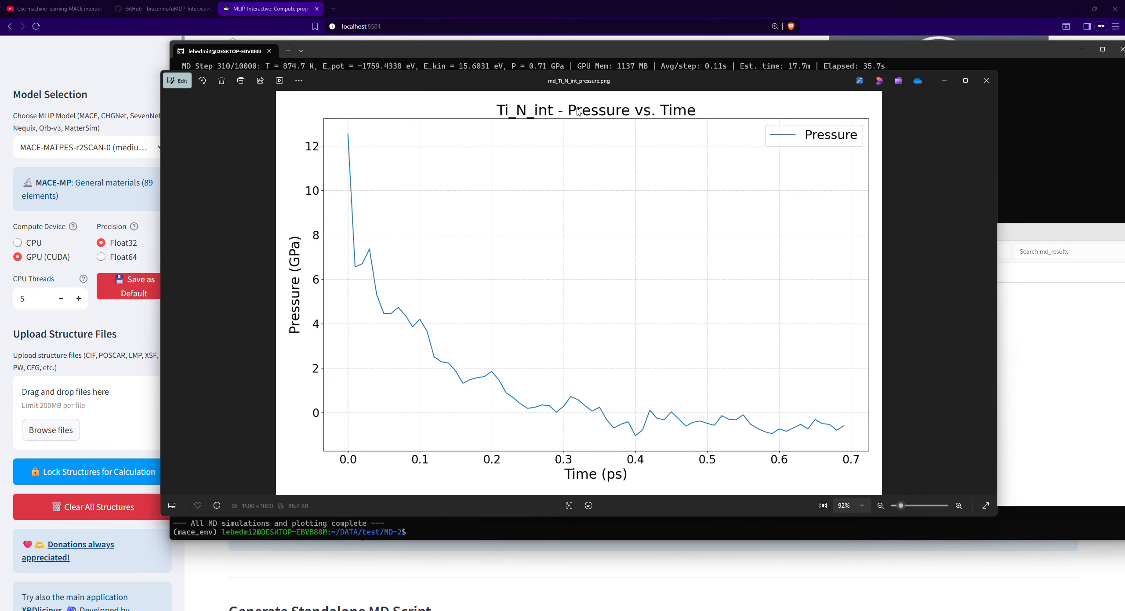
pyautogui.press('Right')
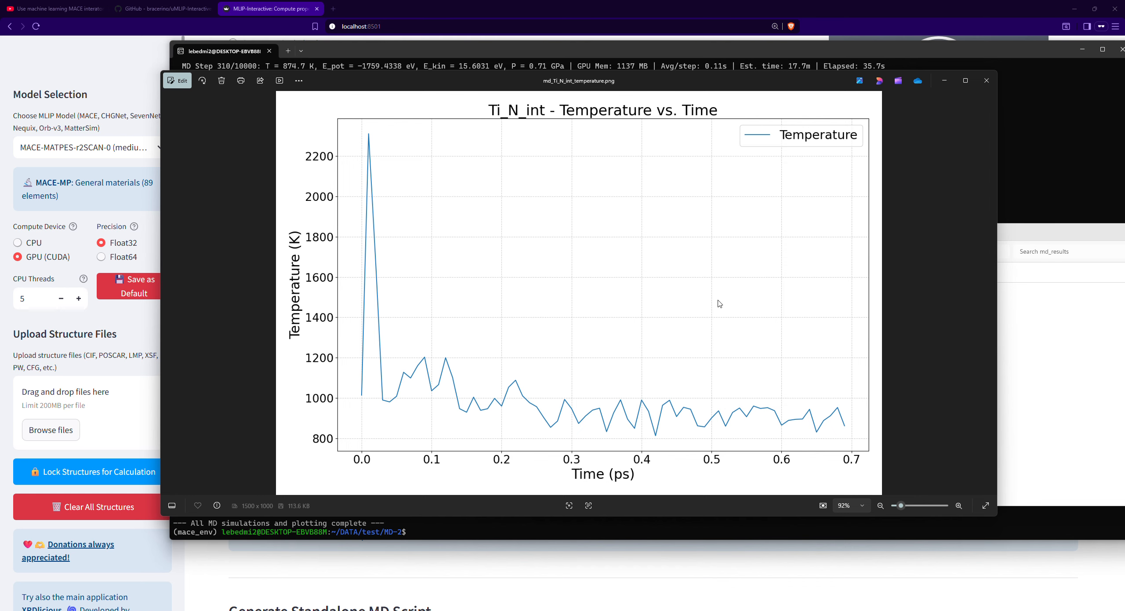
pyautogui.press('Right')
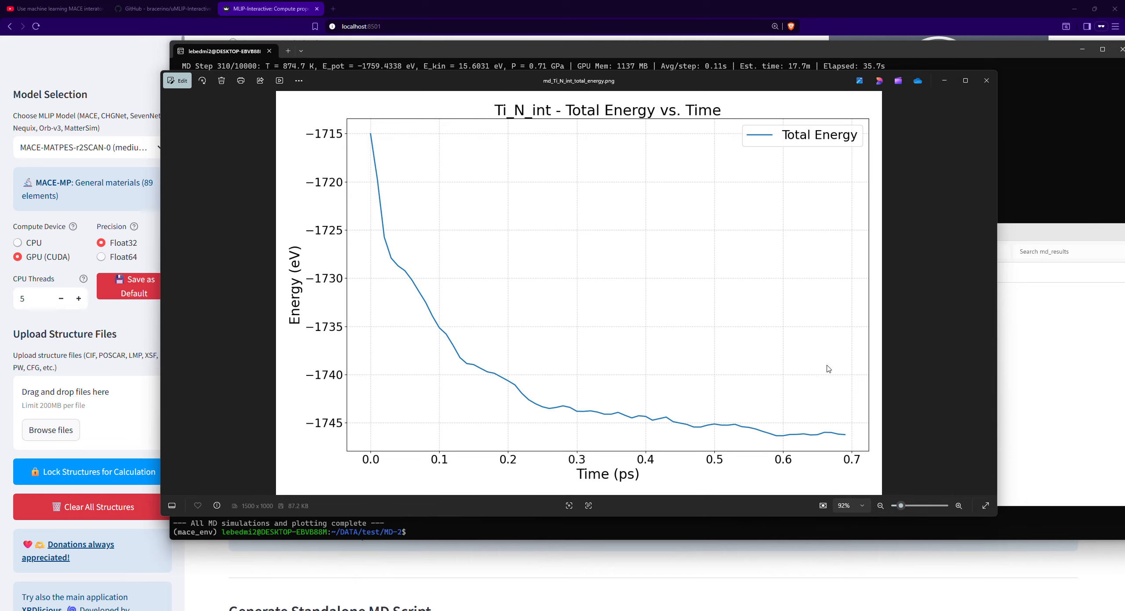
# - Return to the md_results folder, move the plot window out of the way and select the md_Ti_N_int_final.vasp structure file
pyautogui.click(1022, 389)
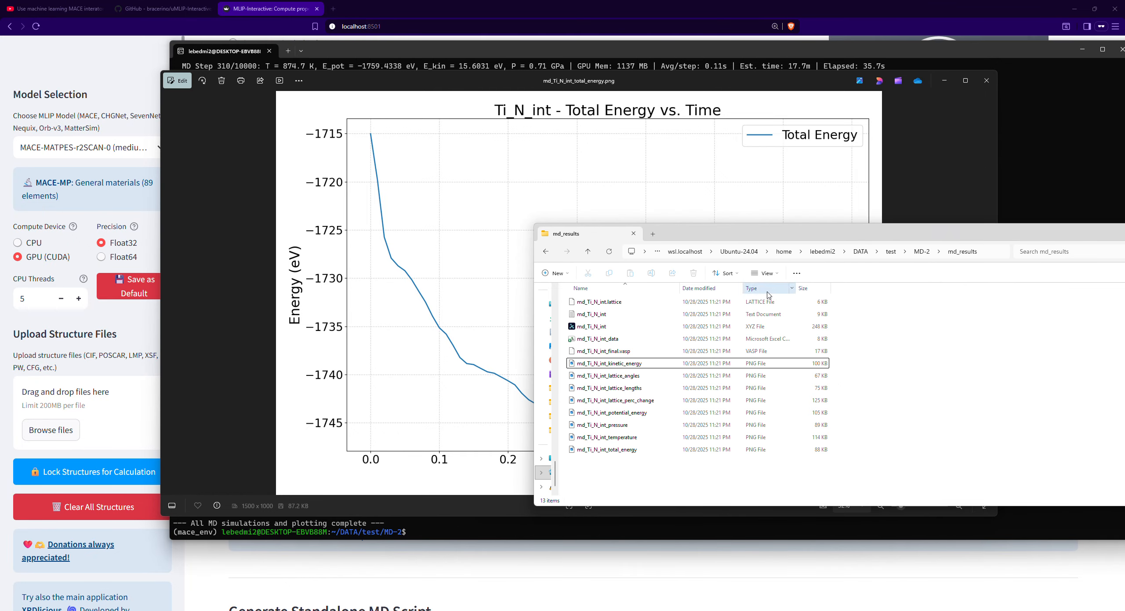
pyautogui.click(646, 341)
pyautogui.click(631, 354)
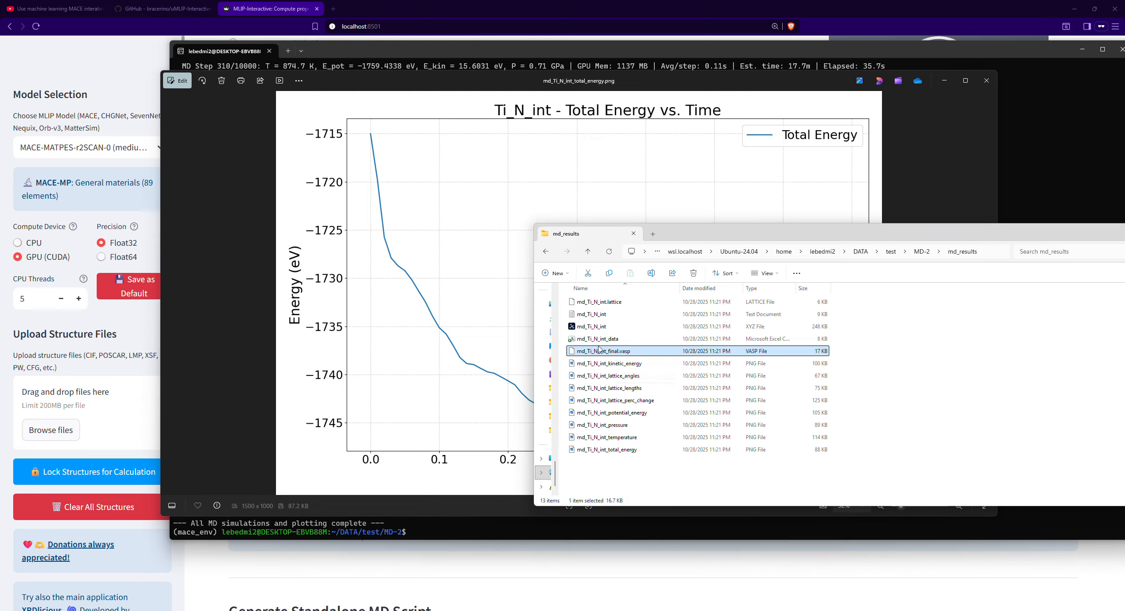
pyautogui.click(597, 329)
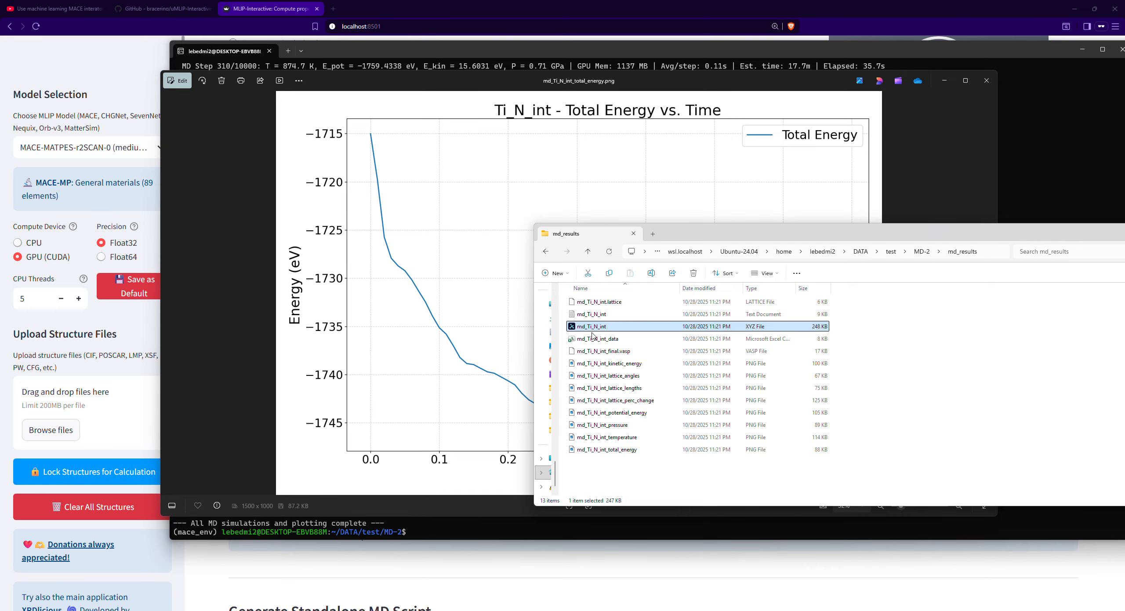
pyautogui.click(596, 351)
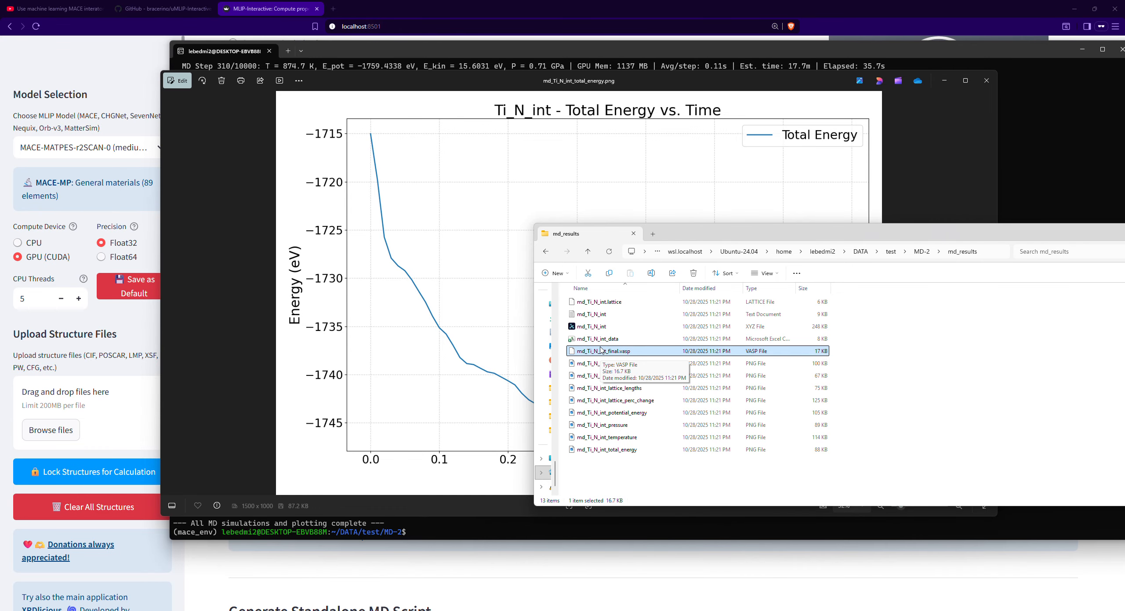
pyautogui.moveTo(389, 83); pyautogui.dragTo(803, 372)
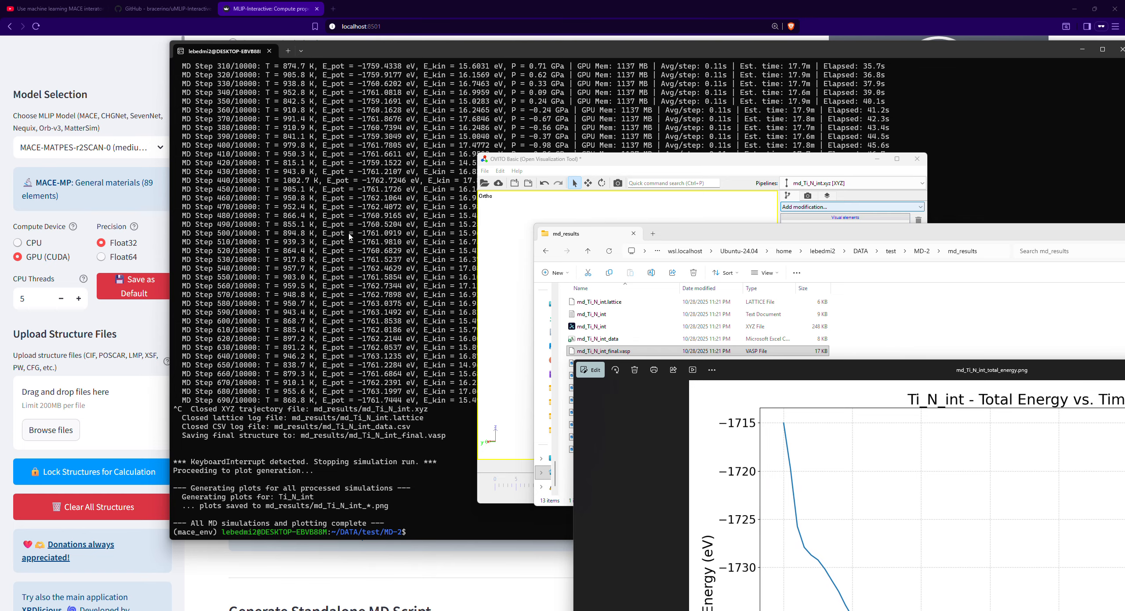
pyautogui.click(609, 351)
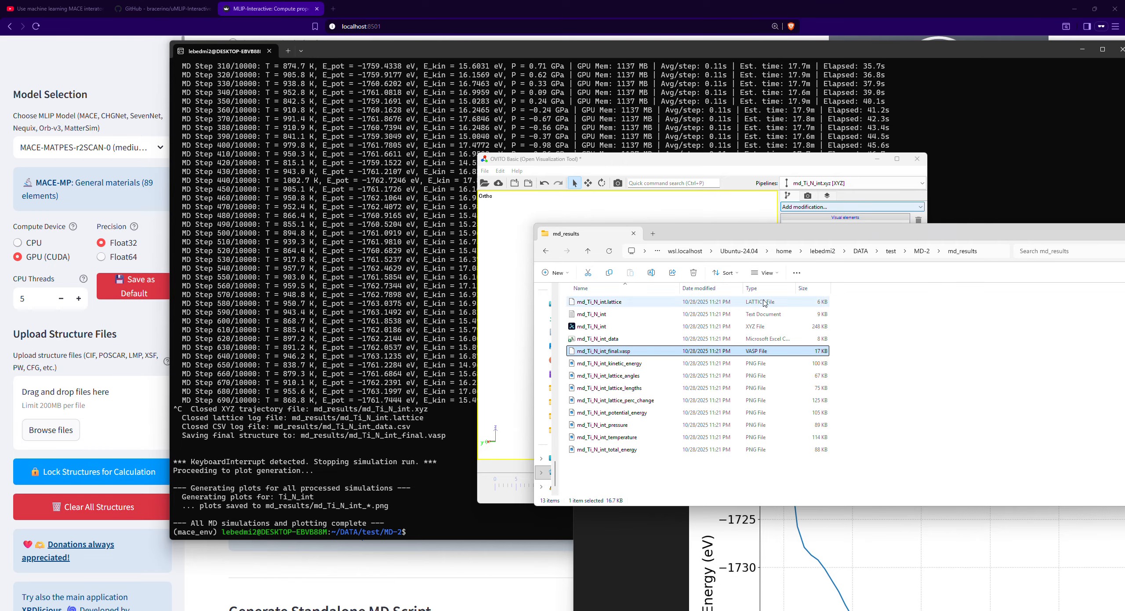
# - Go up to the parent MD-2 folder and select the input structure file Ti_N_int.poscar, checking it against the terminal log
pyautogui.hotkey('alt', 'Up')
pyautogui.click(658, 328)
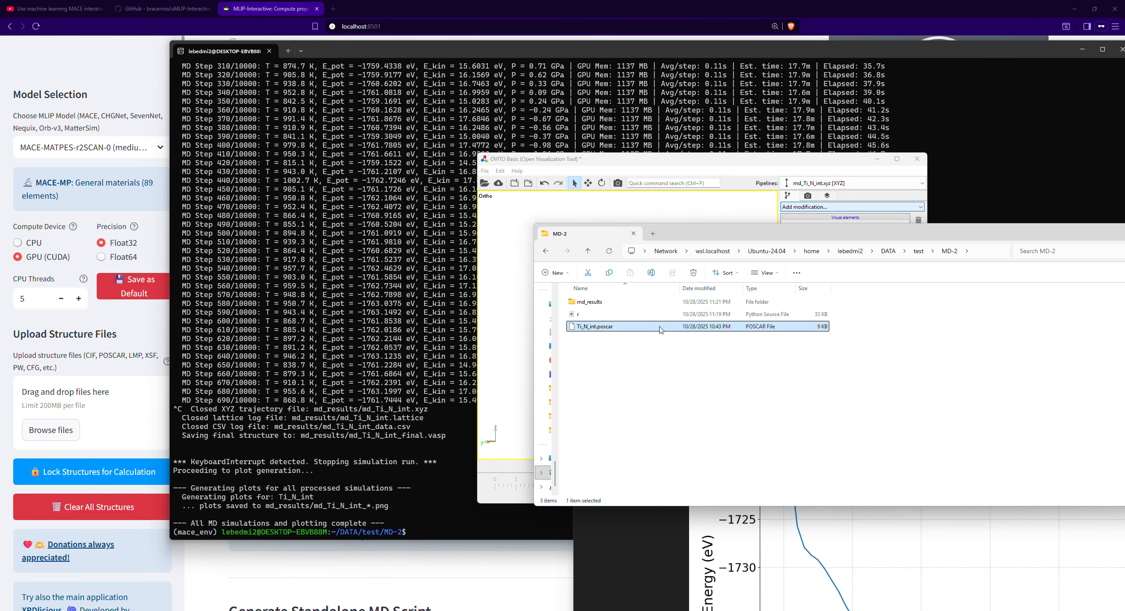
pyautogui.click(619, 350)
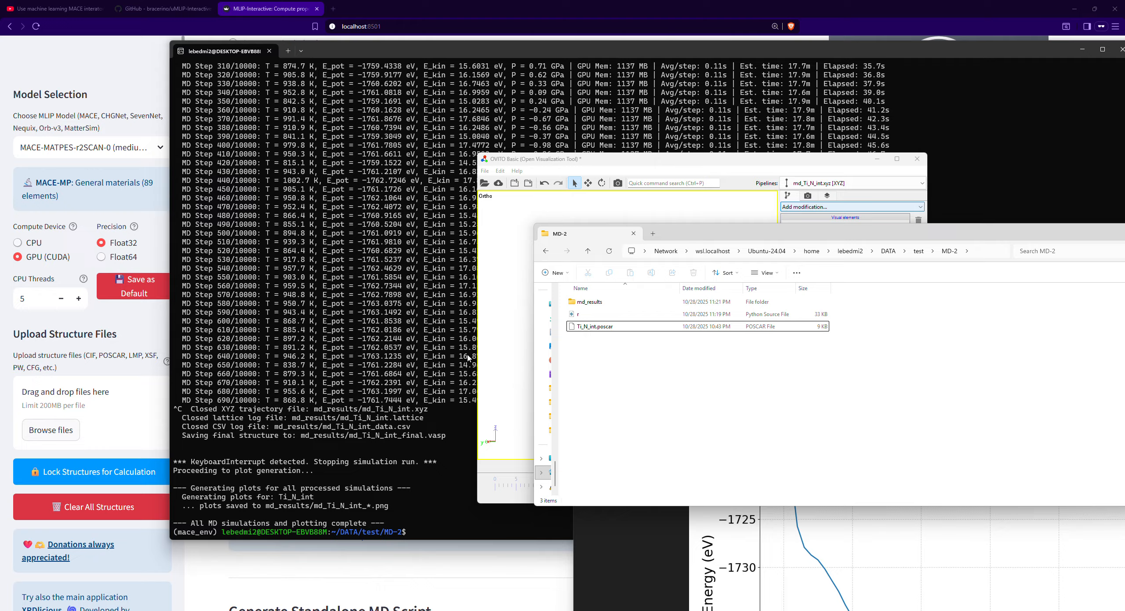
pyautogui.click(304, 244)
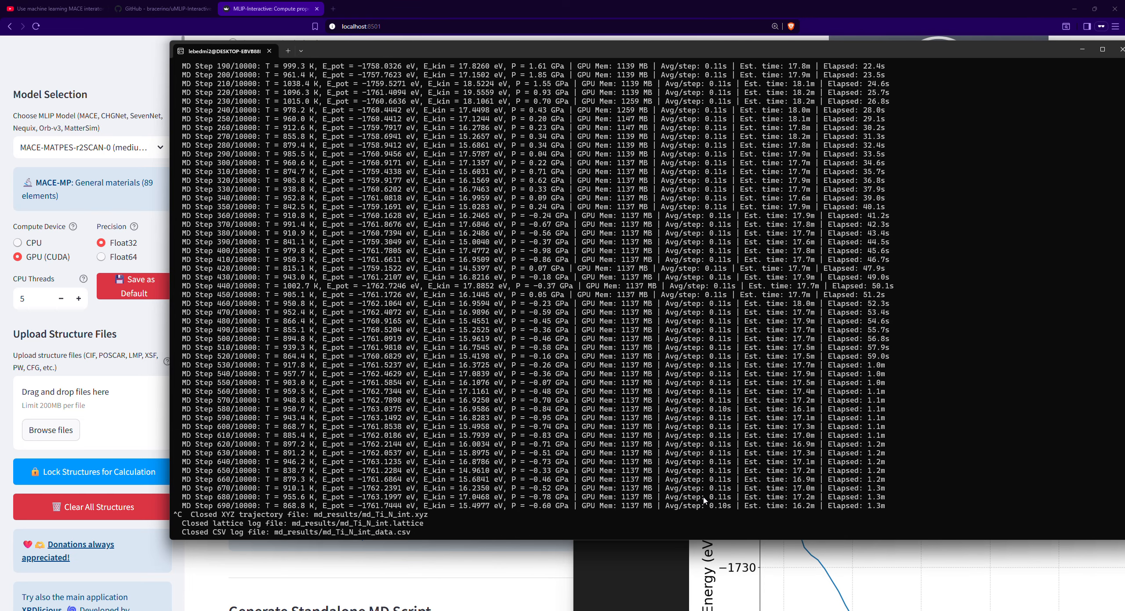
pyautogui.moveTo(515, 610)
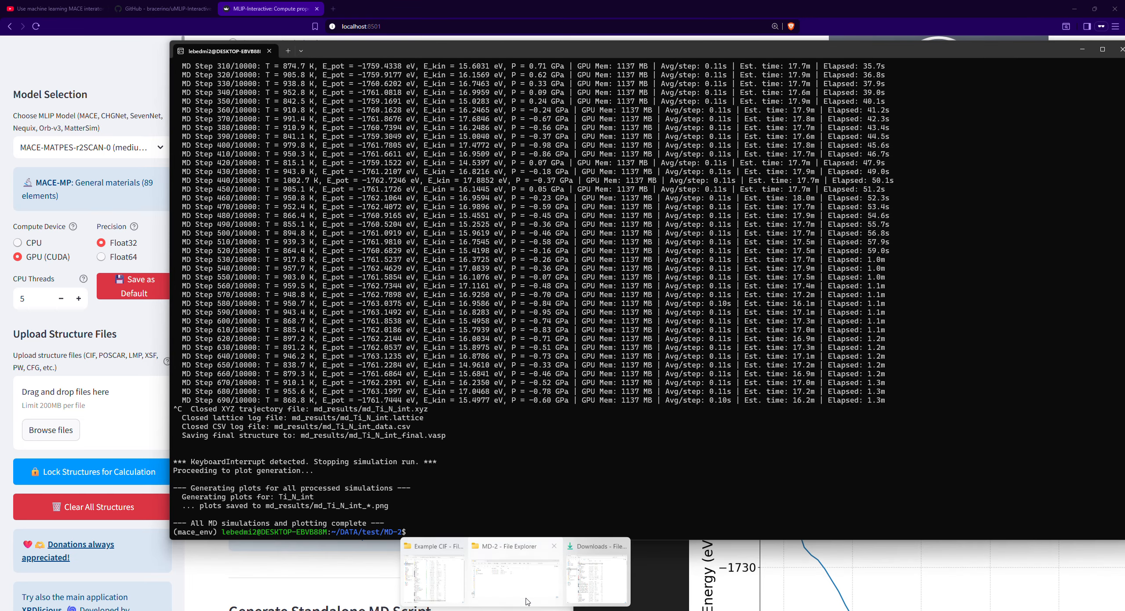
pyautogui.click(540, 591)
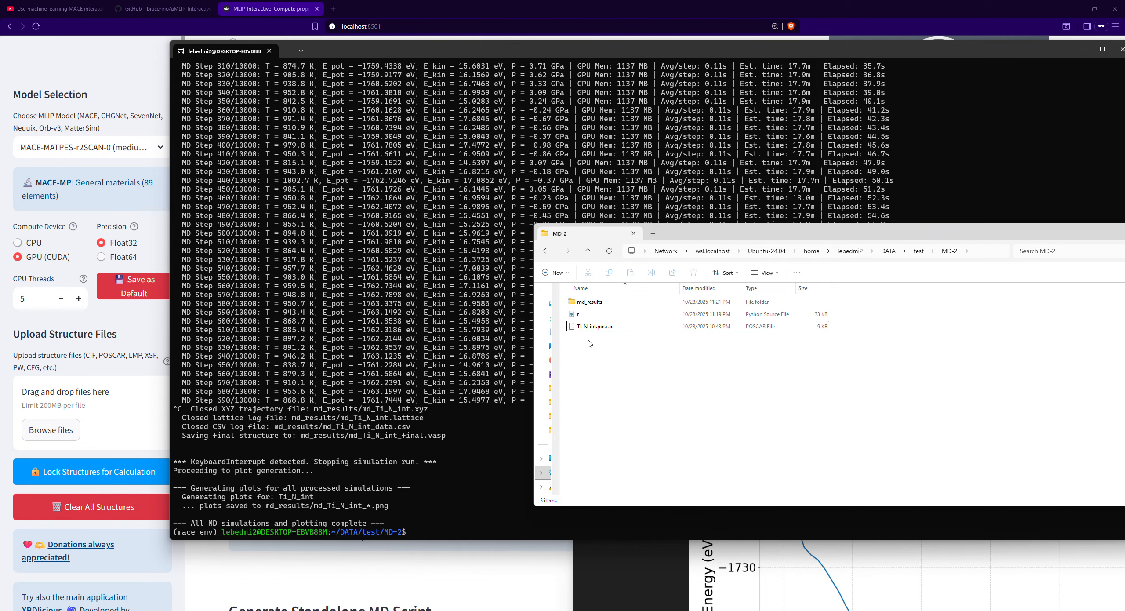
pyautogui.click(621, 332)
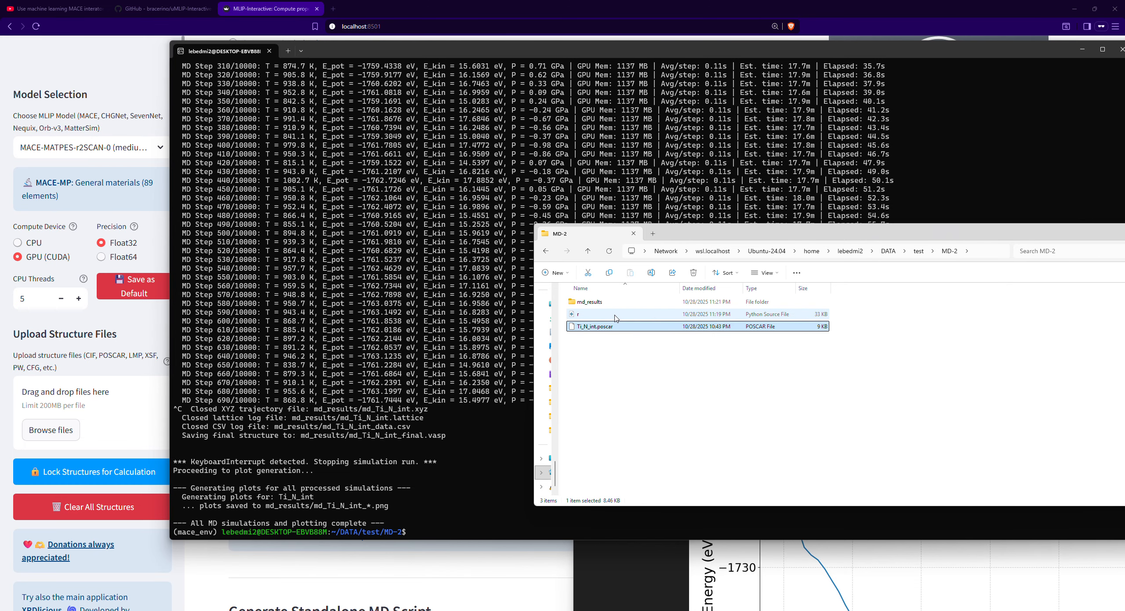
# - Review the start of the terminal log, highlighting the searched .cif format and the structure file name Ti_N_int.poscar
pyautogui.scroll(20, 467, 340)
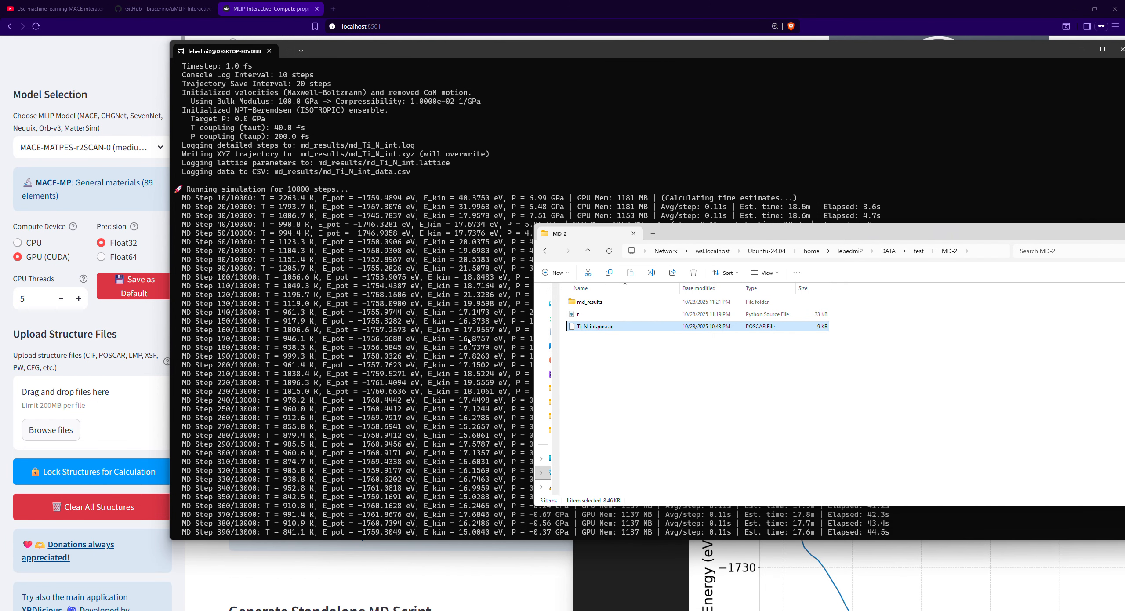
pyautogui.scroll(-1, 372, 339)
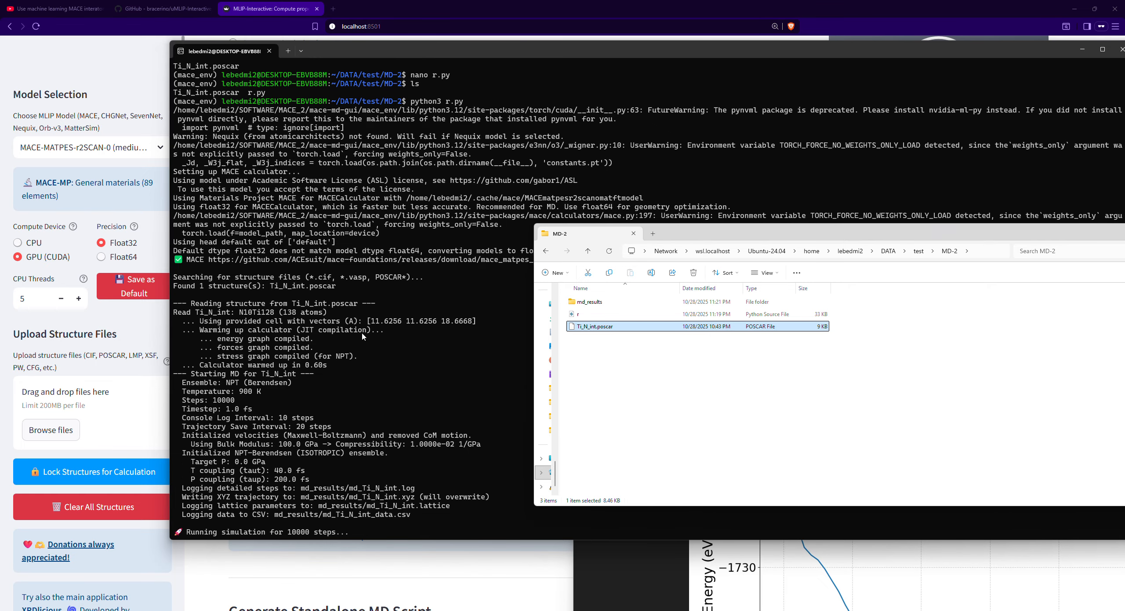
pyautogui.moveTo(337, 278)
pyautogui.mouseDown()
pyautogui.moveTo(372, 279)
pyautogui.moveTo(314, 282)
pyautogui.mouseUp()
pyautogui.click(378, 277)
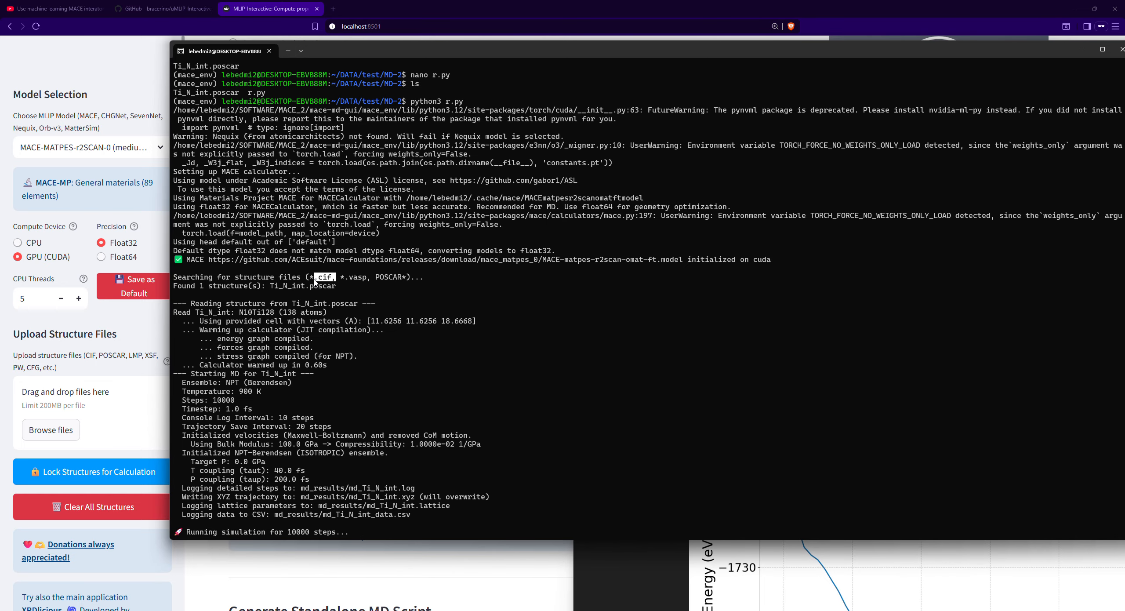
pyautogui.click(445, 316)
pyautogui.moveTo(346, 286); pyautogui.dragTo(173, 286)
pyautogui.moveTo(346, 286); pyautogui.dragTo(276, 289)
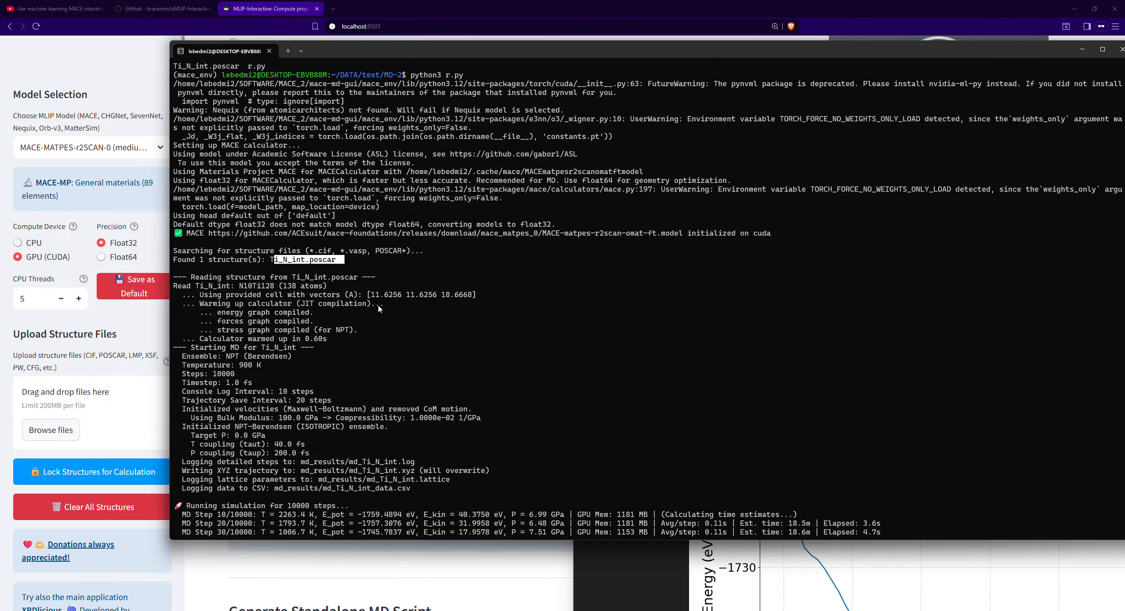
pyautogui.hotkey('ctrl', 'c')
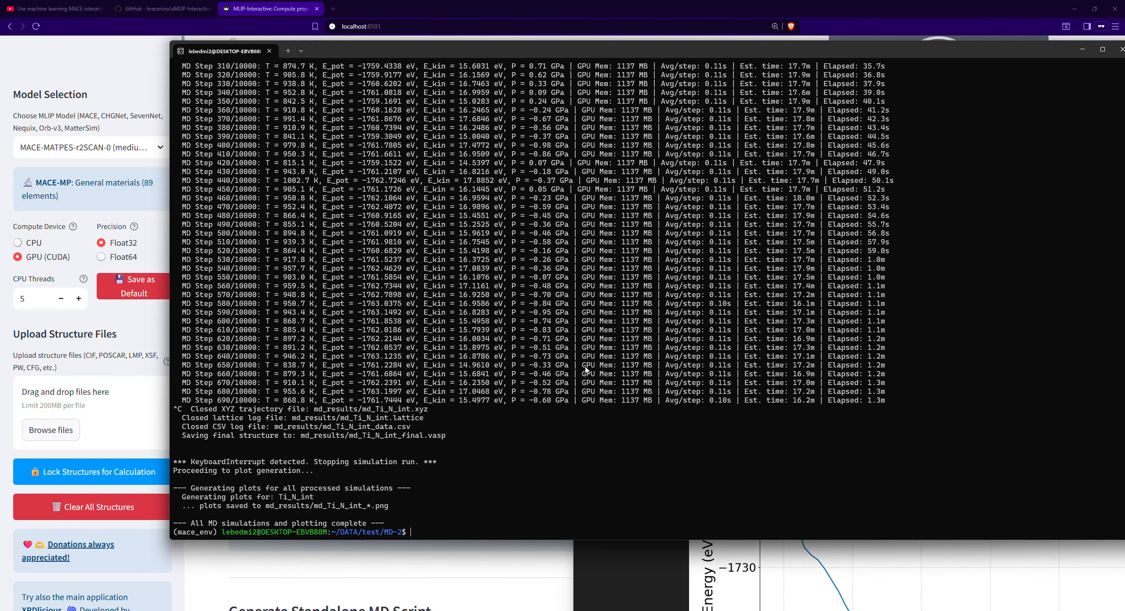
pyautogui.scroll(2, 528, 307)
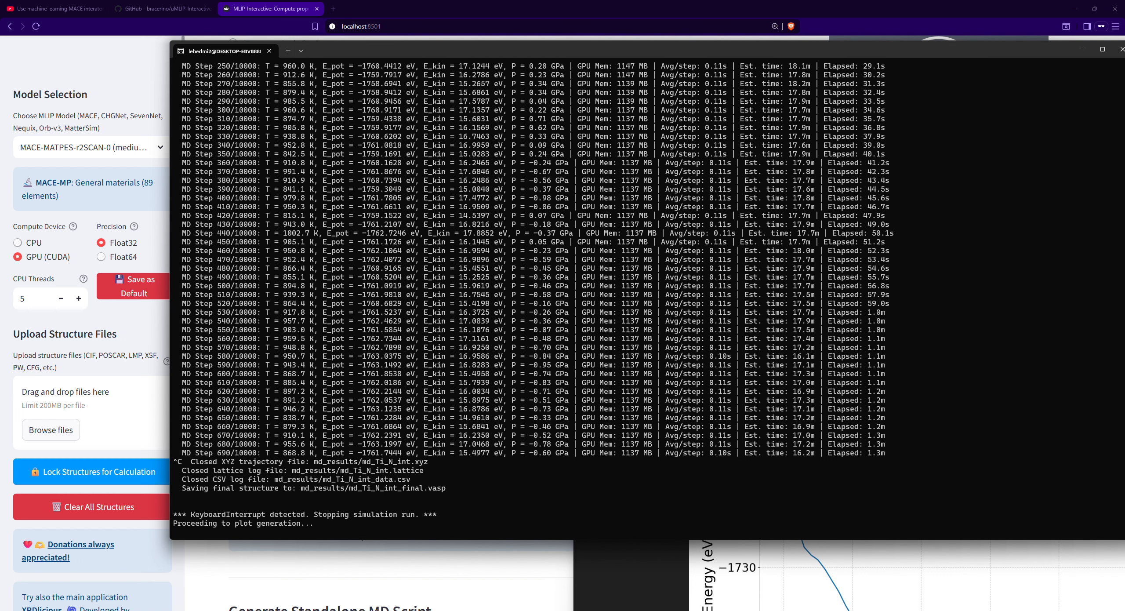
# - Switch back to the uMLIP-Interactive page in the browser and set the molecular dynamics ensemble to NVT-Langevin
pyautogui.moveTo(651, 610)
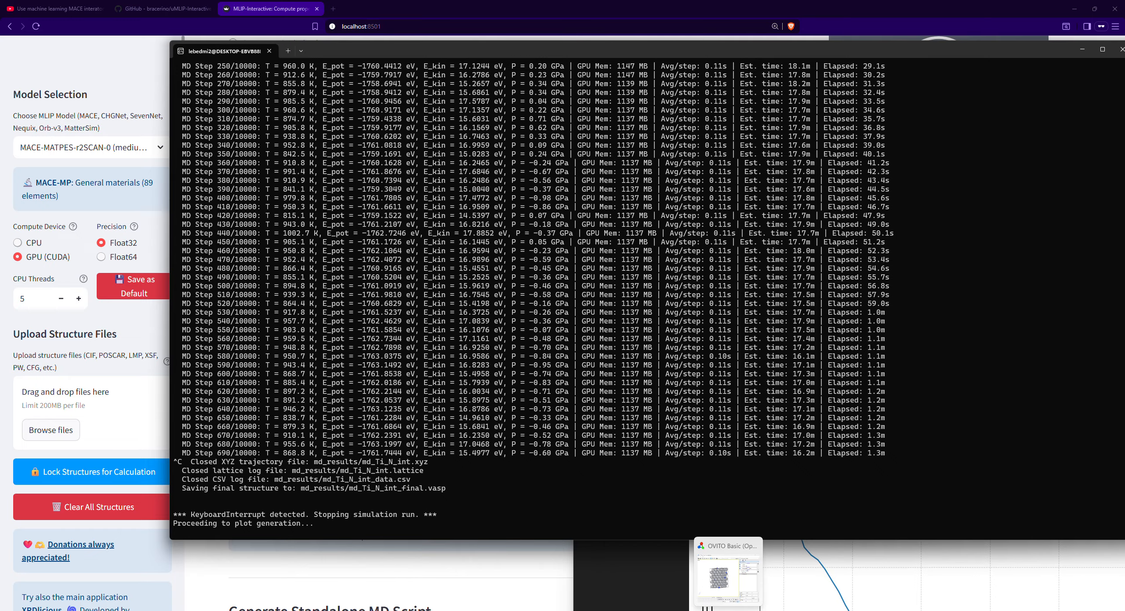
pyautogui.moveTo(749, 610)
pyautogui.click(740, 564)
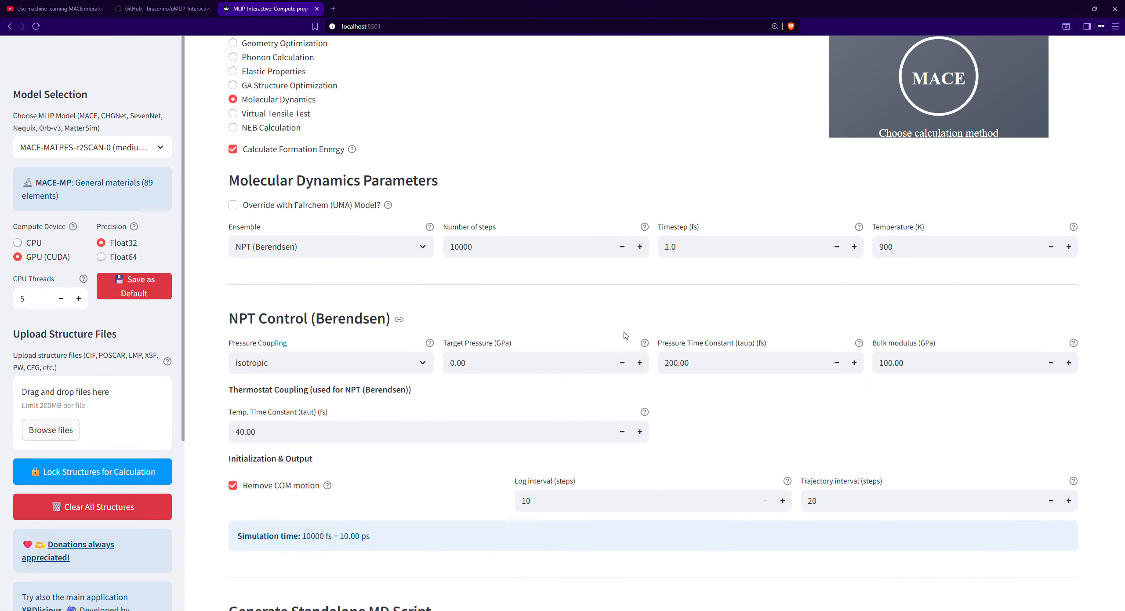
pyautogui.scroll(2, 624, 328)
pyautogui.click(376, 334)
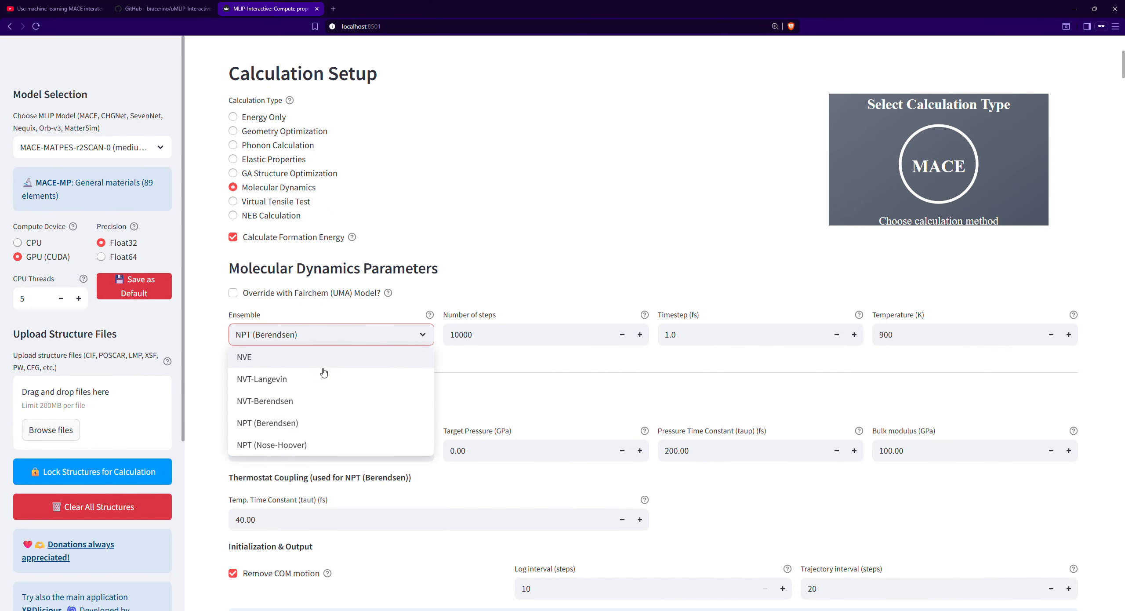
pyautogui.click(249, 382)
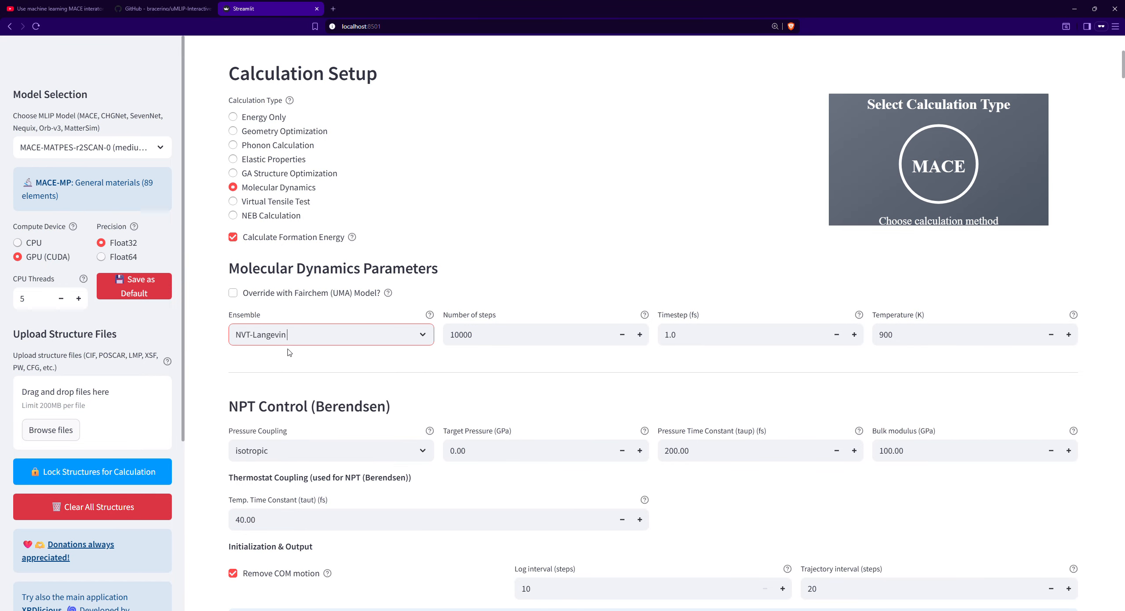
# - Review the NVT-Langevin simulation settings and generate a new standalone MD Python script from them
pyautogui.scroll(-9, 334, 345)
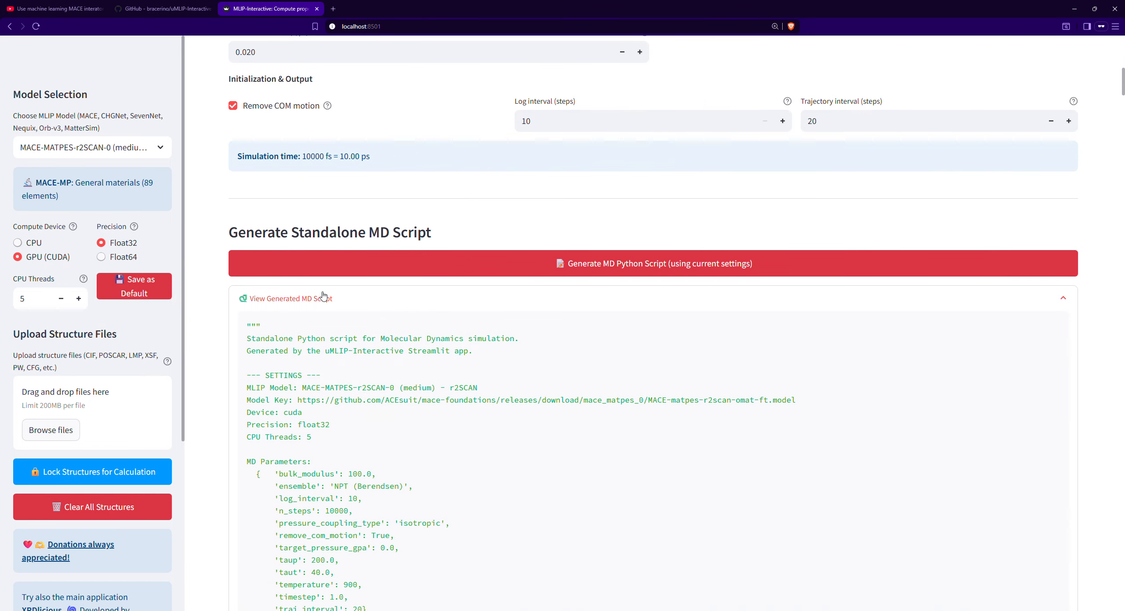
pyautogui.scroll(7, 382, 351)
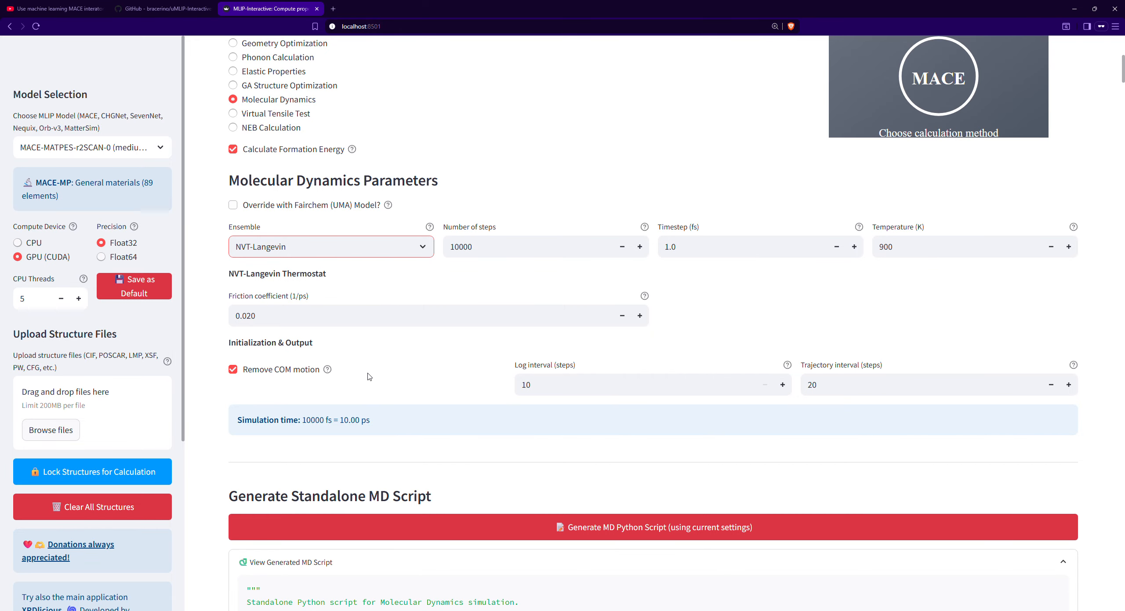
pyautogui.scroll(4, 387, 189)
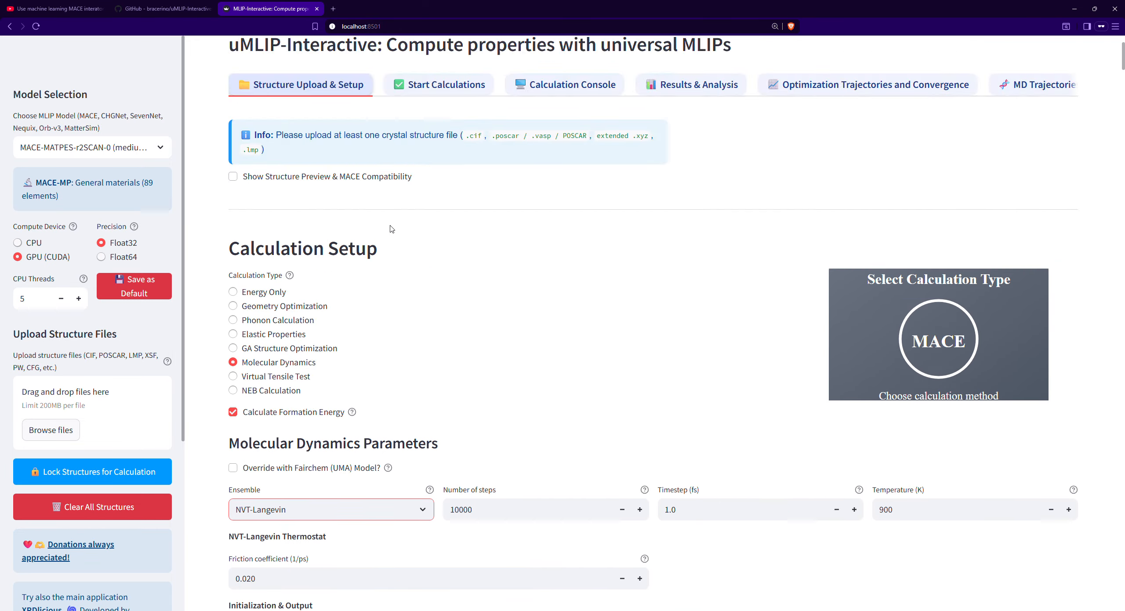
pyautogui.scroll(-6, 582, 389)
pyautogui.click(620, 446)
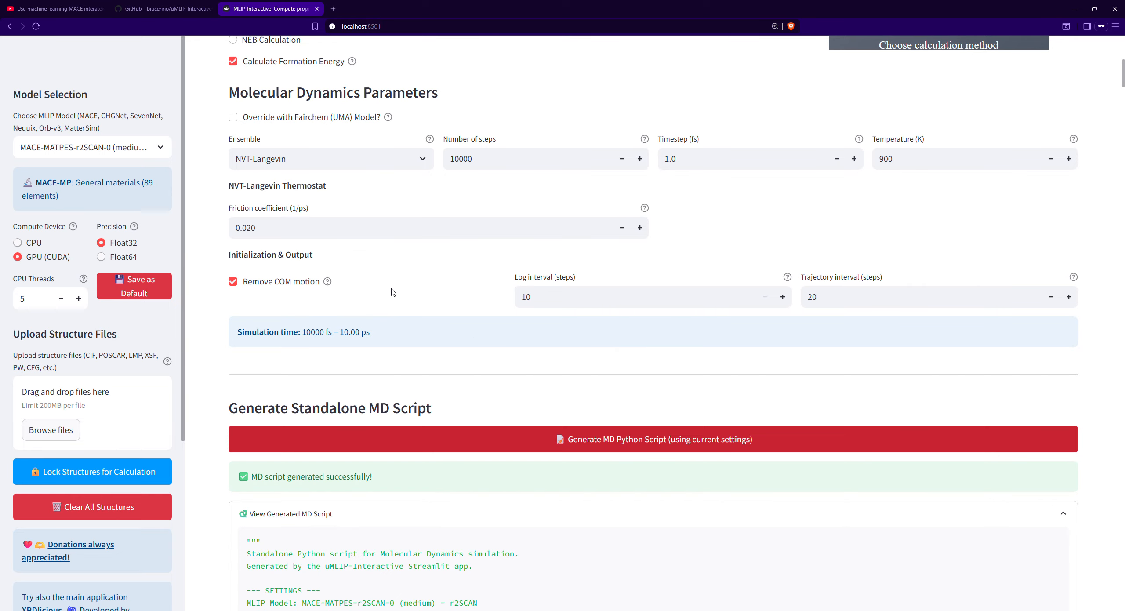
# - Check the generated script's NVT-Langevin settings, then switch to the terminal and list the files in the MD-2 folder
pyautogui.scroll(-3, 640, 449)
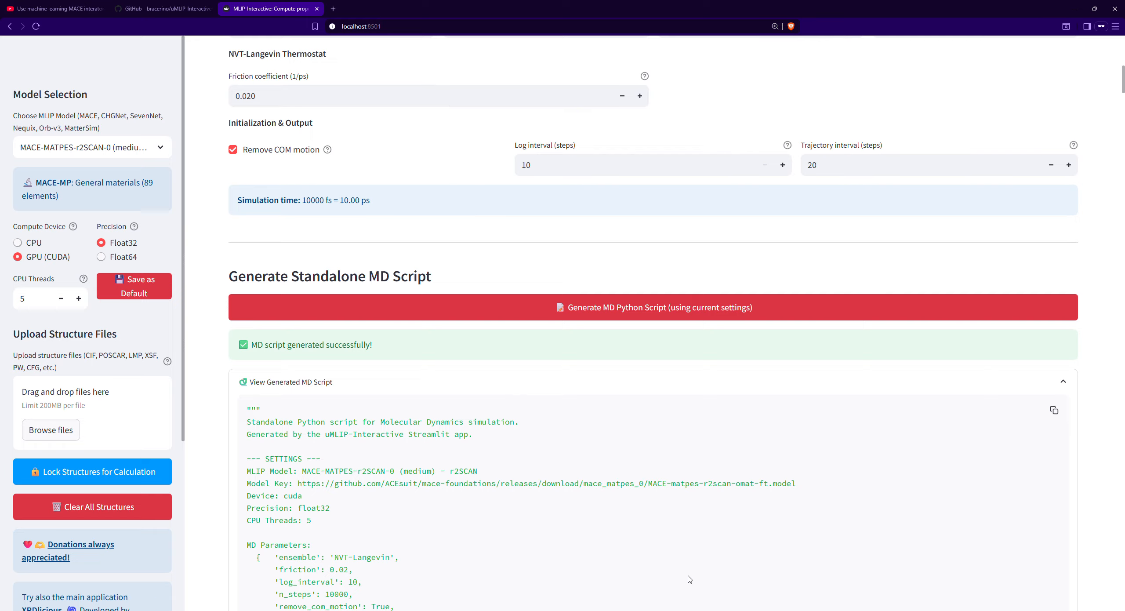
pyautogui.scroll(5, 689, 580)
pyautogui.scroll(-4, 690, 579)
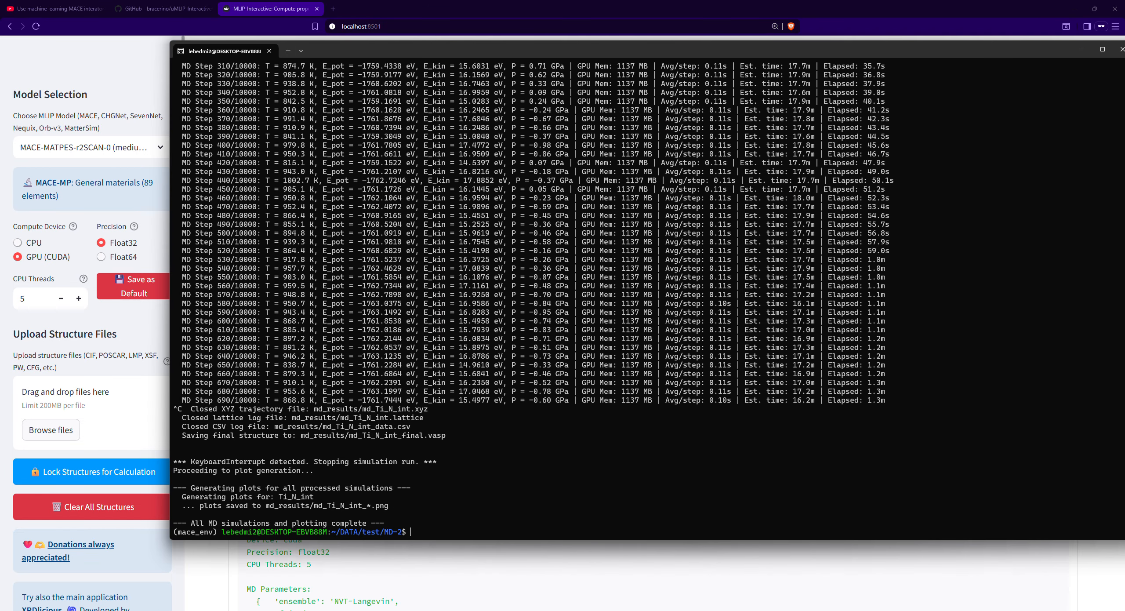
pyautogui.press('Return')
pyautogui.write('ls')
pyautogui.press('Return')
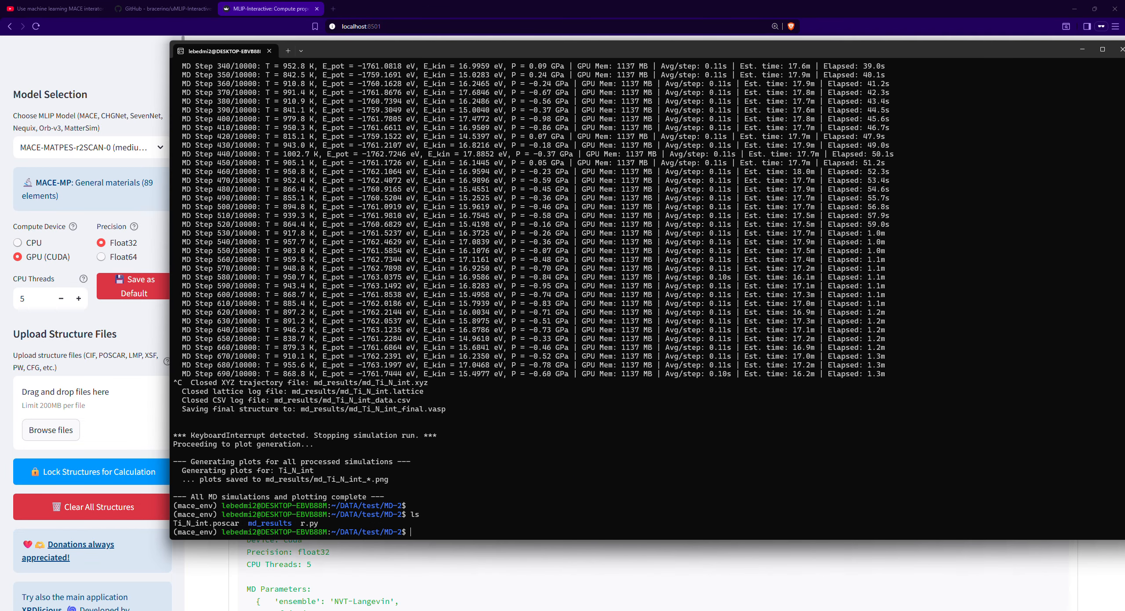
pyautogui.write('nano')
pyautogui.moveTo(320, 523); pyautogui.dragTo(301, 523)
pyautogui.rightClick(301, 523)
pyautogui.scroll(8, 455, 477)
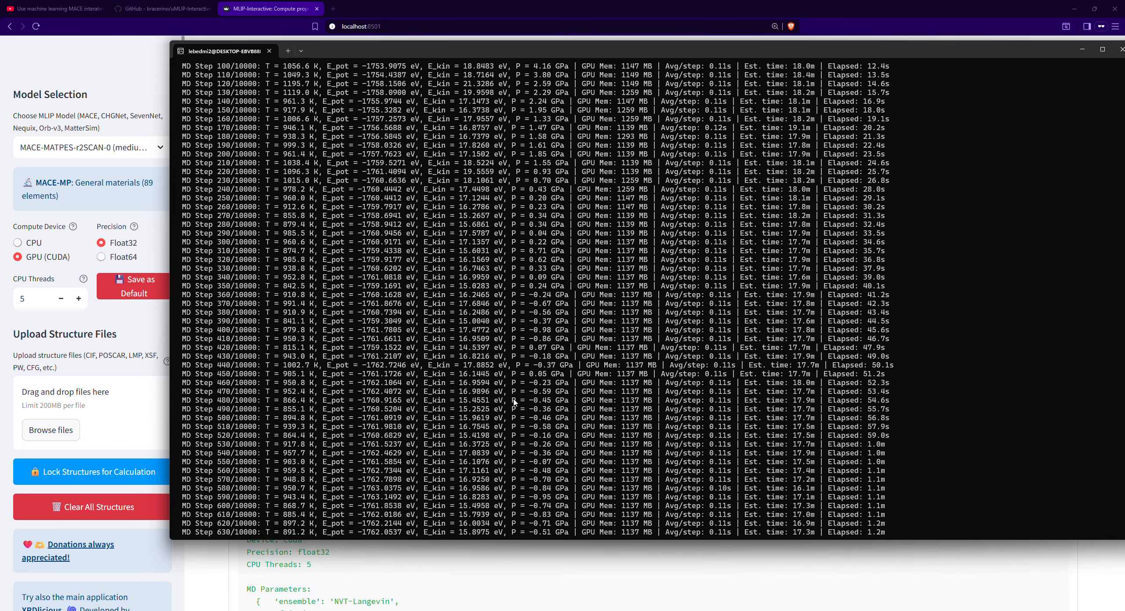
pyautogui.scroll(-2, 515, 401)
pyautogui.moveTo(403, 56); pyautogui.dragTo(437, 39)
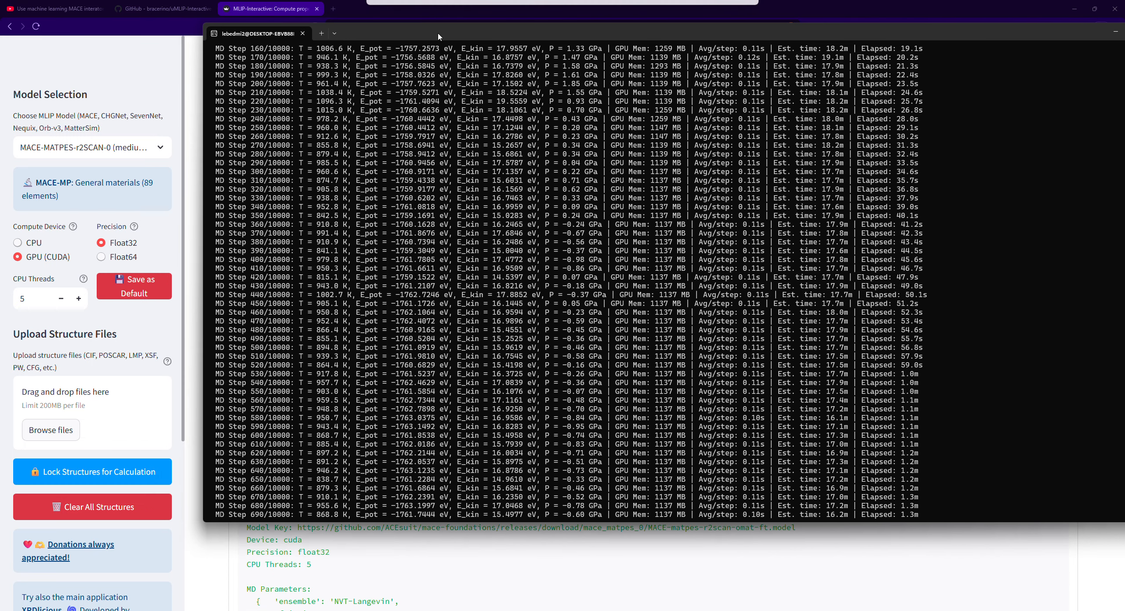
pyautogui.scroll(-6, 470, 155)
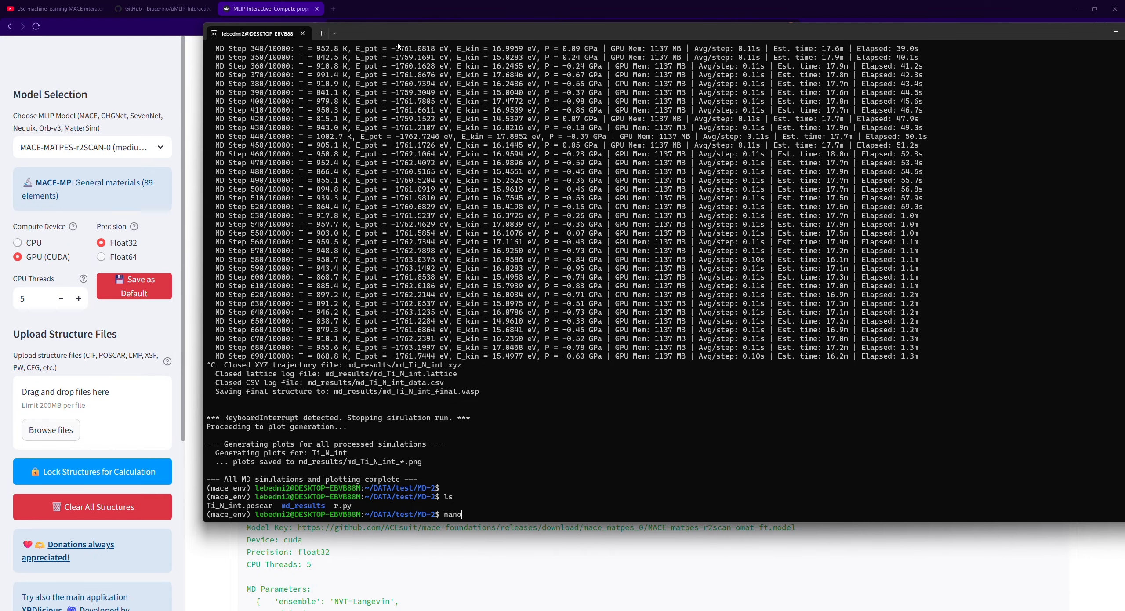
pyautogui.moveTo(401, 32); pyautogui.dragTo(437, 53)
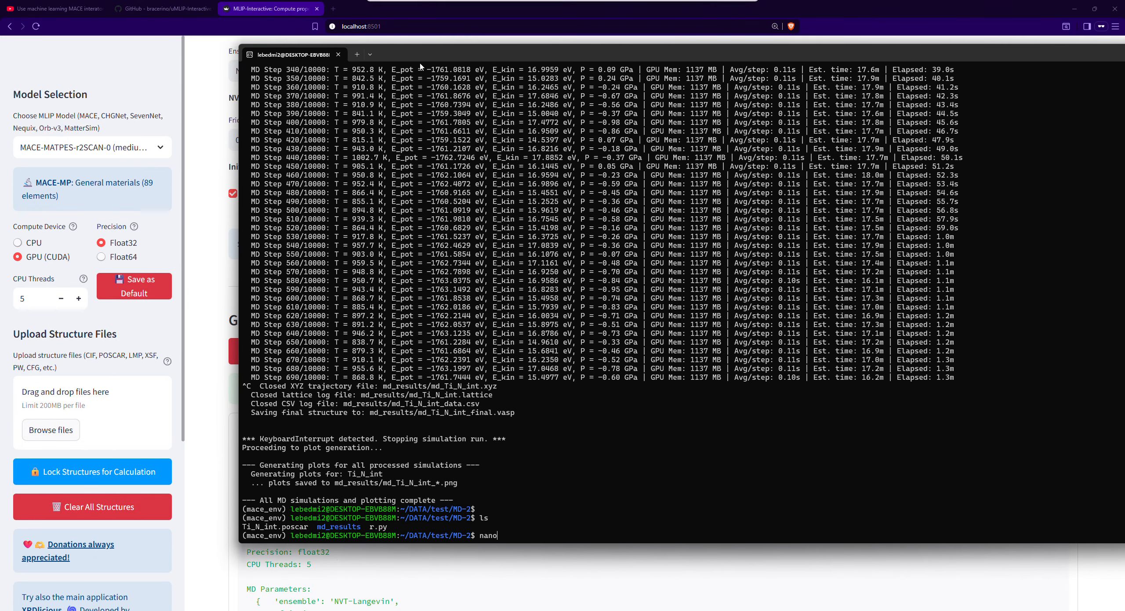
# - Switch back to the uMLIP-Interactive page and choose ORB-v3 Conservative OMAT (Recommended) as the MLIP model
pyautogui.click(204, 181)
pyautogui.click(27, 149)
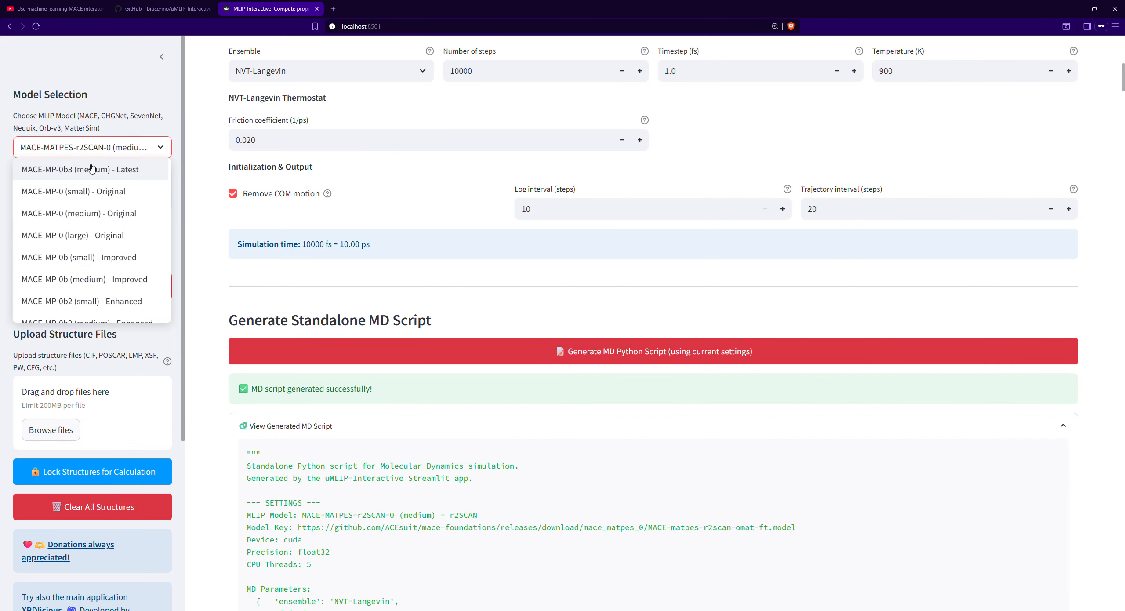
pyautogui.write('orb')
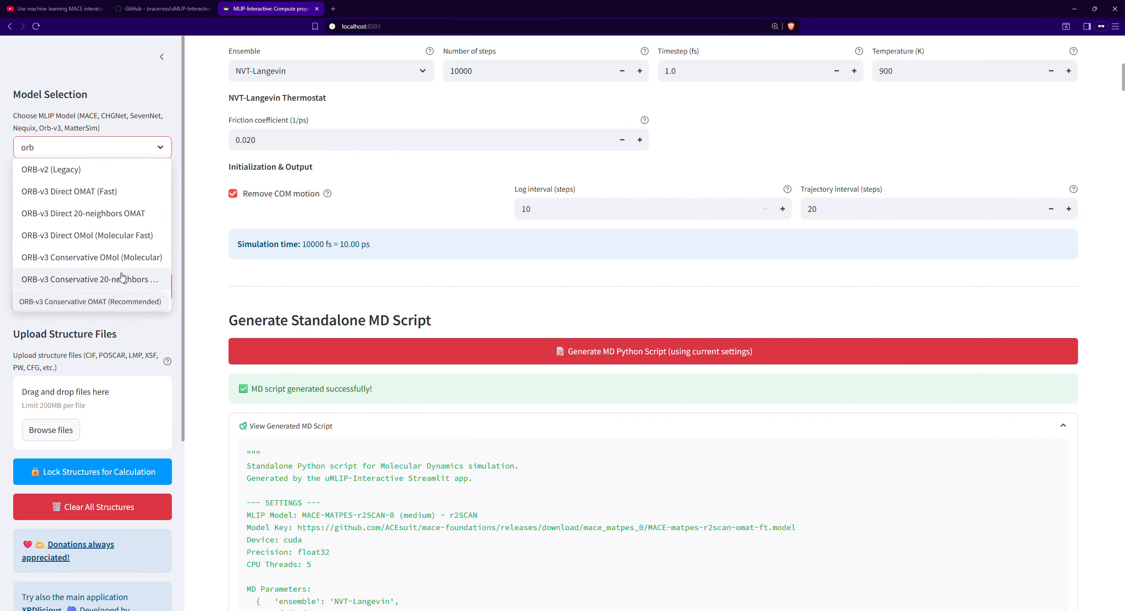
pyautogui.click(110, 301)
pyautogui.scroll(3, 184, 185)
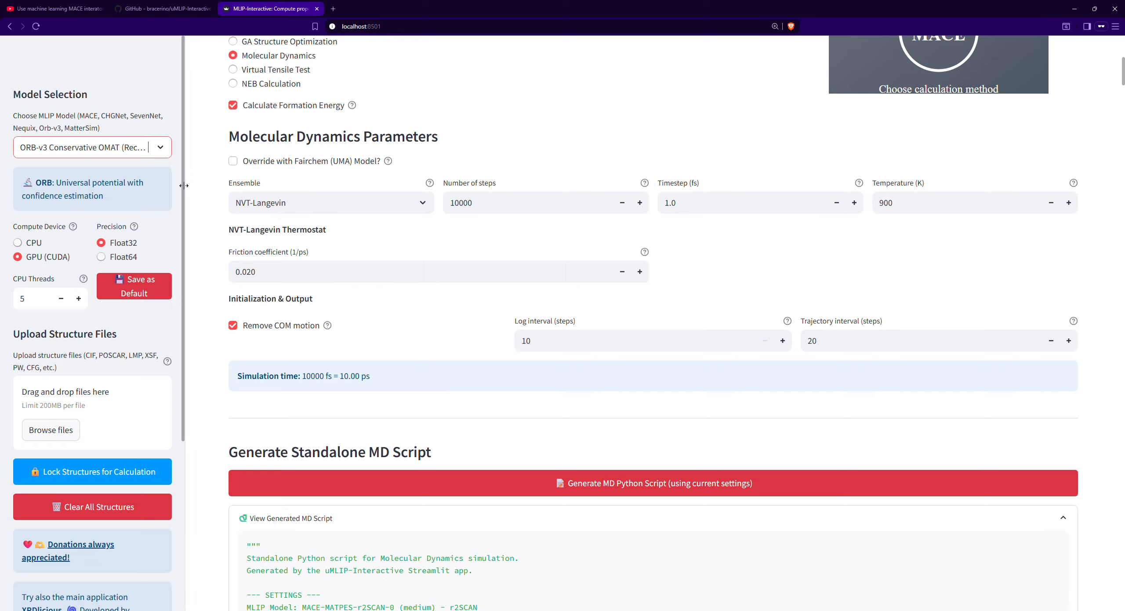
# - Generate a new MD Python script with the current ORB-v3 and NVT-Langevin settings and copy its code
pyautogui.click(751, 483)
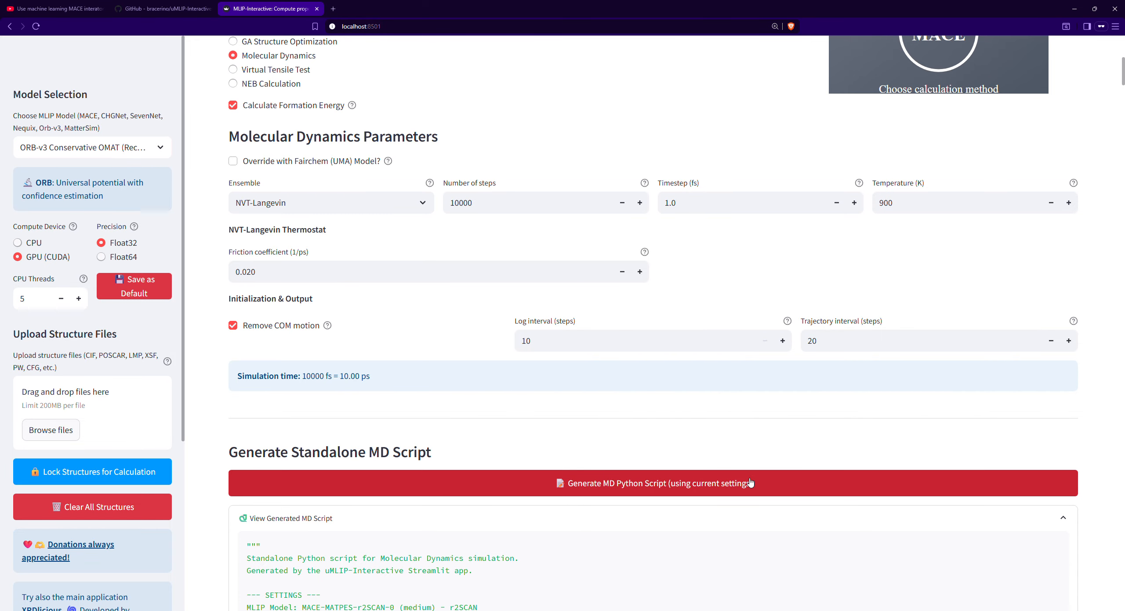
pyautogui.click(334, 203)
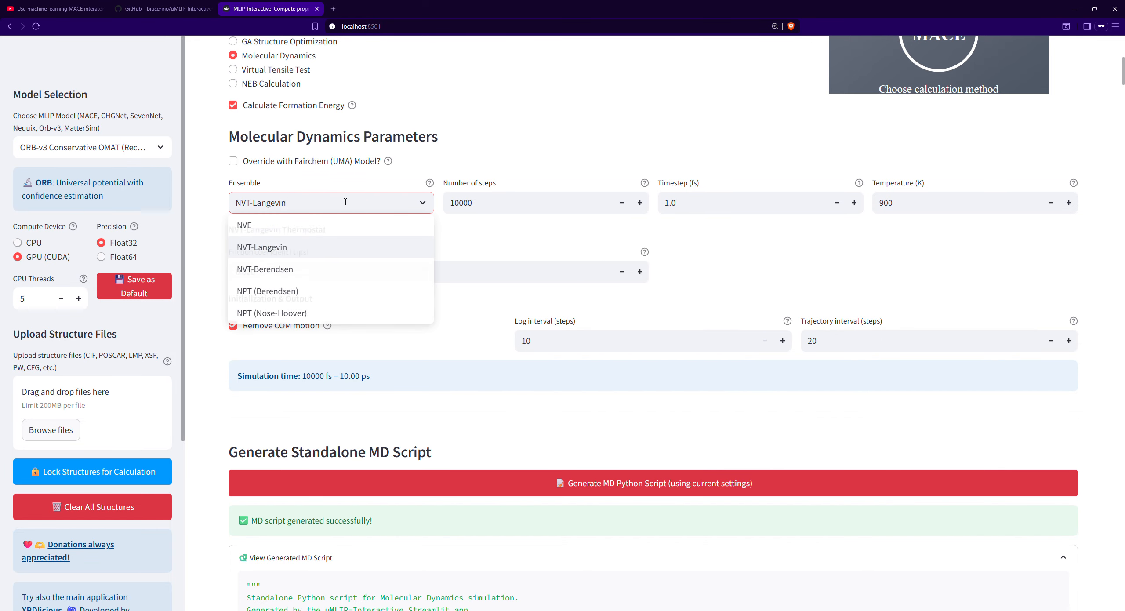
pyautogui.scroll(-5, 940, 558)
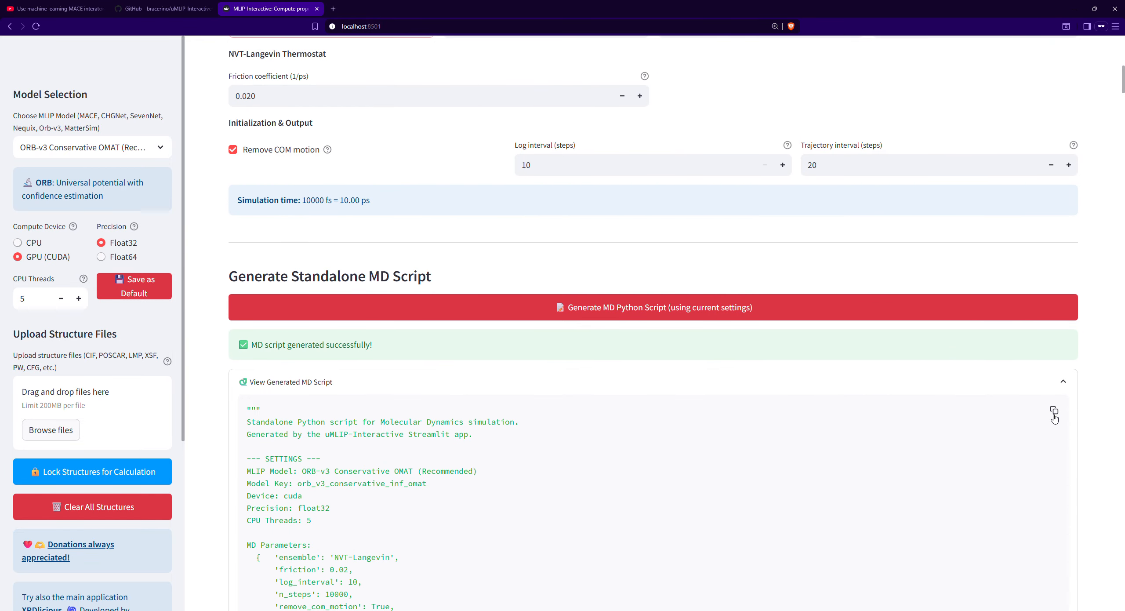
pyautogui.scroll(7, 685, 446)
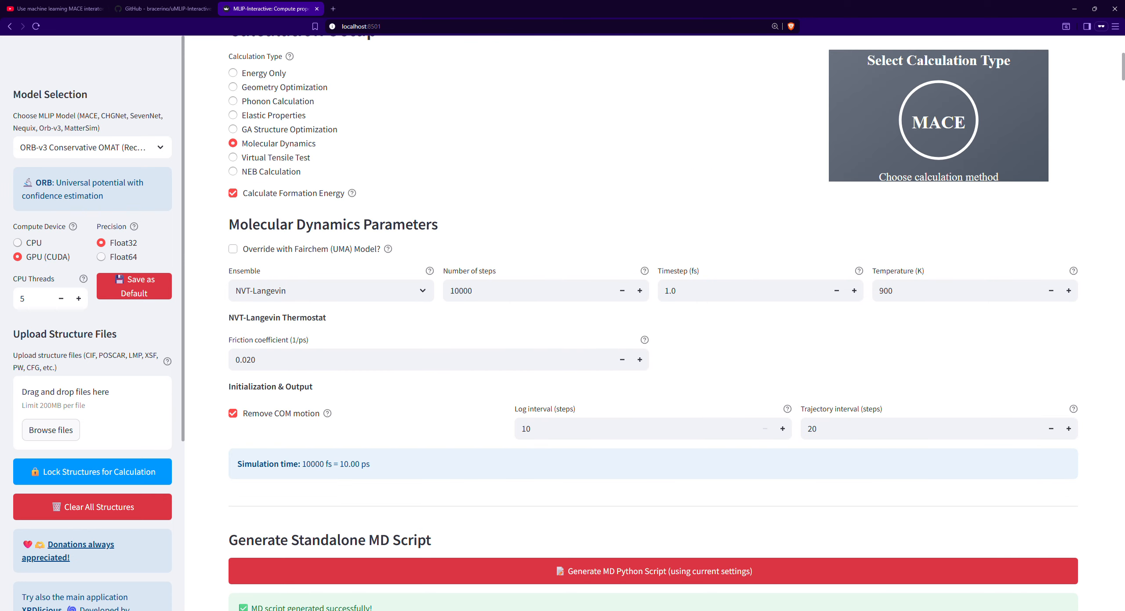
# - Switch to the terminal, clear the unfinished command and delete the old script r.py from the MD-2 folder
pyautogui.hotkey('alt', 'Tab')
pyautogui.press('BackSpace')
pyautogui.press('BackSpace')
pyautogui.press('BackSpace')
pyautogui.press('BackSpace')
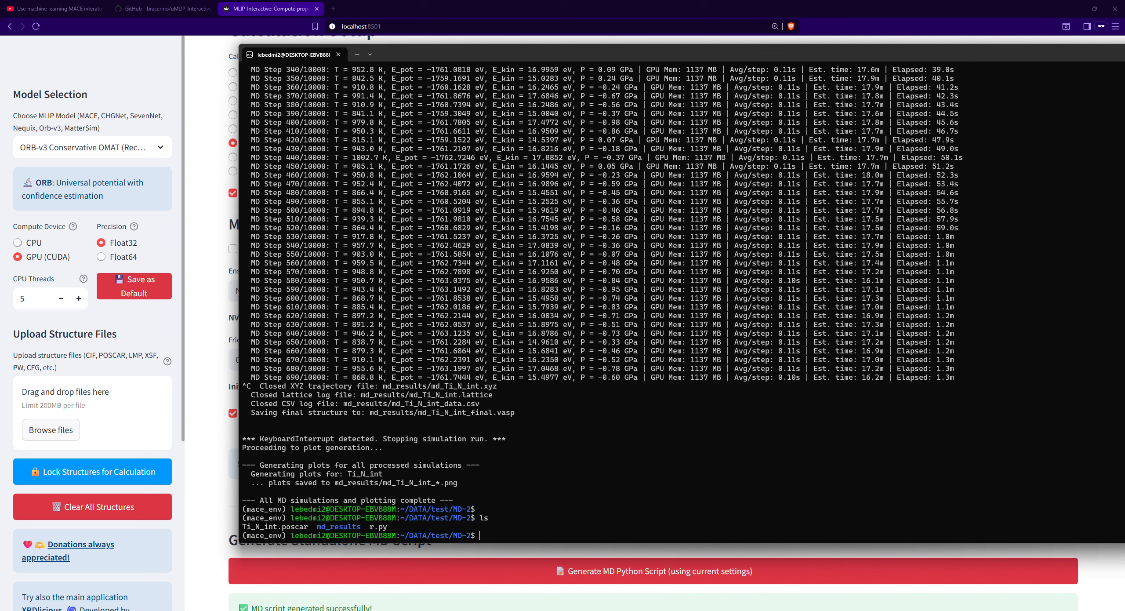
pyautogui.write('rm py')
pyautogui.press('Left')
pyautogui.press('Left')
pyautogui.write('r.')
pyautogui.press('Return')
# - Create a new r.py in nano, paste the copied MD script into it and save the file
pyautogui.write('nano r.')
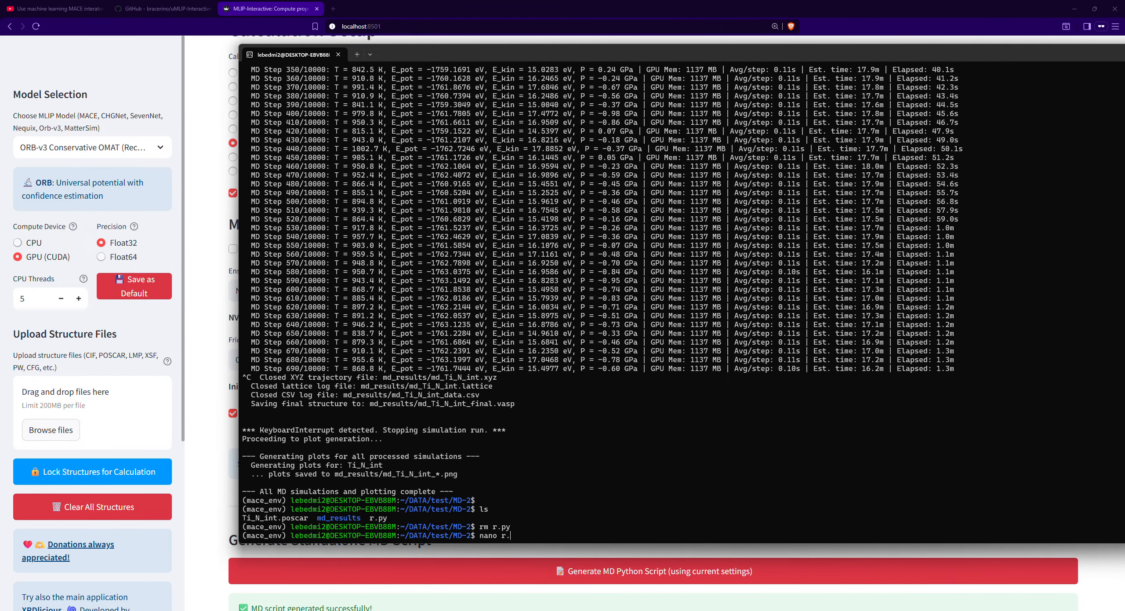
pyautogui.write('py')
pyautogui.press('Return')
pyautogui.hotkey('ctrl', 'v')
pyautogui.click(638, 319)
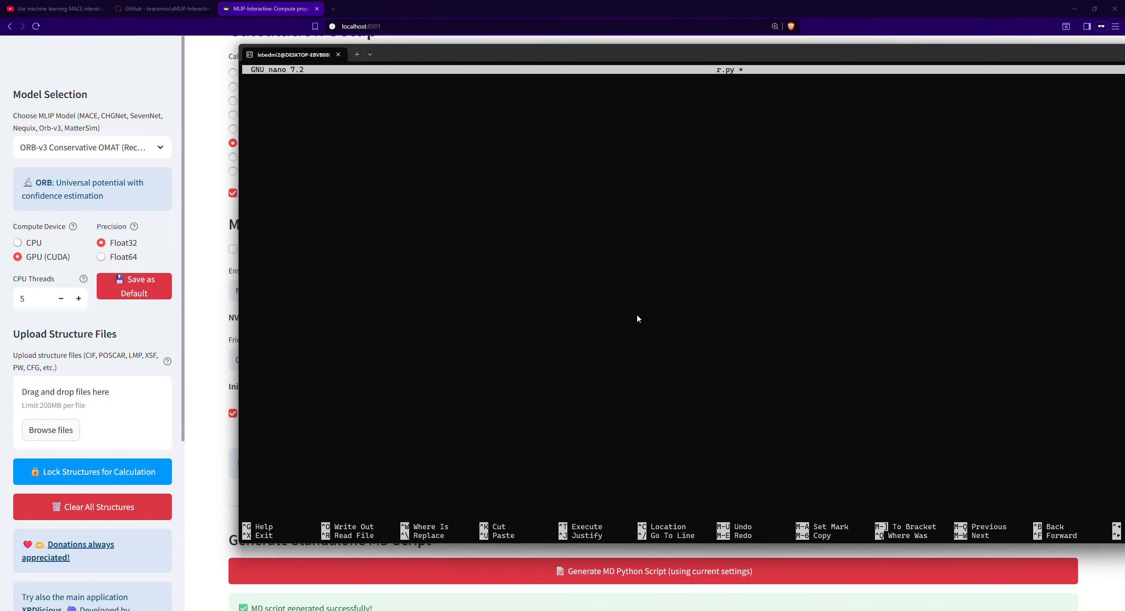
pyautogui.hotkey('ctrl', 'x')
pyautogui.press('y')
pyautogui.press('Return')
# - Run r.py with python3 and highlight the ORB model initialization line in the output
pyautogui.write('python3 r.py')
pyautogui.press('Return')
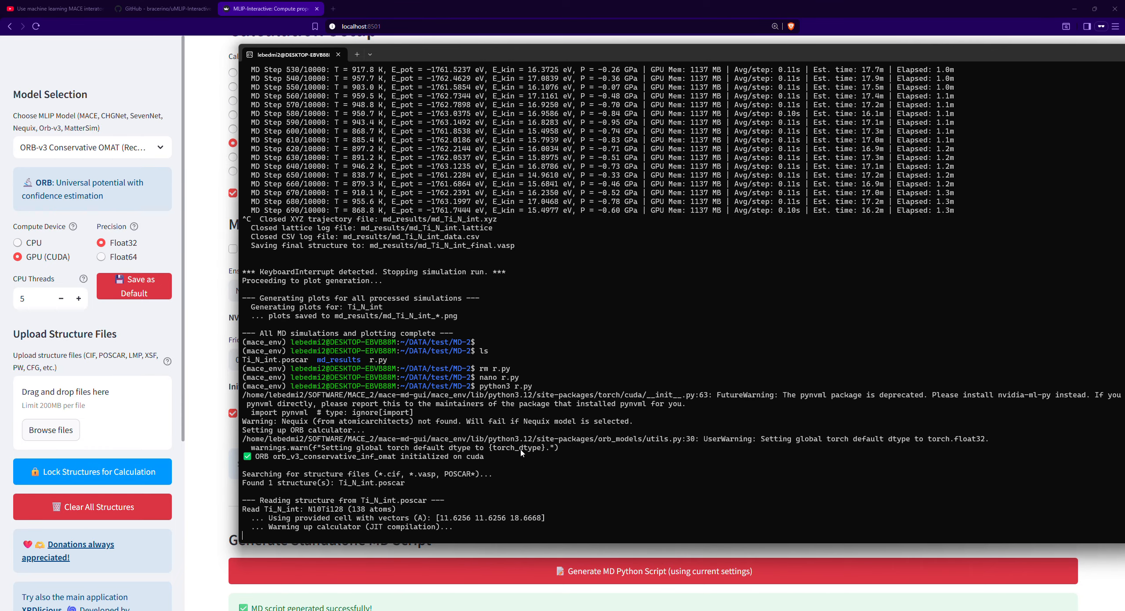
pyautogui.moveTo(491, 458); pyautogui.dragTo(257, 461)
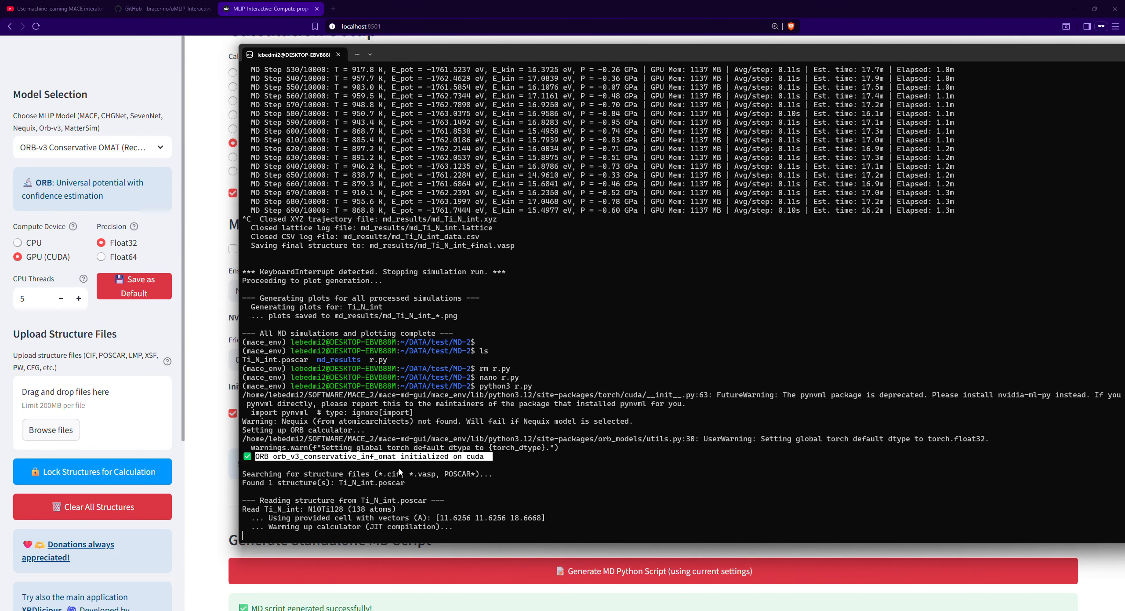
pyautogui.click(307, 463)
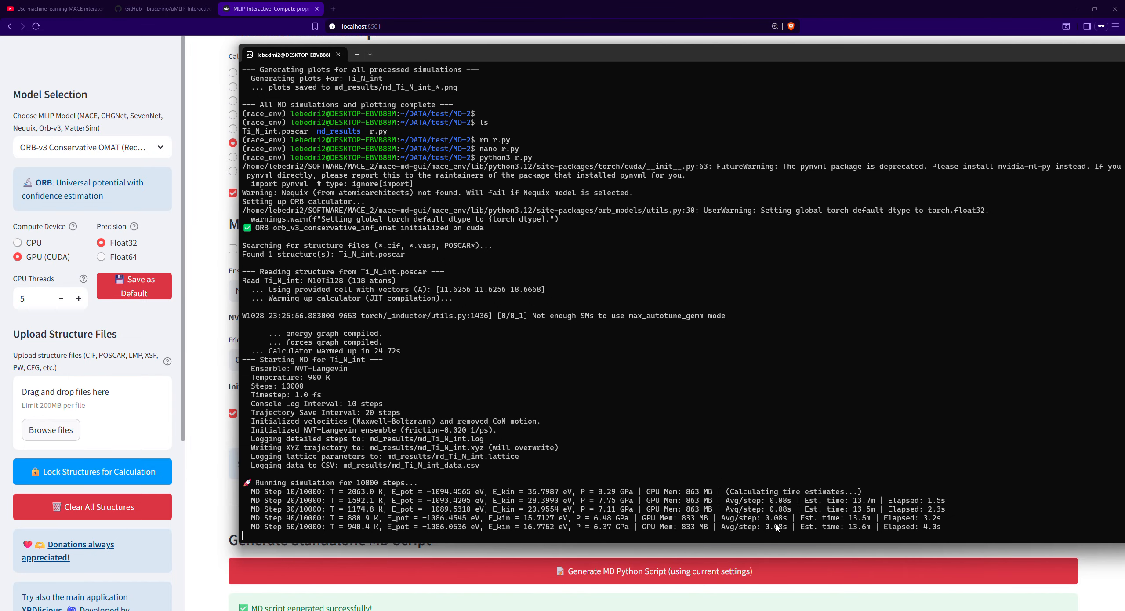
# - Compare the average time per step of the ORB run with that of the earlier MACE run in the terminal log
pyautogui.moveTo(785, 522); pyautogui.dragTo(720, 523)
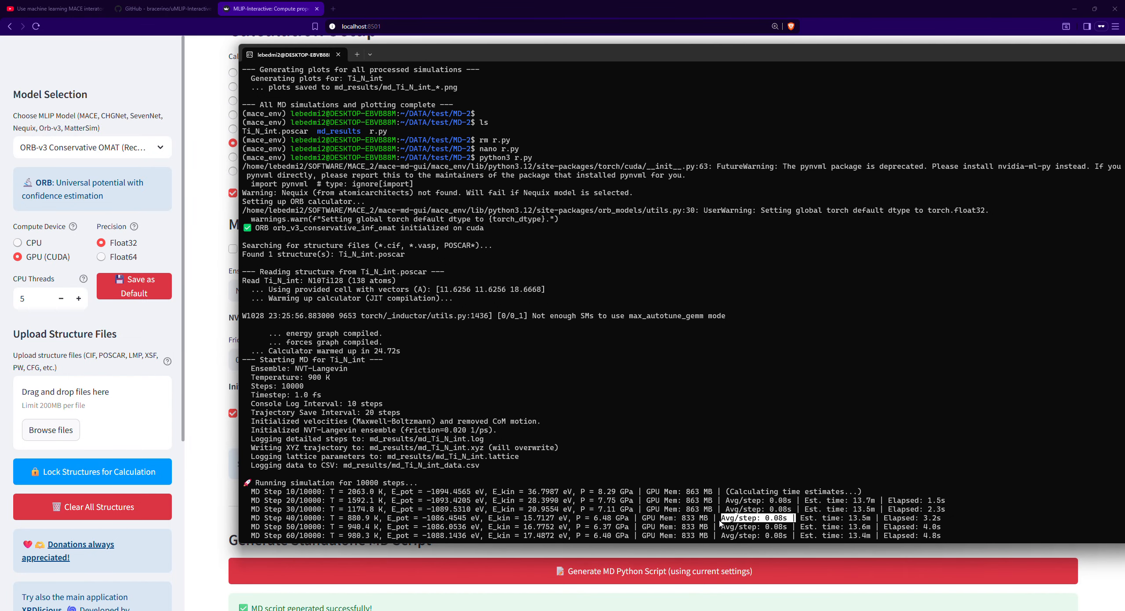
pyautogui.scroll(15, 665, 451)
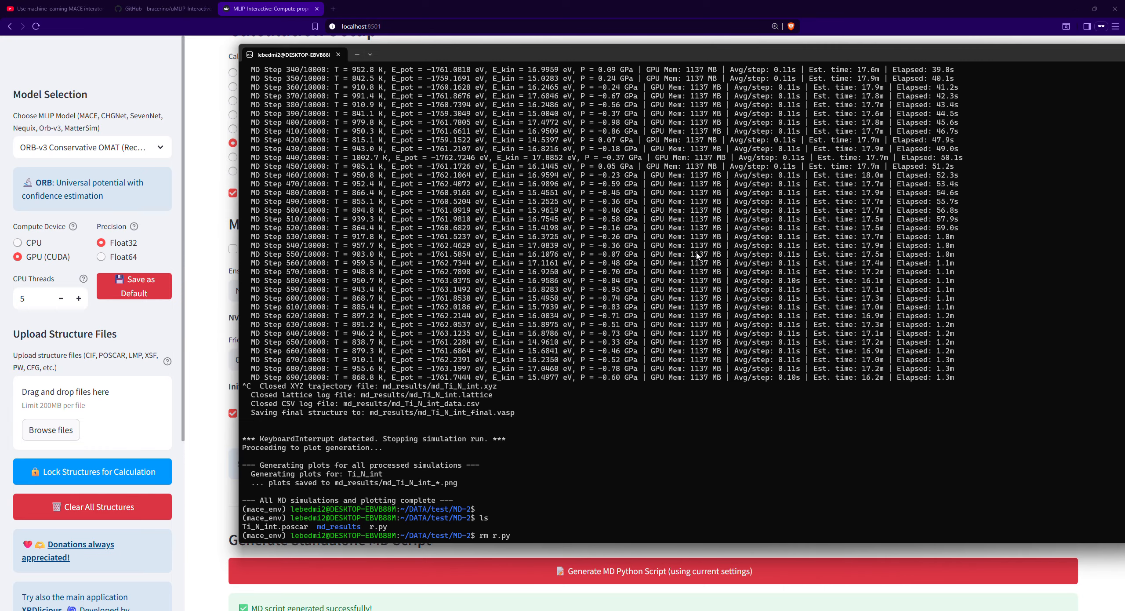
pyautogui.scroll(-12, 696, 258)
pyautogui.scroll(15, 697, 264)
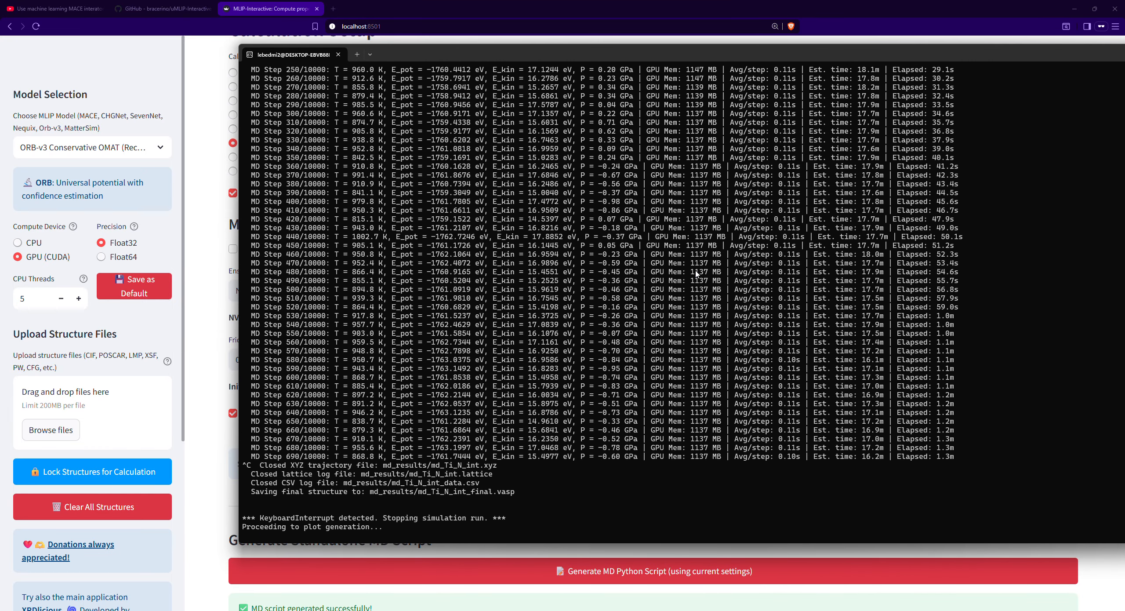
pyautogui.scroll(1, 368, 353)
pyautogui.scroll(-20, 395, 286)
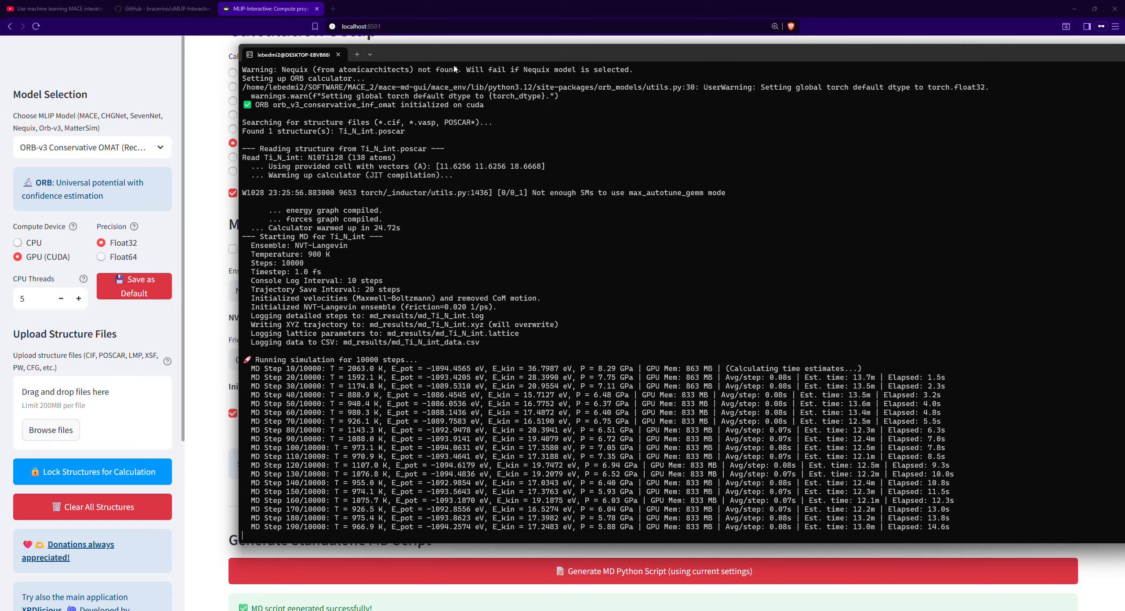
# - Move the terminal window slightly down and interrupt the running ORB simulation
pyautogui.moveTo(459, 56); pyautogui.dragTo(442, 79)
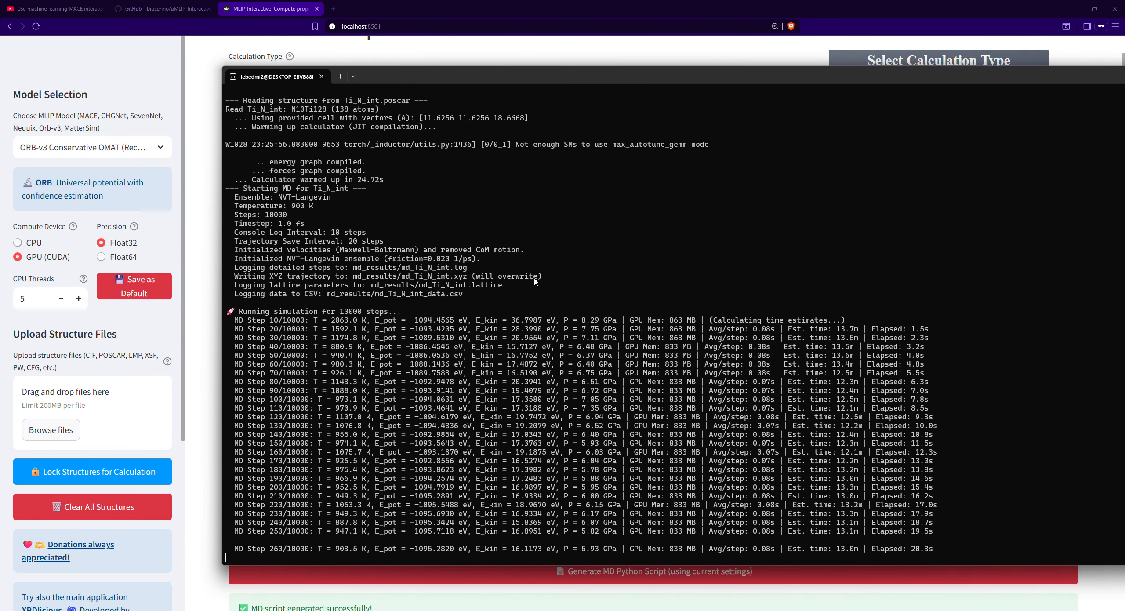
pyautogui.hotkey('ctrl', 'c')
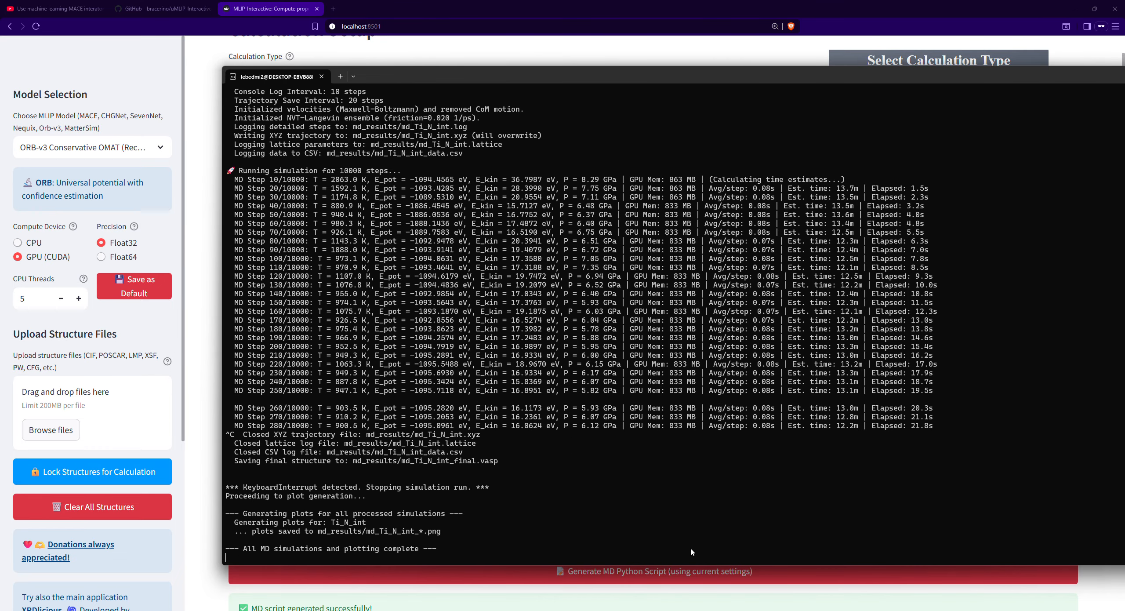